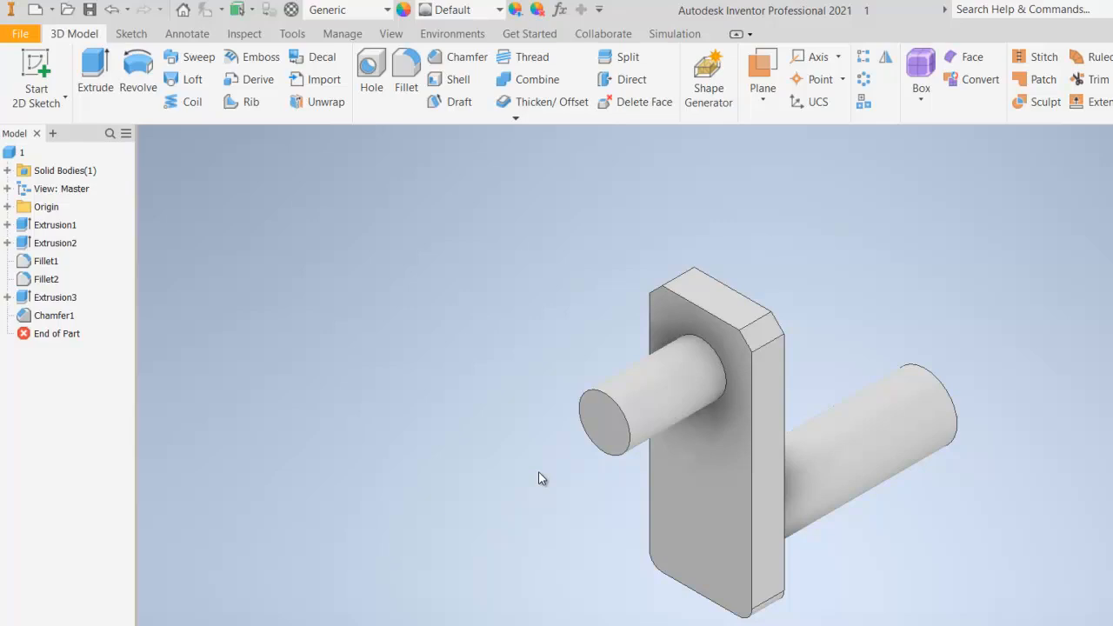
# Step: Look through the open part models 3, 4 and 1, examining the crank in part 1 from another angle
pyautogui.hotkey('ctrl', 'Tab')
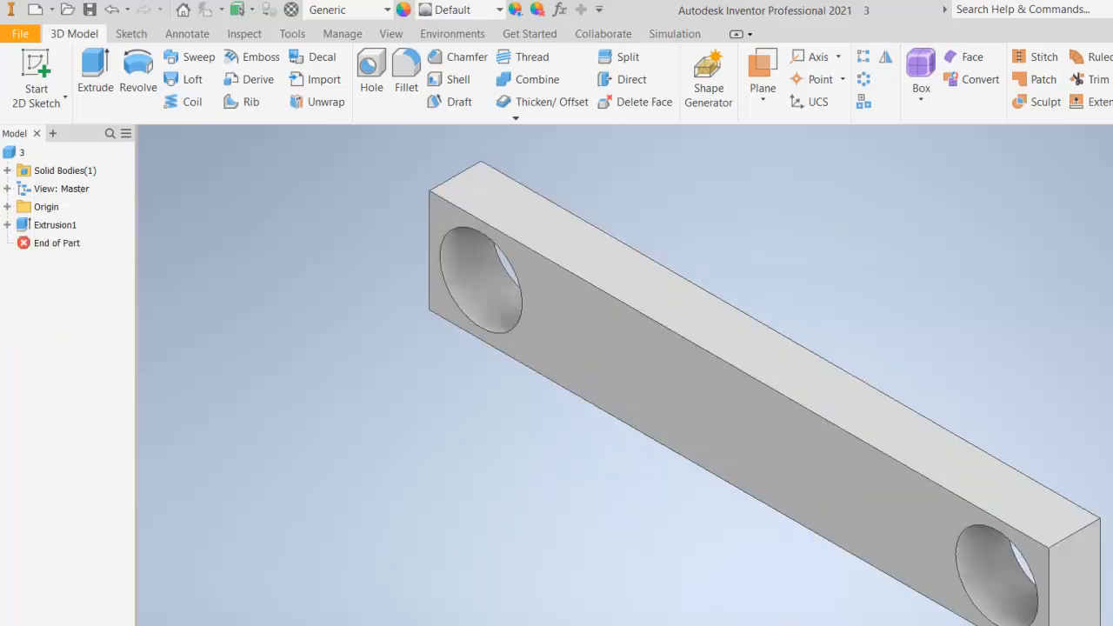
pyautogui.hotkey('ctrl', 'Tab')
pyautogui.hotkey('ctrl', 'Tab')
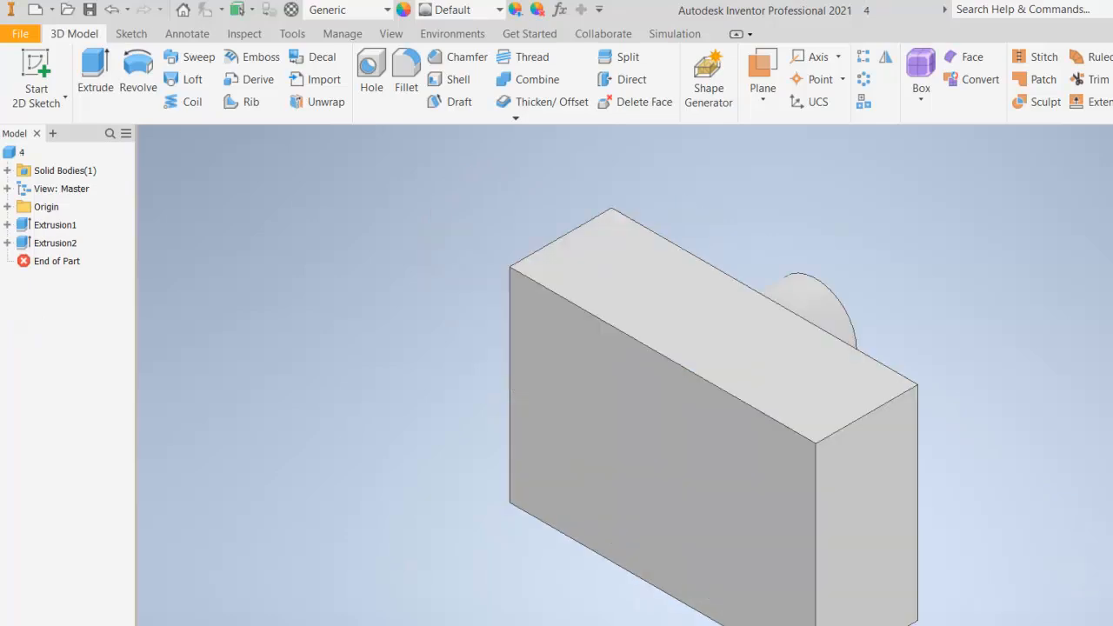
pyautogui.hotkey('ctrl', 'Tab')
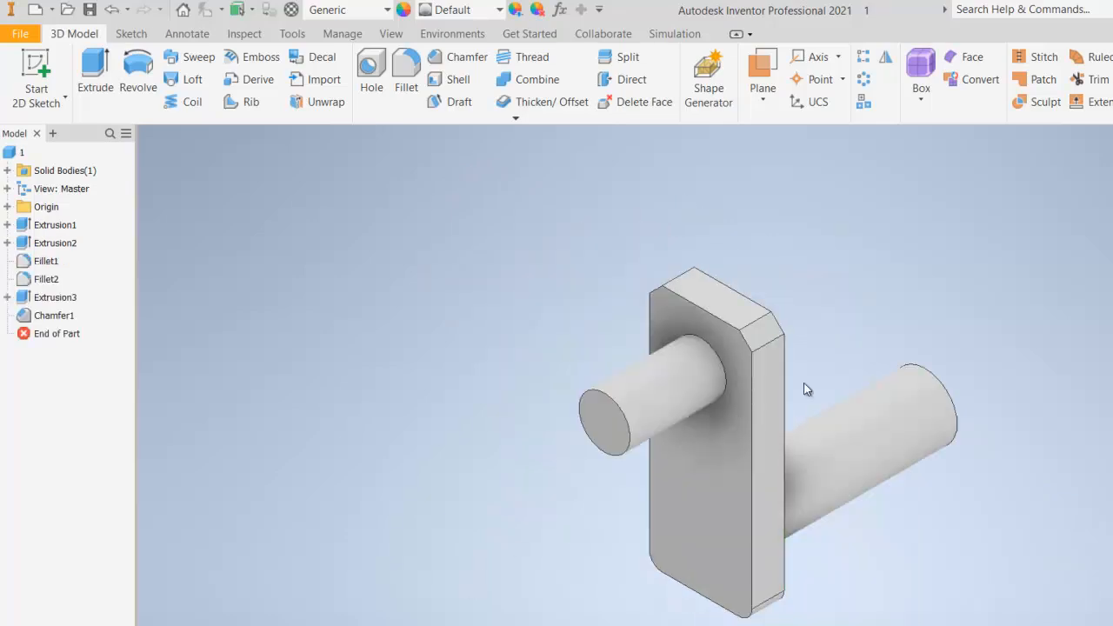
pyautogui.keyDown('shift'); pyautogui.moveTo(609, 417); pyautogui.dragTo(727, 406, button='middle'); pyautogui.keyUp('shift')
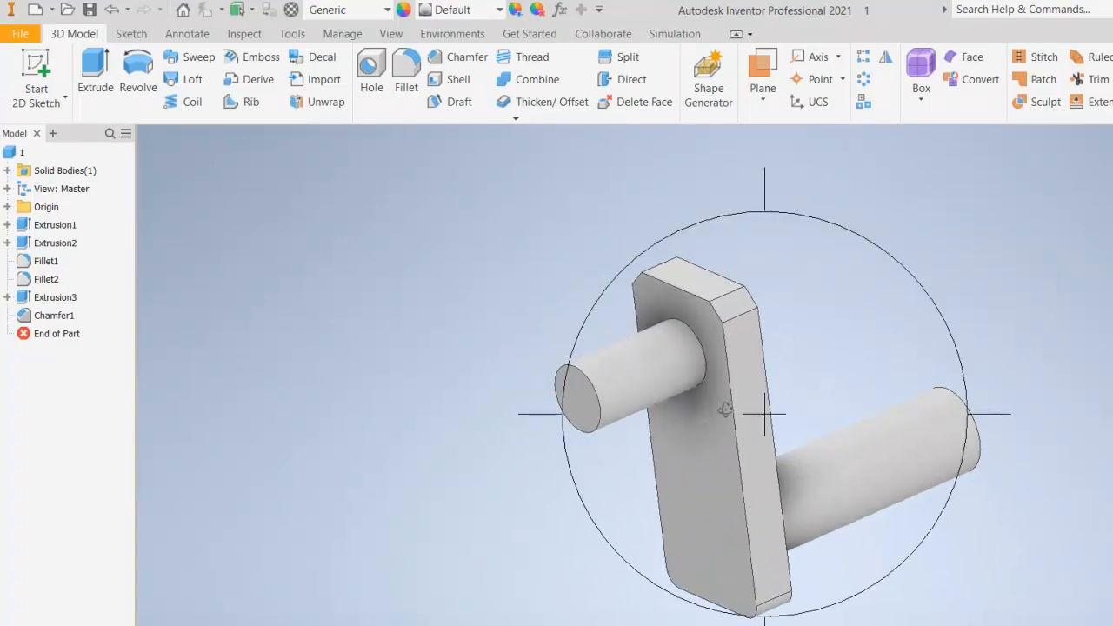
pyautogui.scroll(2, 704, 498)
pyautogui.scroll(-2, 698, 522)
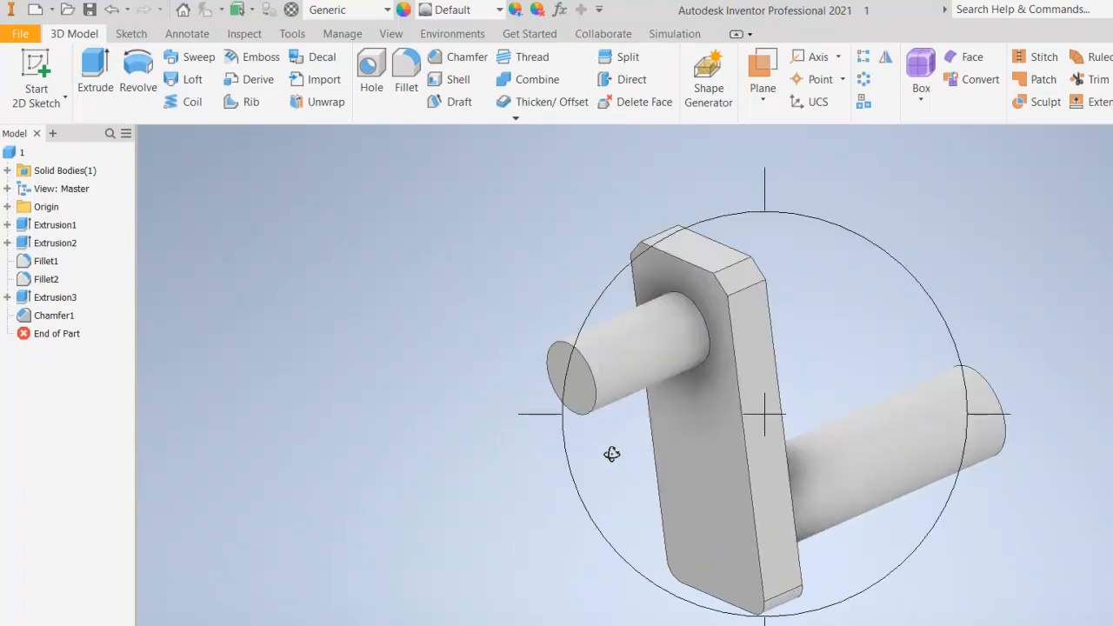
pyautogui.rightClick(611, 454)
pyautogui.click(668, 455)
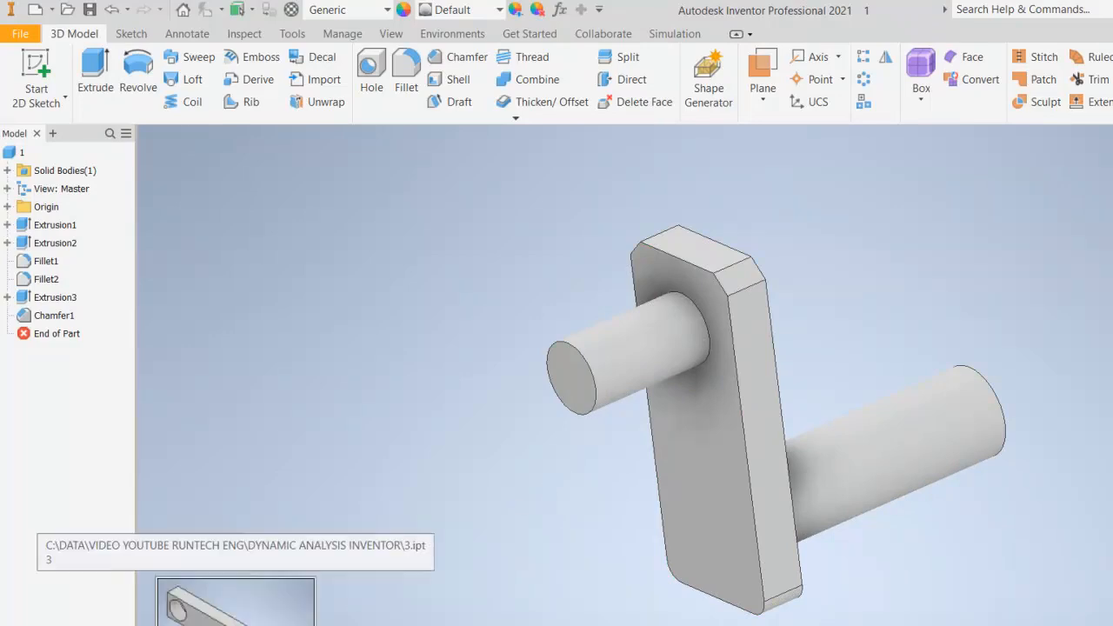
# Step: Review the connecting link in part 3 and the slider block in part 4
pyautogui.click(235, 624)
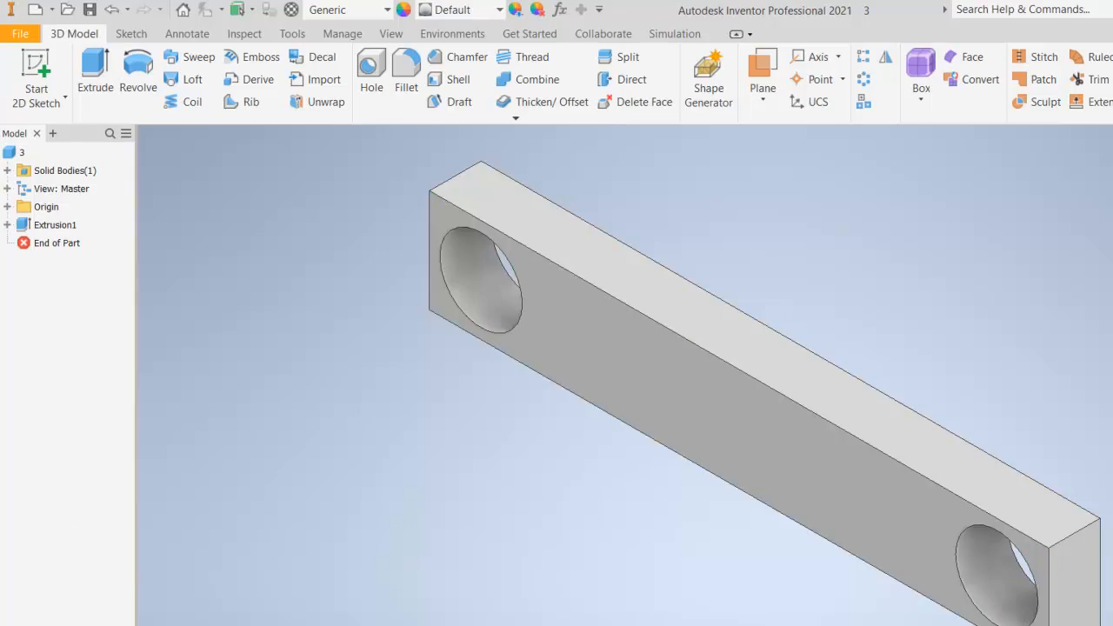
pyautogui.hotkey('ctrl', 'Tab')
pyautogui.hotkey('ctrl', 'Tab')
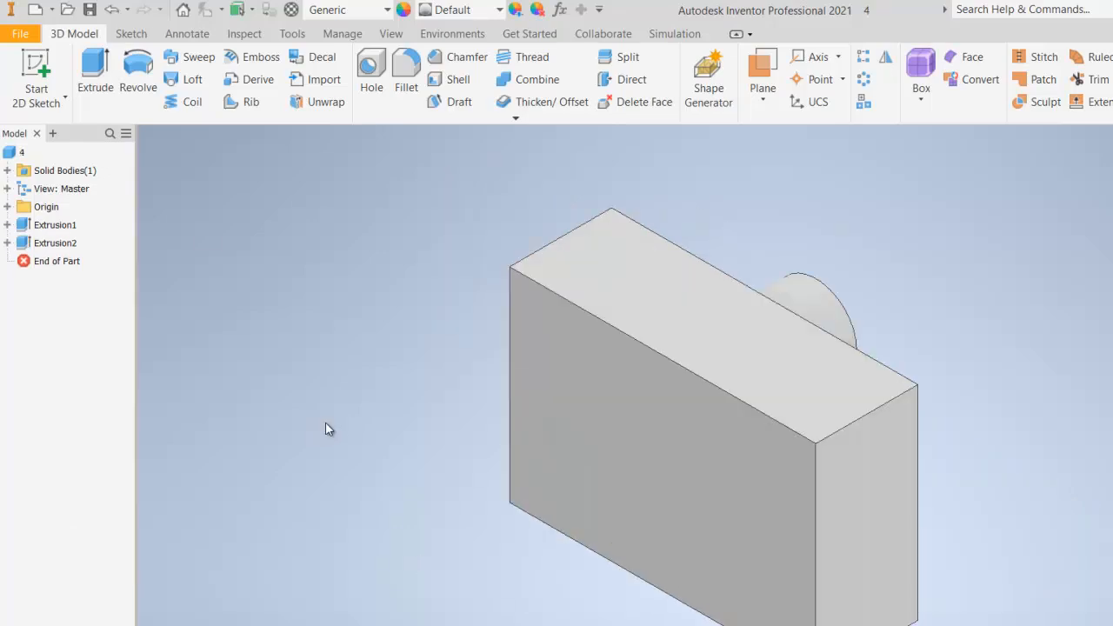
# Step: Open the Assembly1 file from the DYNAMIC ANALYSIS INVENTOR folder
pyautogui.click(67, 10)
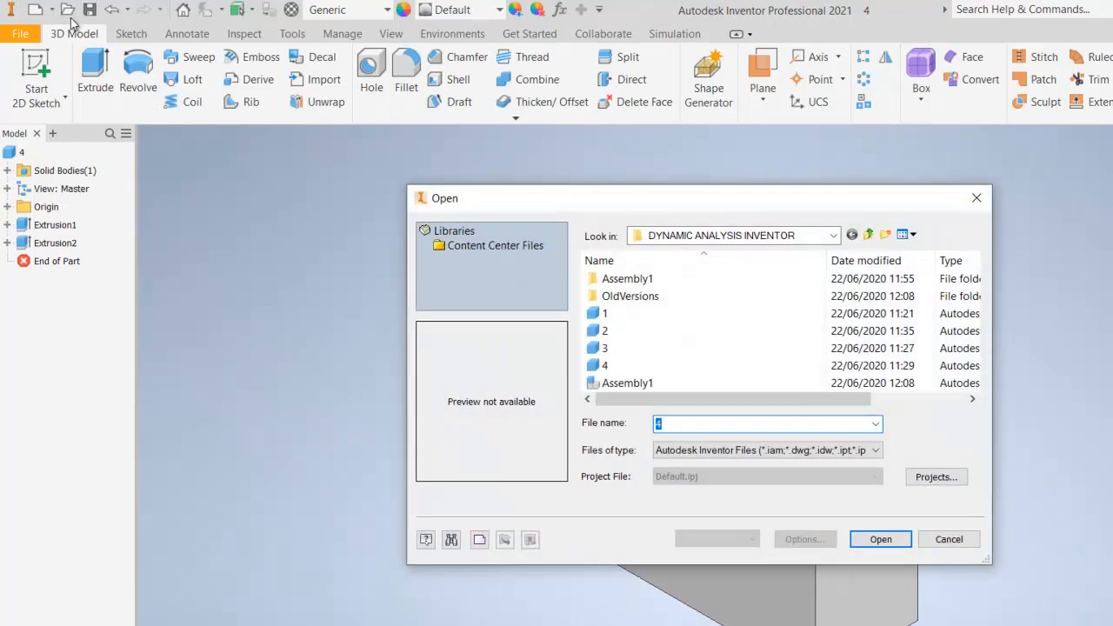
pyautogui.click(628, 383)
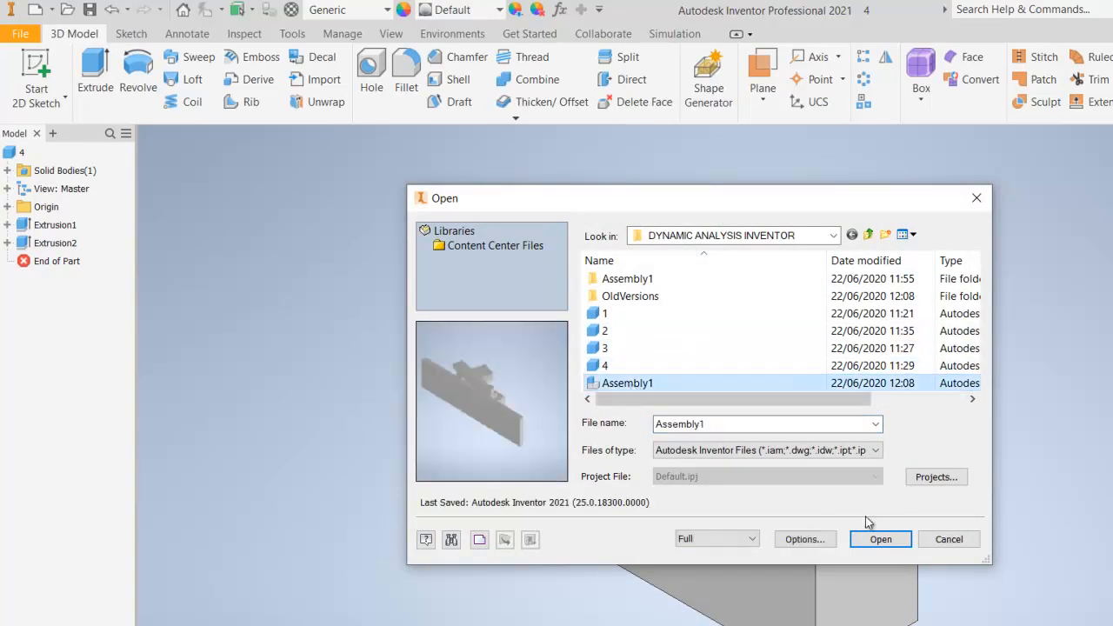
pyautogui.click(880, 539)
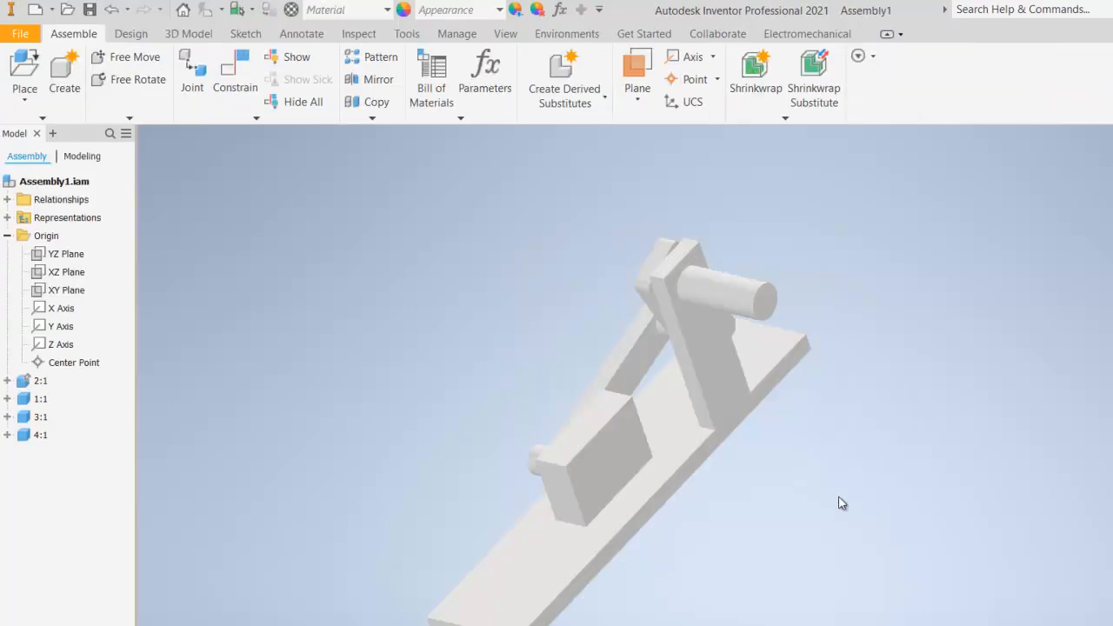
# Step: Move slider block 4:1 toward the upright support and back along the base to test the mechanism's motion
pyautogui.scroll(-5, 608, 520)
pyautogui.scroll(4, 609, 520)
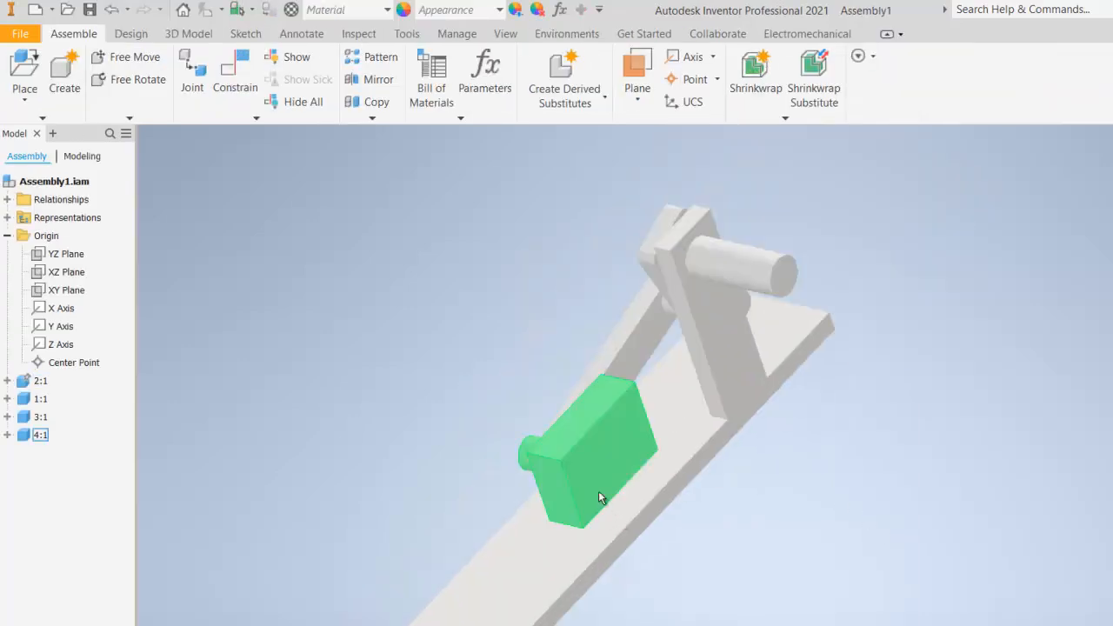
pyautogui.moveTo(597, 486); pyautogui.dragTo(628, 452)
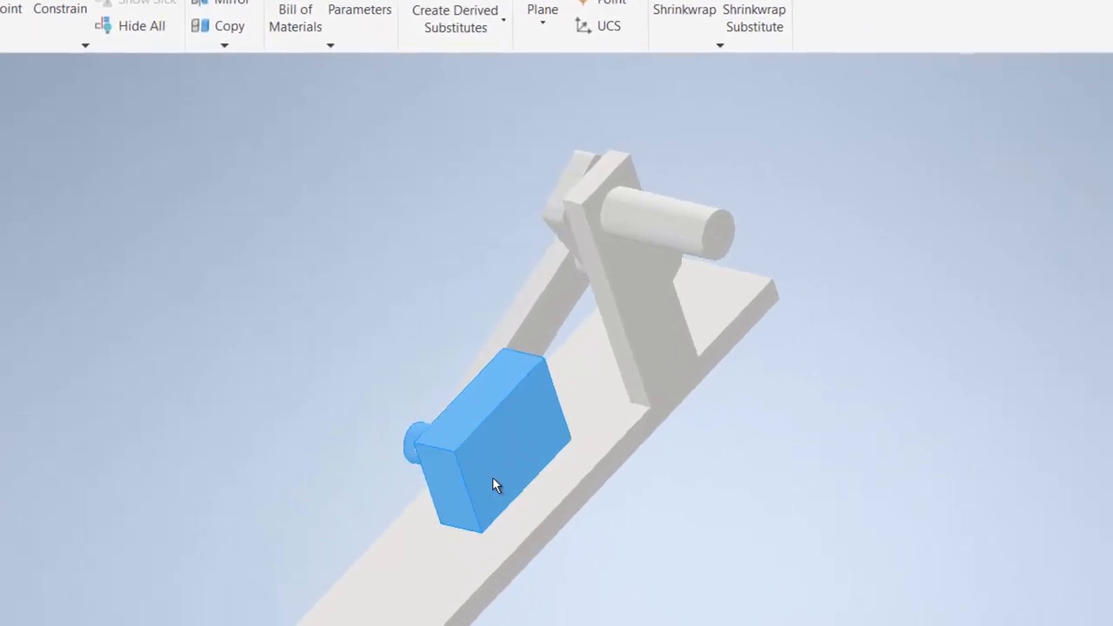
pyautogui.moveTo(531, 442); pyautogui.dragTo(440, 515)
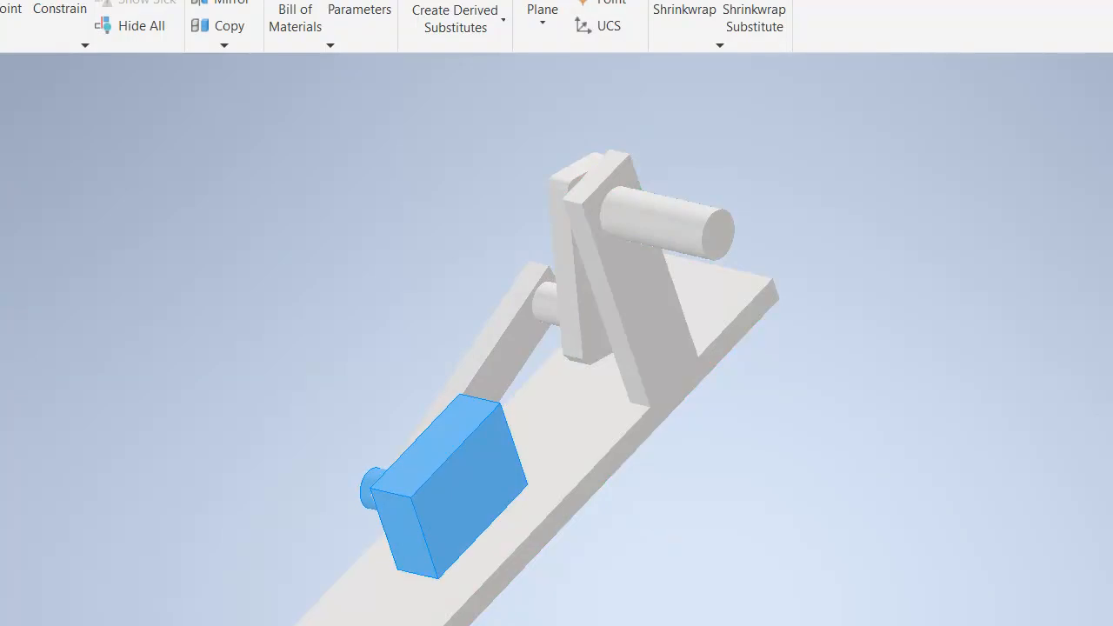
# Step: Examine the assembled slider-crank mechanism from a lower viewing angle on the slider block's side
pyautogui.keyDown('shift'); pyautogui.moveTo(681, 406); pyautogui.dragTo(715, 328, button='middle'); pyautogui.keyUp('shift')
pyautogui.moveTo(698, 357); pyautogui.dragTo(641, 443)
pyautogui.rightClick(641, 441)
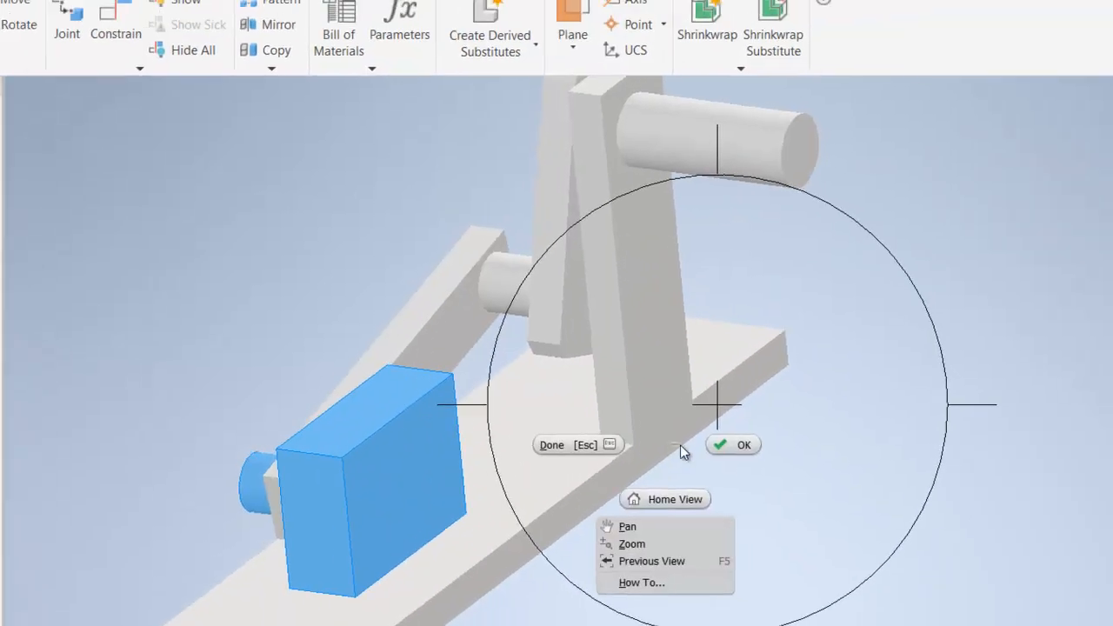
pyautogui.click(720, 445)
pyautogui.scroll(-3, 800, 397)
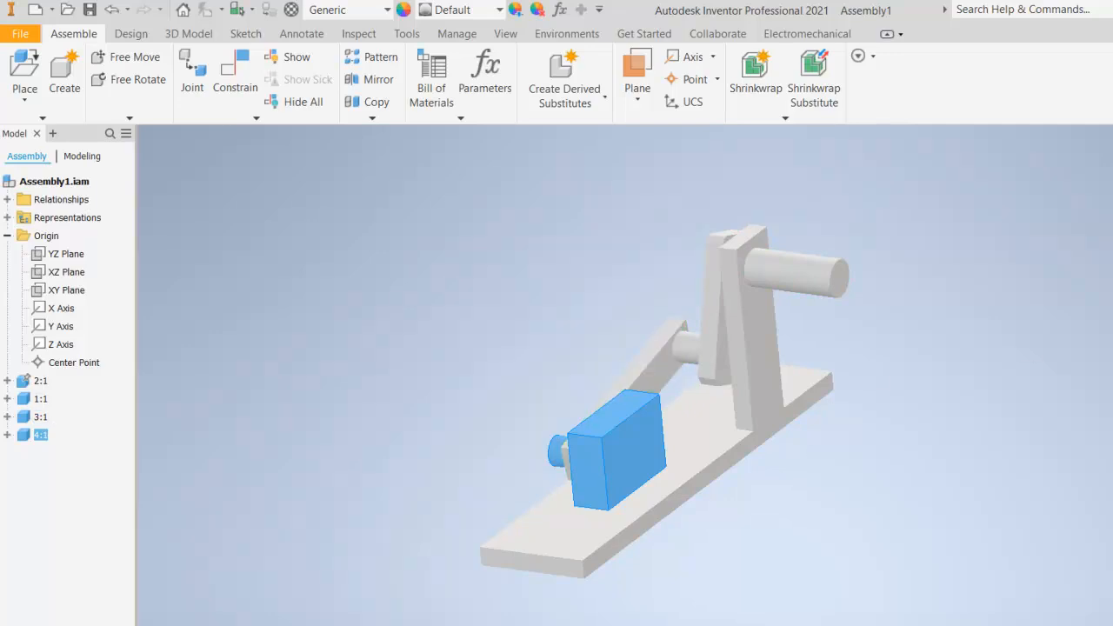
# Step: Inspect the link's pin connections from the far side, returning to a view with the slider block in front
pyautogui.keyDown('shift'); pyautogui.moveTo(767, 437); pyautogui.dragTo(837, 465, button='middle'); pyautogui.keyUp('shift')
pyautogui.rightClick(744, 451)
pyautogui.click(818, 454)
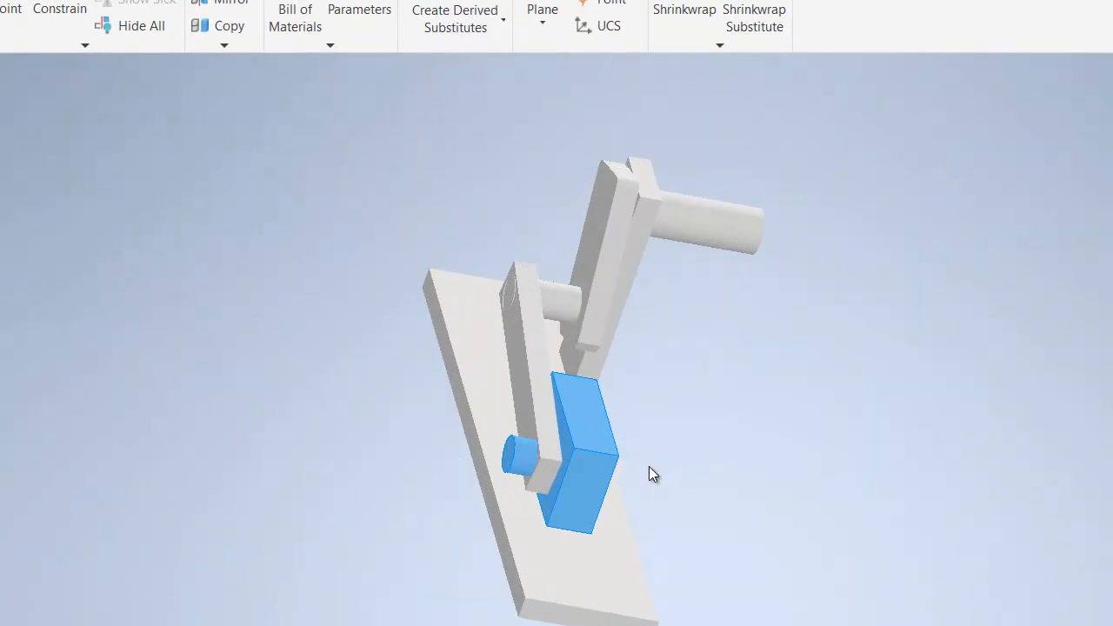
pyautogui.click(590, 459)
pyautogui.press('F4')
pyautogui.moveTo(831, 414); pyautogui.dragTo(657, 374)
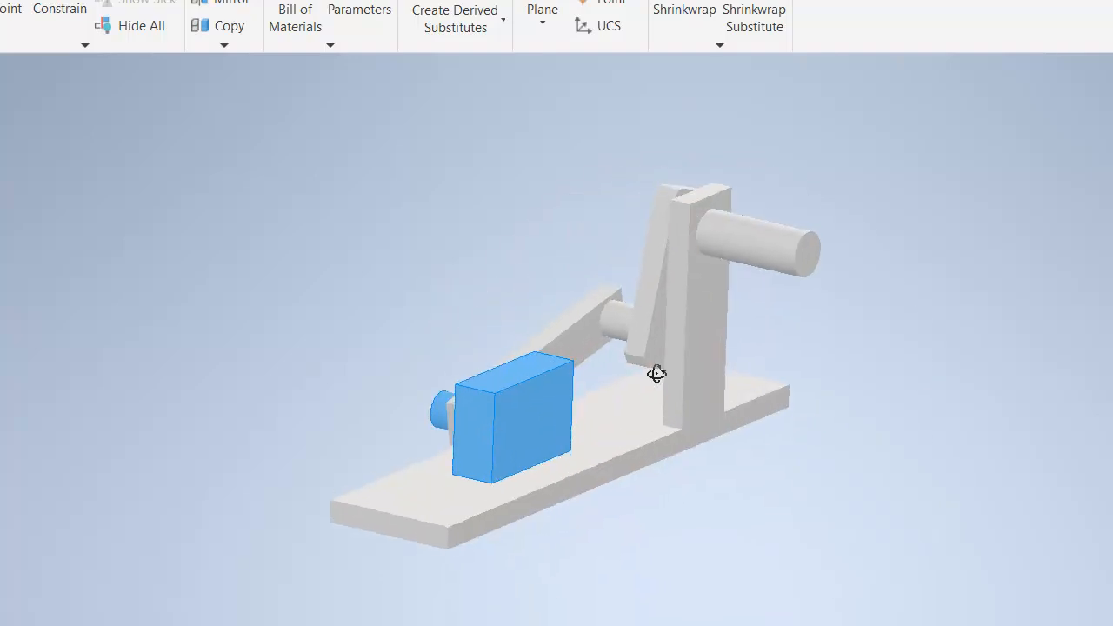
pyautogui.scroll(-2, 670, 430)
pyautogui.rightClick(670, 430)
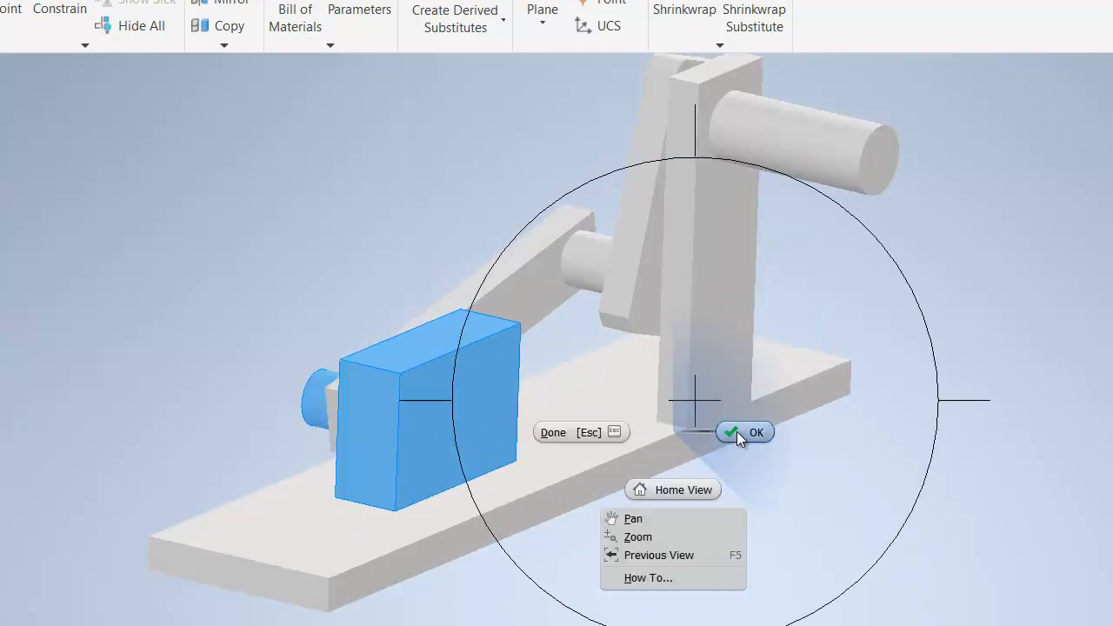
pyautogui.click(737, 431)
# Step: Slide block 4:1 away from the upright support and partly back to check how the link turns the crank
pyautogui.moveTo(504, 392); pyautogui.dragTo(420, 433)
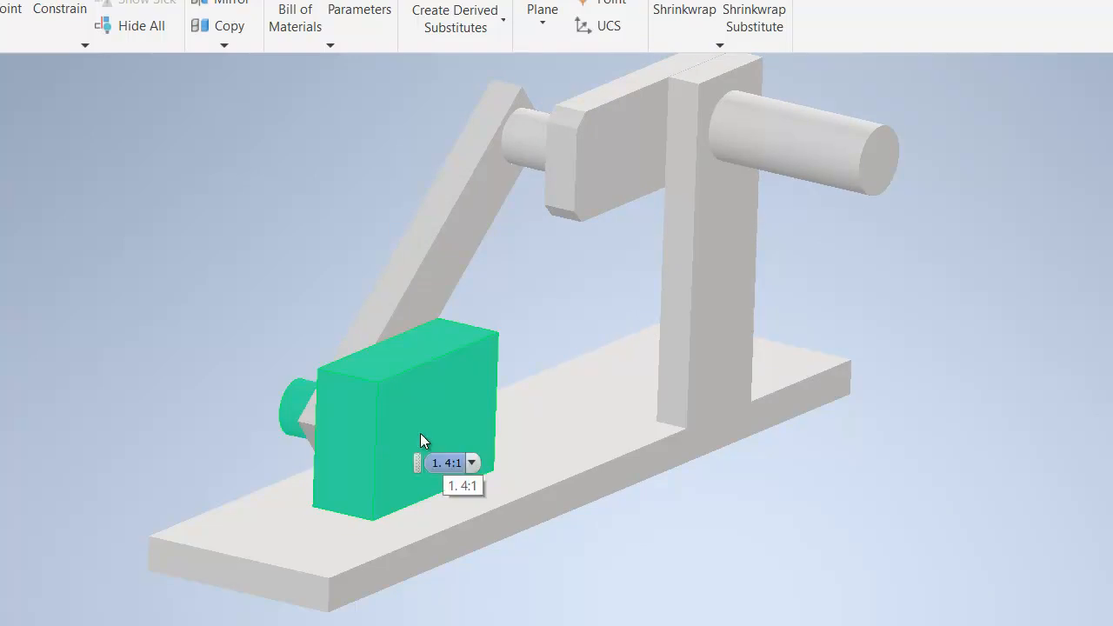
pyautogui.click(420, 437)
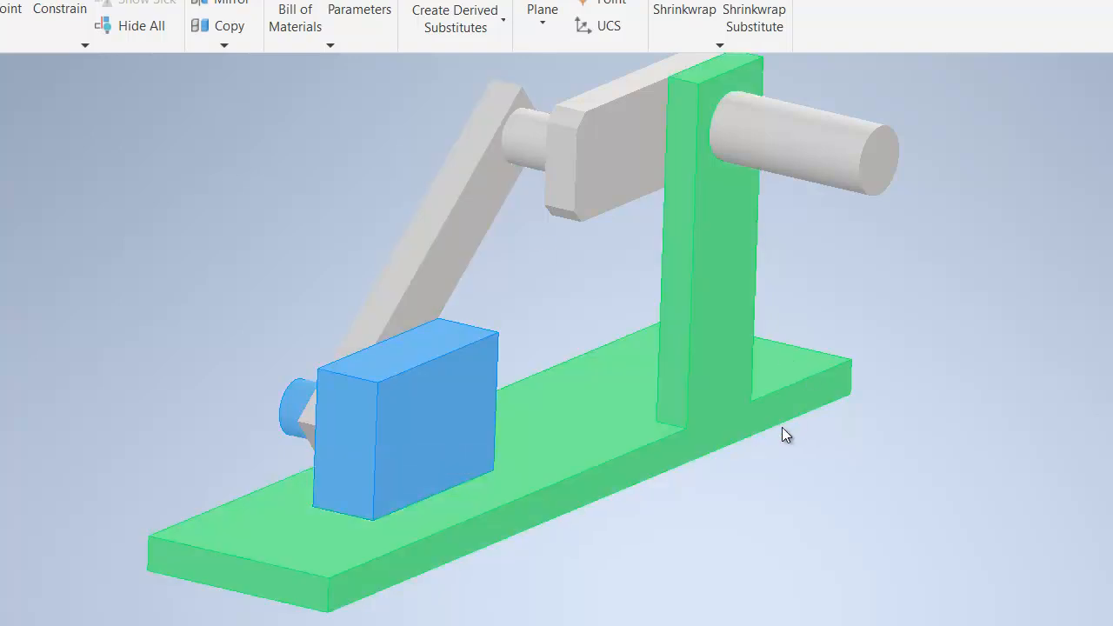
pyautogui.scroll(-3, 782, 427)
pyautogui.click(539, 442)
pyautogui.moveTo(539, 450); pyautogui.dragTo(483, 452)
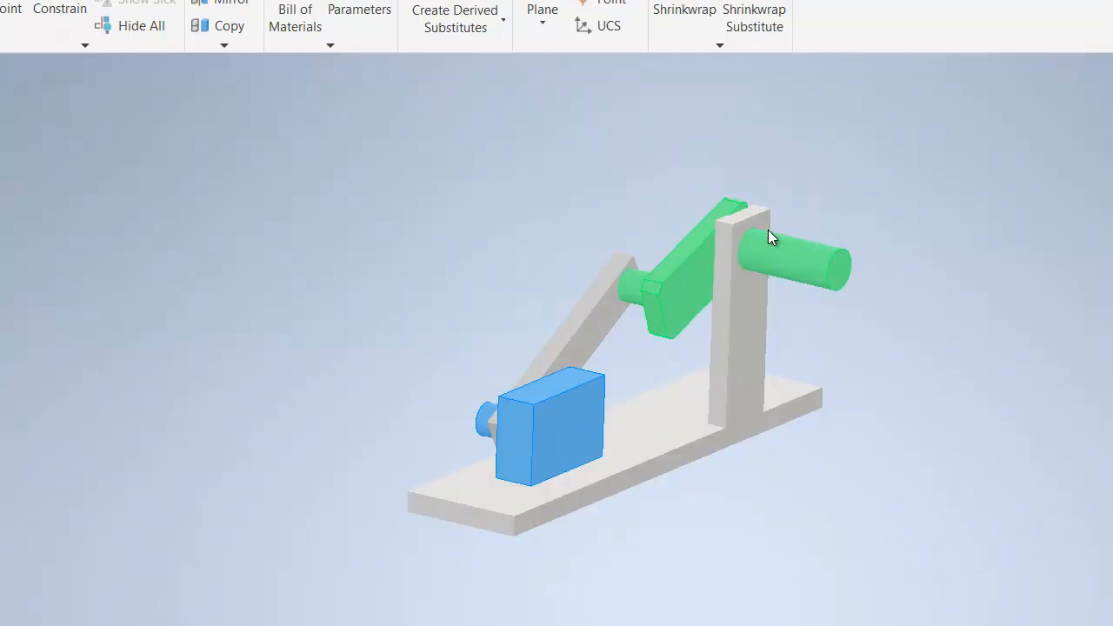
pyautogui.moveTo(521, 446); pyautogui.dragTo(542, 421)
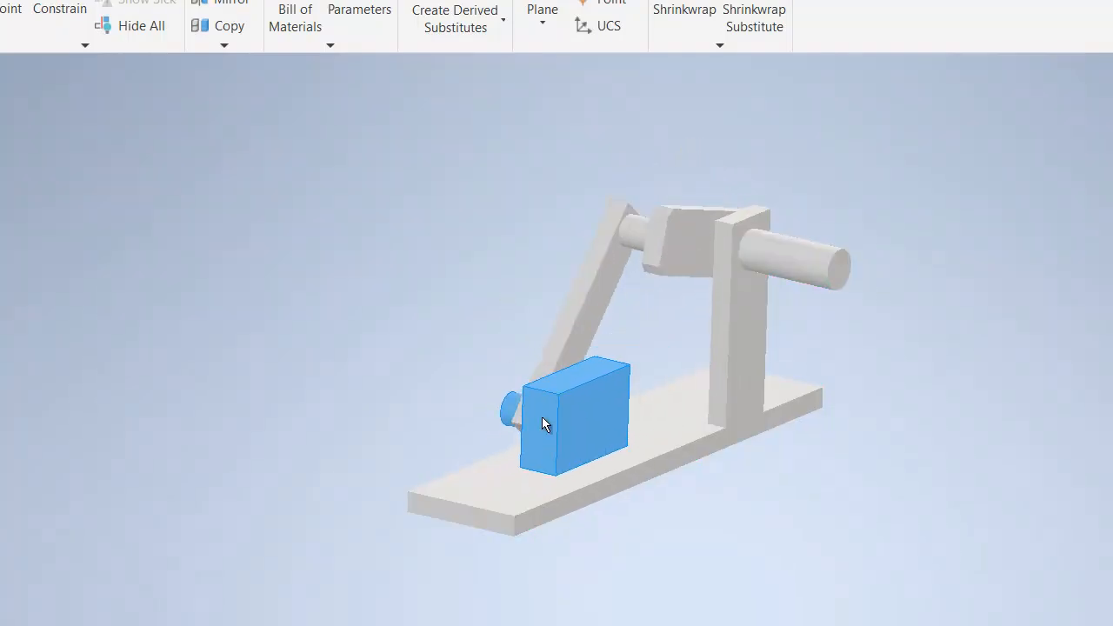
# Step: Move the slider block repeatedly back and forth along the base to observe the crank's rotation through different positions
pyautogui.scroll(3, 565, 441)
pyautogui.scroll(-3, 564, 443)
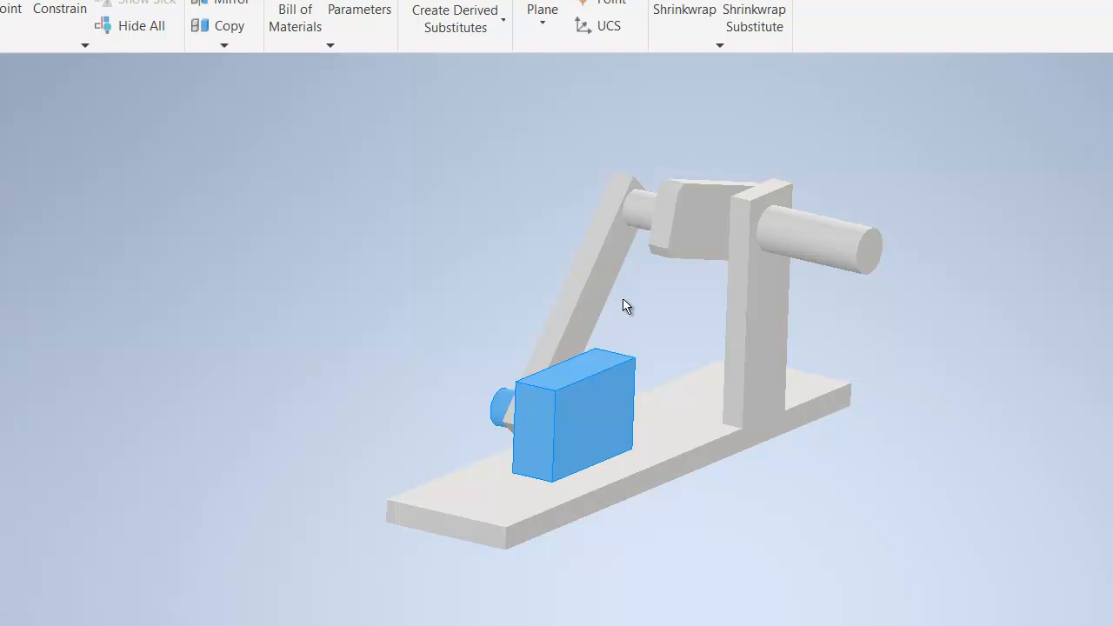
pyautogui.moveTo(567, 396)
pyautogui.mouseDown()
pyautogui.moveTo(648, 370)
pyautogui.moveTo(553, 410)
pyautogui.mouseUp()
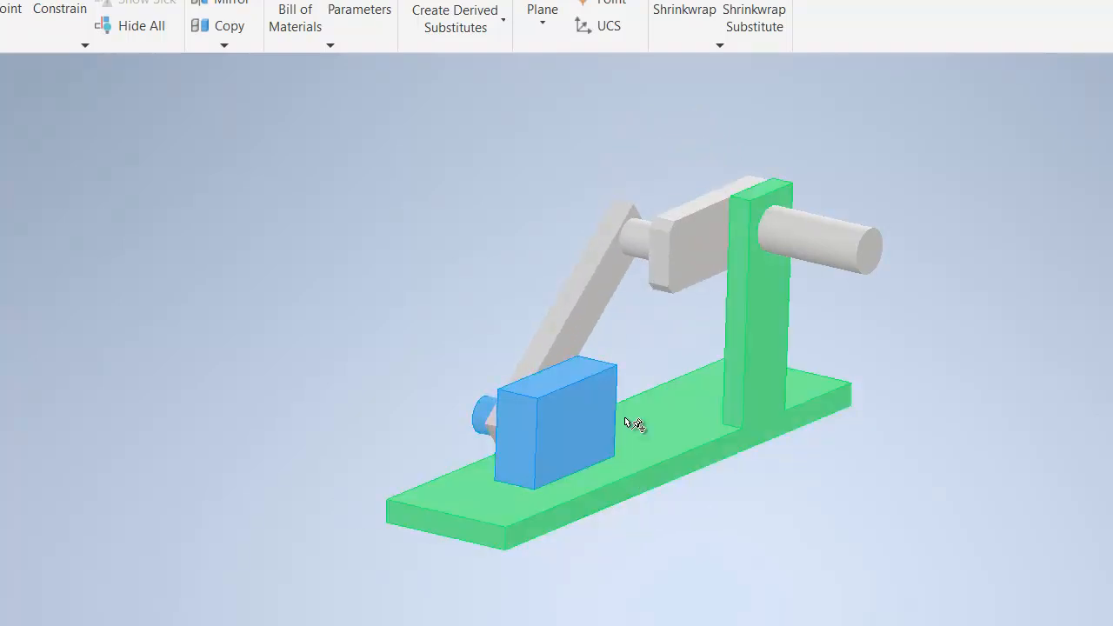
pyautogui.moveTo(559, 437)
pyautogui.mouseDown()
pyautogui.moveTo(666, 415)
pyautogui.moveTo(572, 450)
pyautogui.mouseUp()
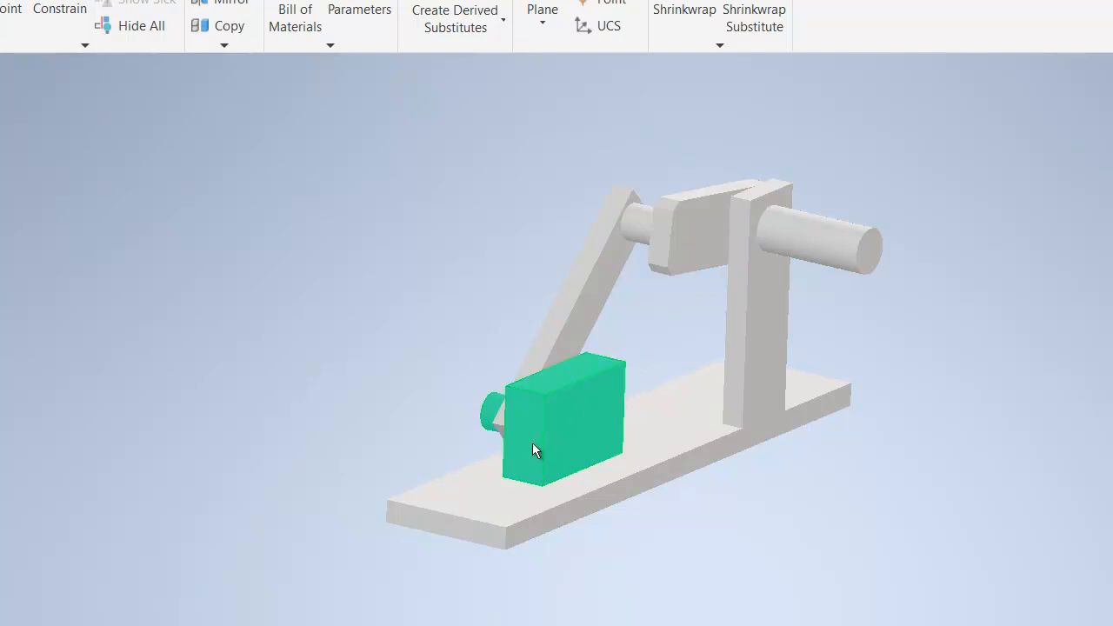
pyautogui.moveTo(533, 437)
pyautogui.mouseDown()
pyautogui.moveTo(646, 397)
pyautogui.moveTo(528, 445)
pyautogui.mouseUp()
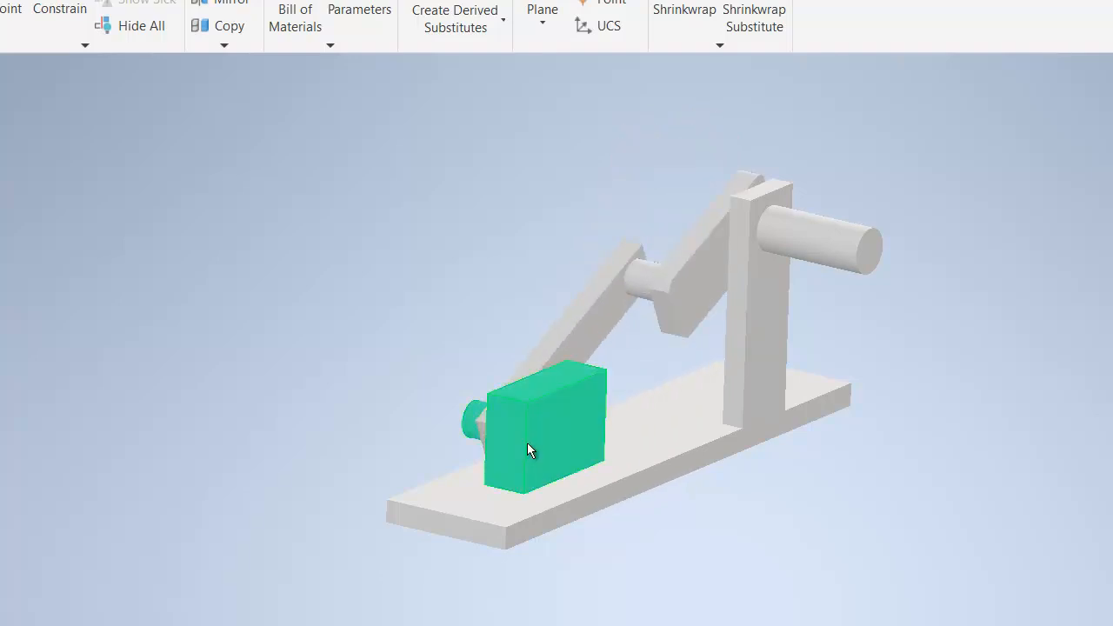
pyautogui.click(601, 403)
pyautogui.moveTo(519, 443); pyautogui.dragTo(598, 417)
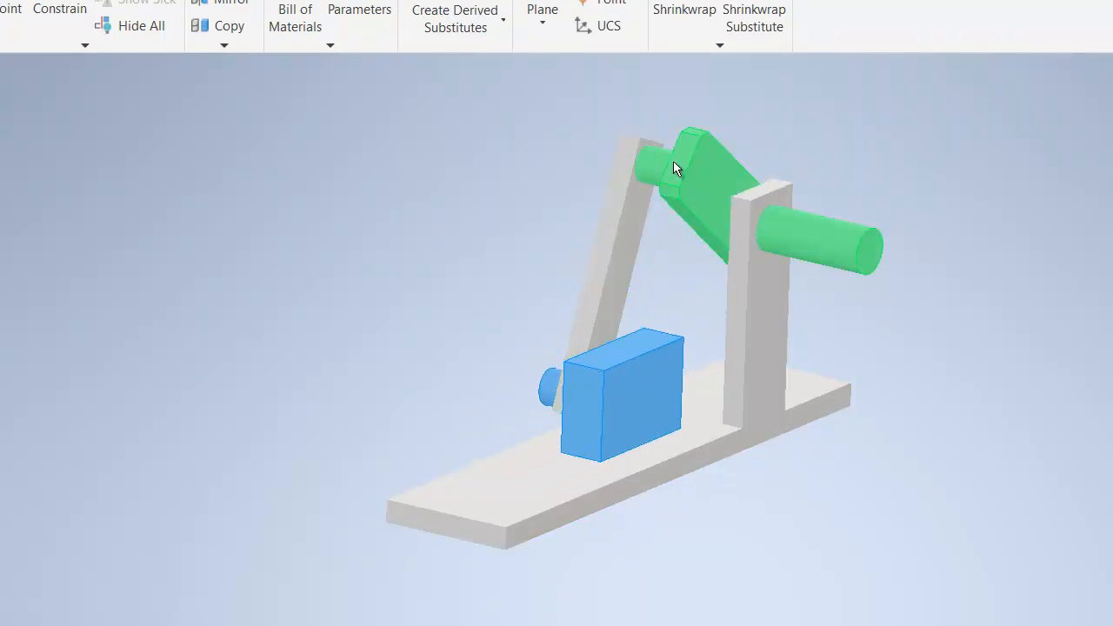
pyautogui.moveTo(597, 398); pyautogui.dragTo(540, 455)
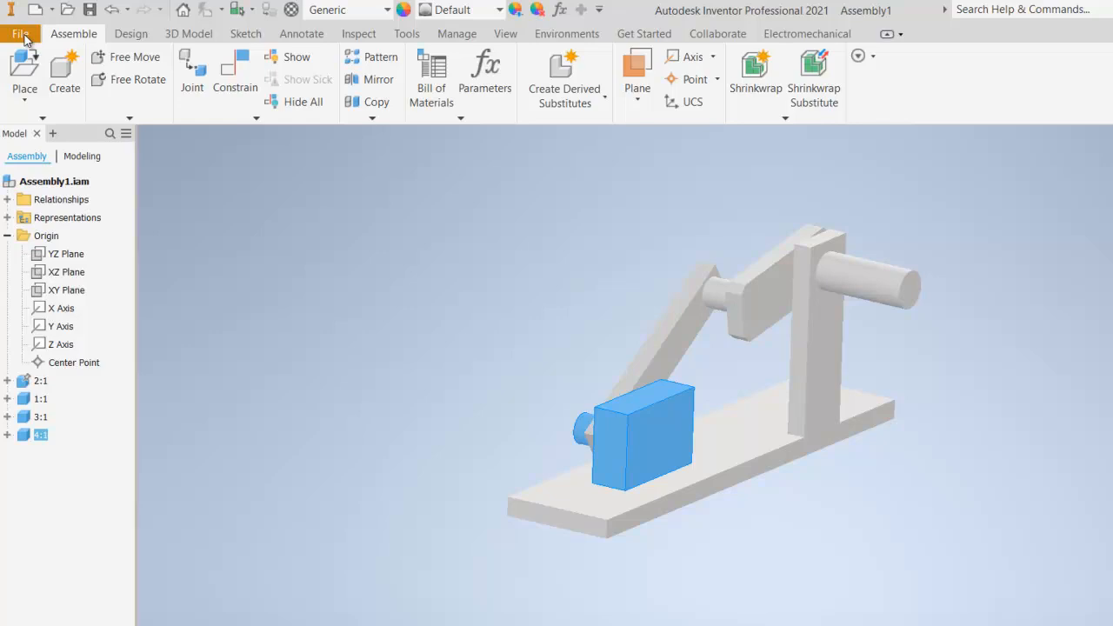
pyautogui.click(20, 34)
pyautogui.click(20, 33)
pyautogui.click(20, 34)
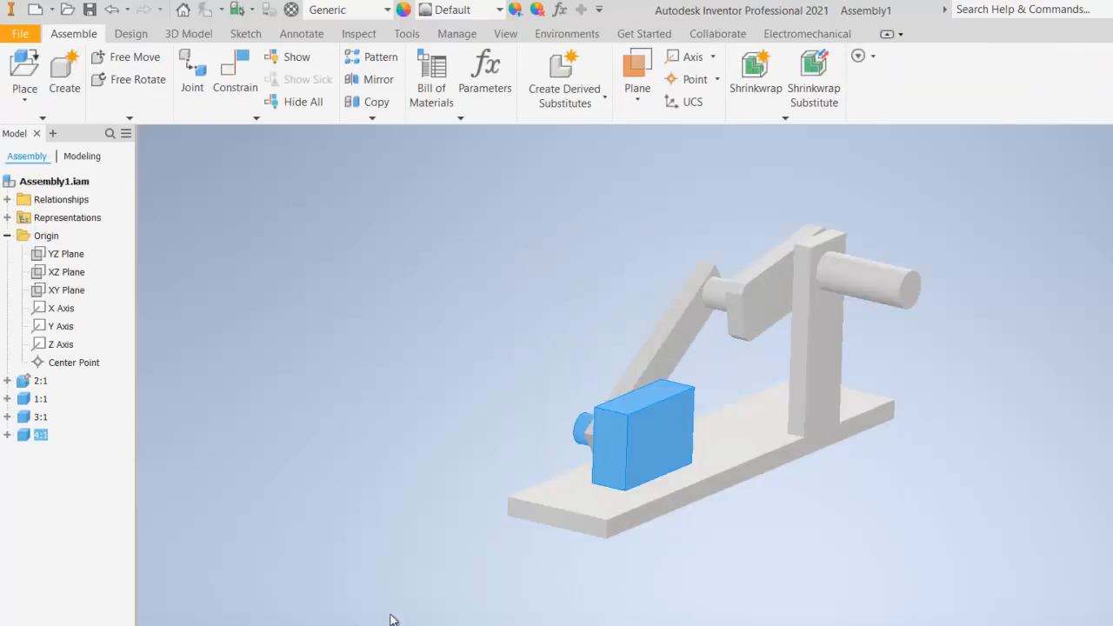
# Step: Examine the crank and link joints up close, and move the slider block toward the upright support
pyautogui.scroll(-4, 828, 281)
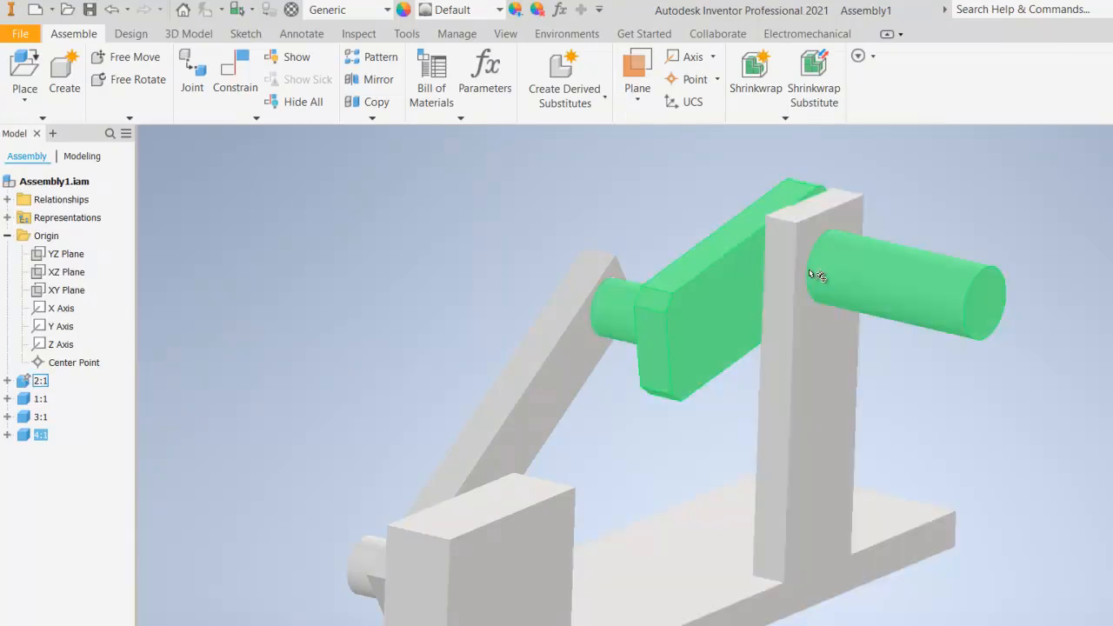
pyautogui.scroll(3, 521, 539)
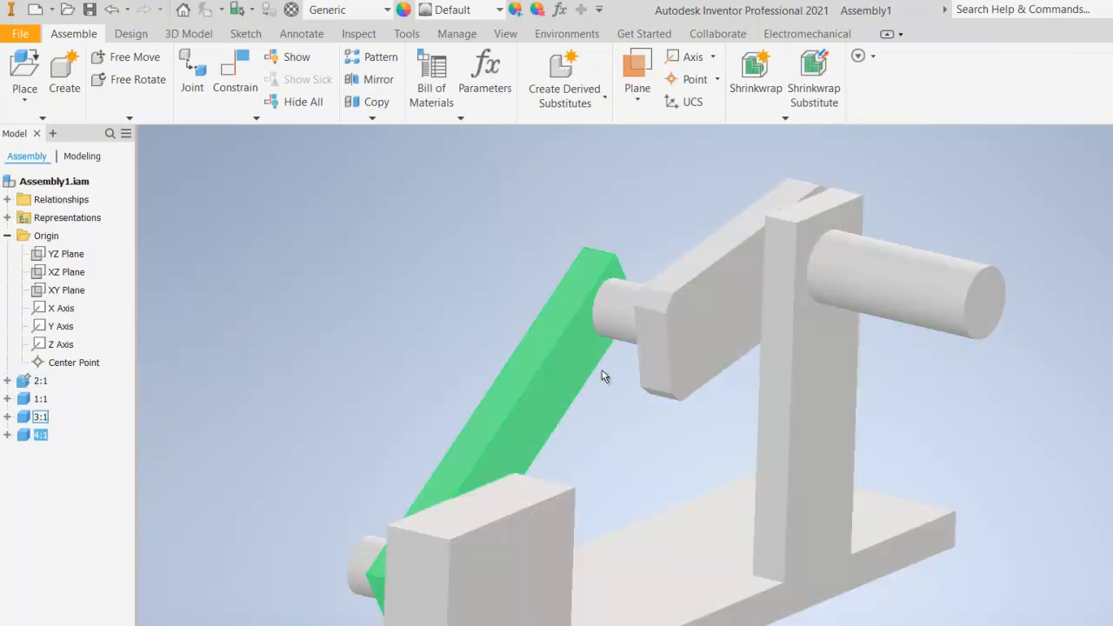
pyautogui.scroll(2, 600, 374)
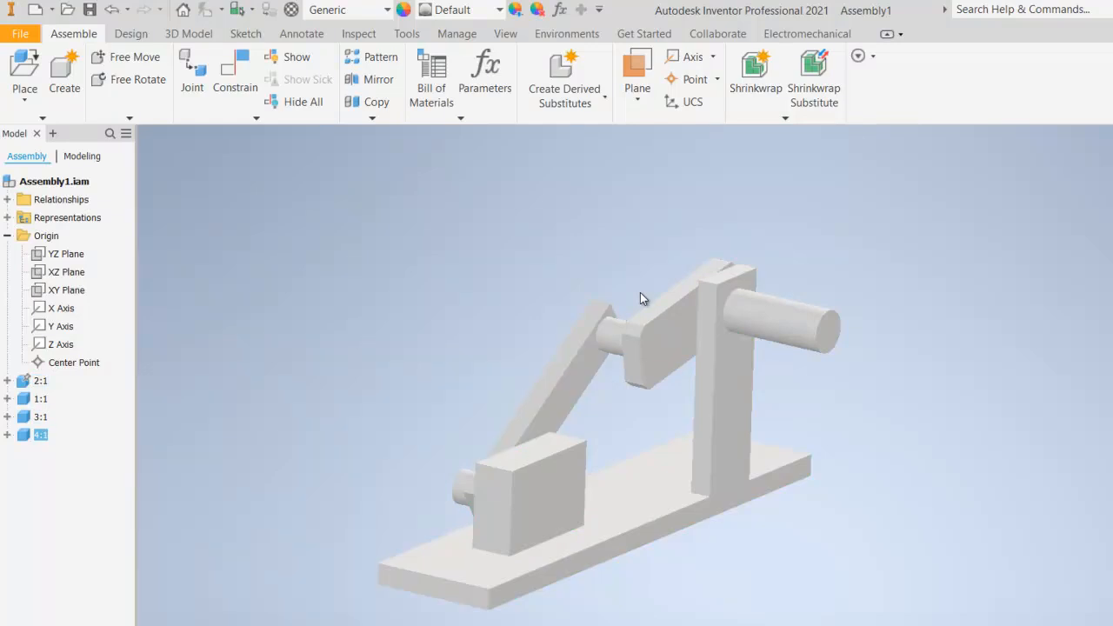
pyautogui.moveTo(522, 465); pyautogui.dragTo(574, 467)
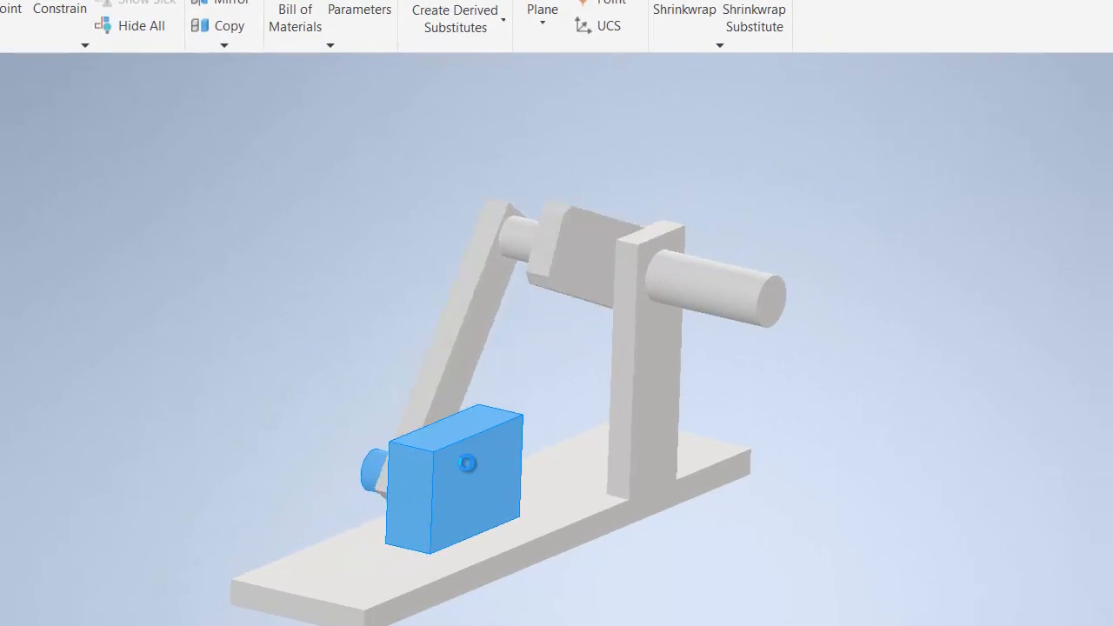
pyautogui.moveTo(467, 464); pyautogui.dragTo(461, 432)
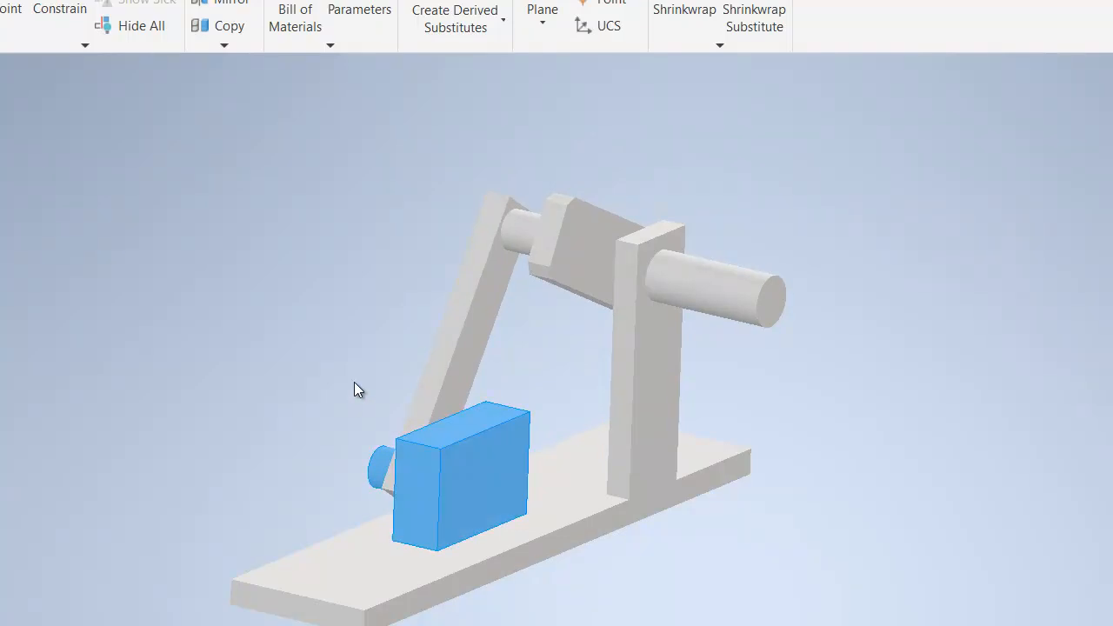
# Step: Move the slider block toward the upright support and partly back, and view the crank's response from a different angle
pyautogui.moveTo(455, 472); pyautogui.dragTo(559, 420)
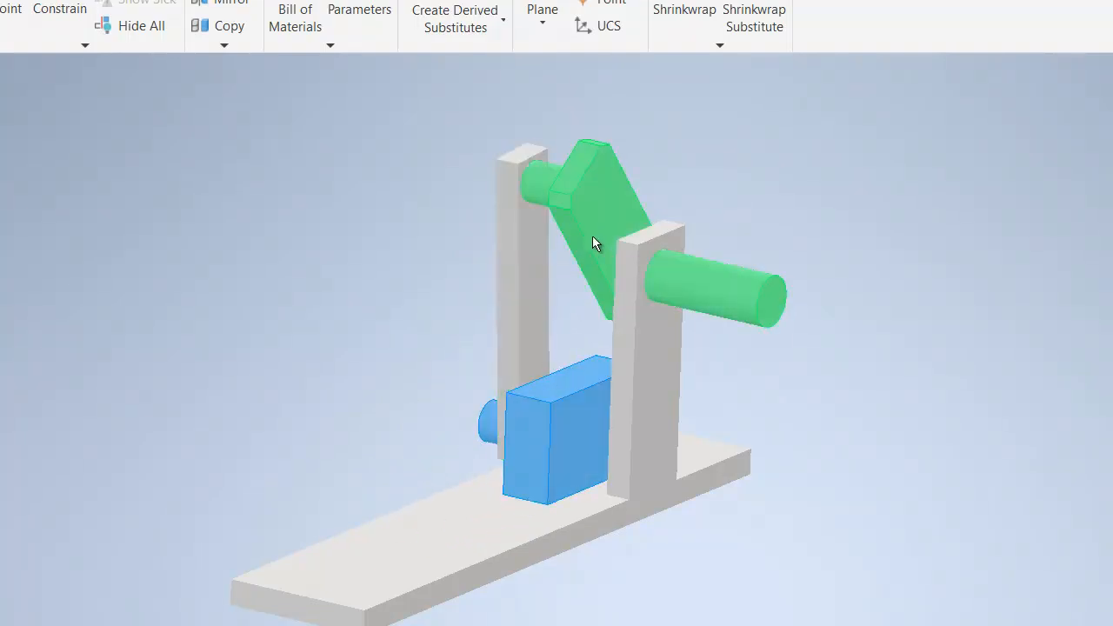
pyautogui.moveTo(565, 406); pyautogui.dragTo(481, 458)
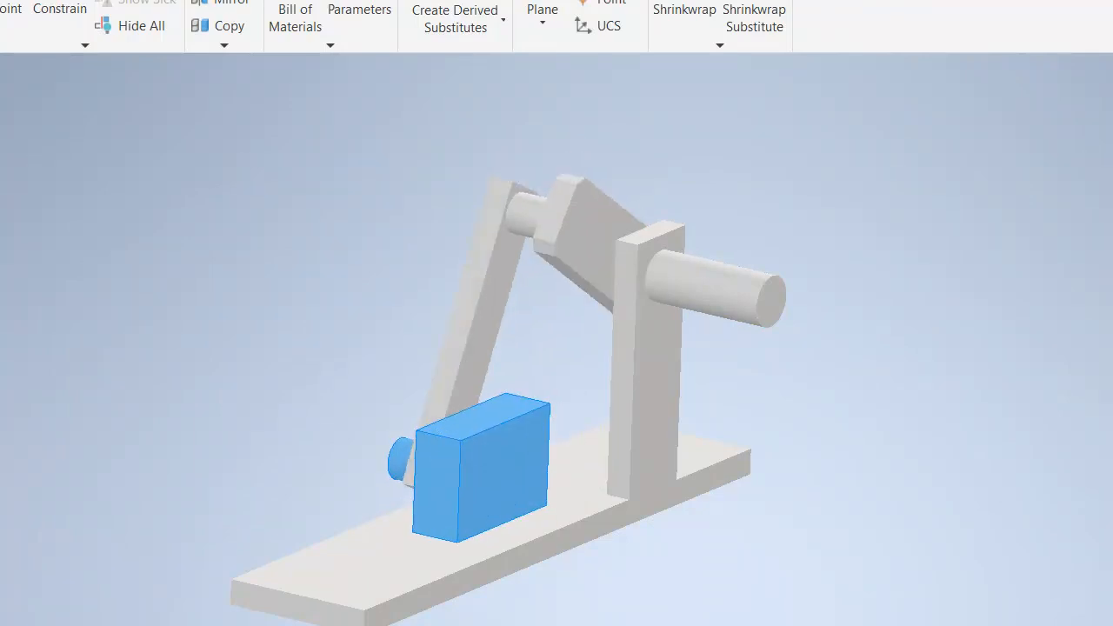
pyautogui.press('F4')
pyautogui.moveTo(768, 427); pyautogui.dragTo(889, 415)
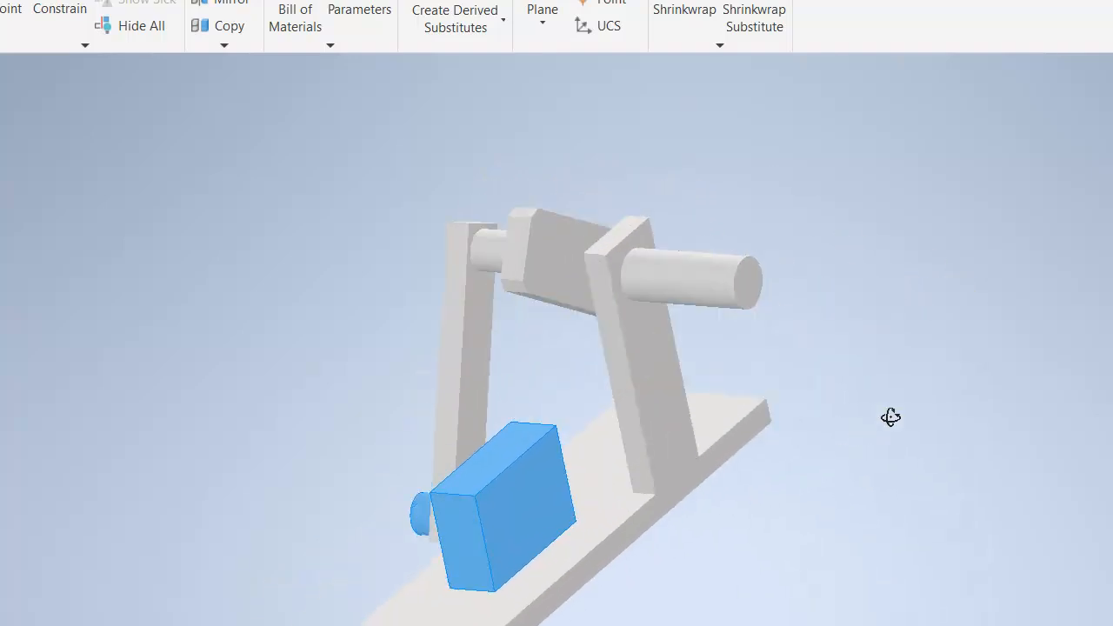
pyautogui.rightClick(753, 414)
pyautogui.click(836, 411)
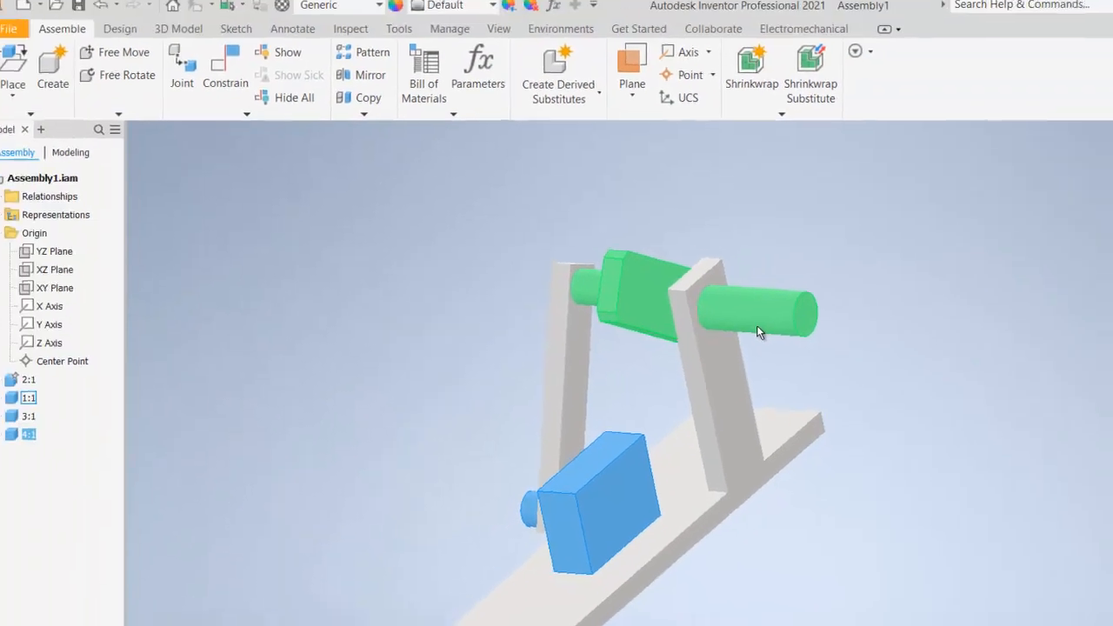
# Step: Examine the crank shaft's joint in the upright support up close, and inspect the link's pin connections from the far side
pyautogui.scroll(5, 715, 306)
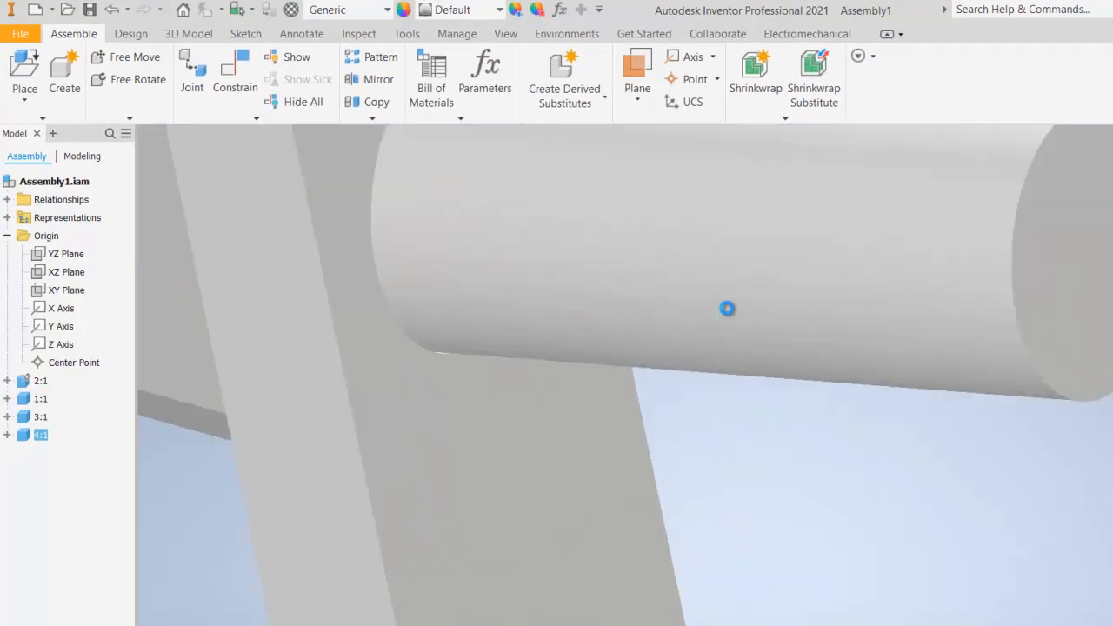
pyautogui.scroll(-5, 727, 308)
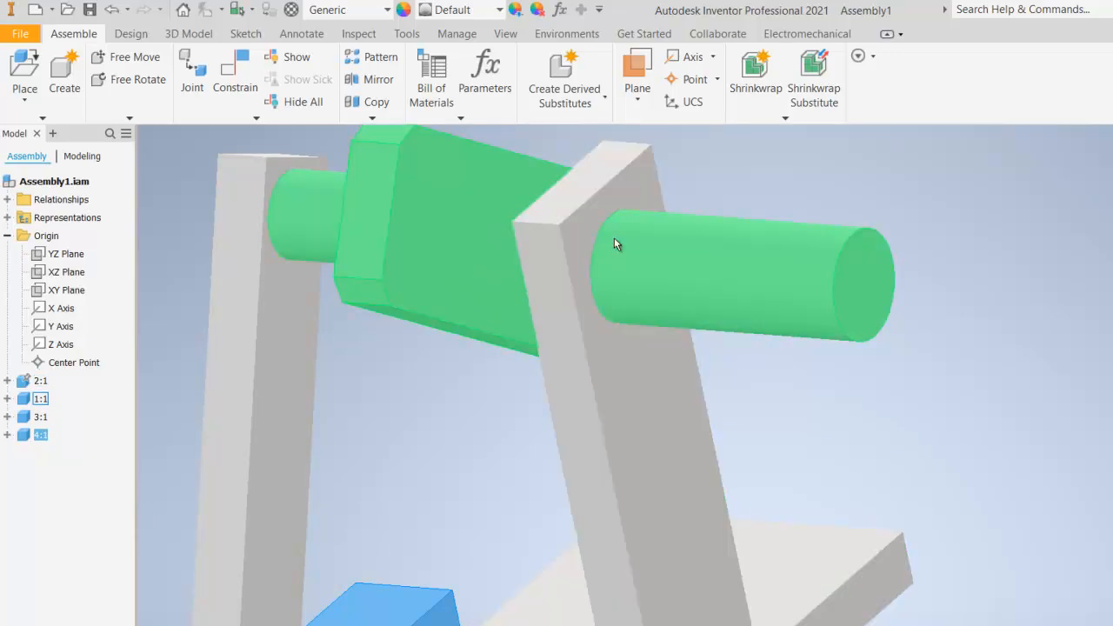
pyautogui.scroll(-5, 643, 356)
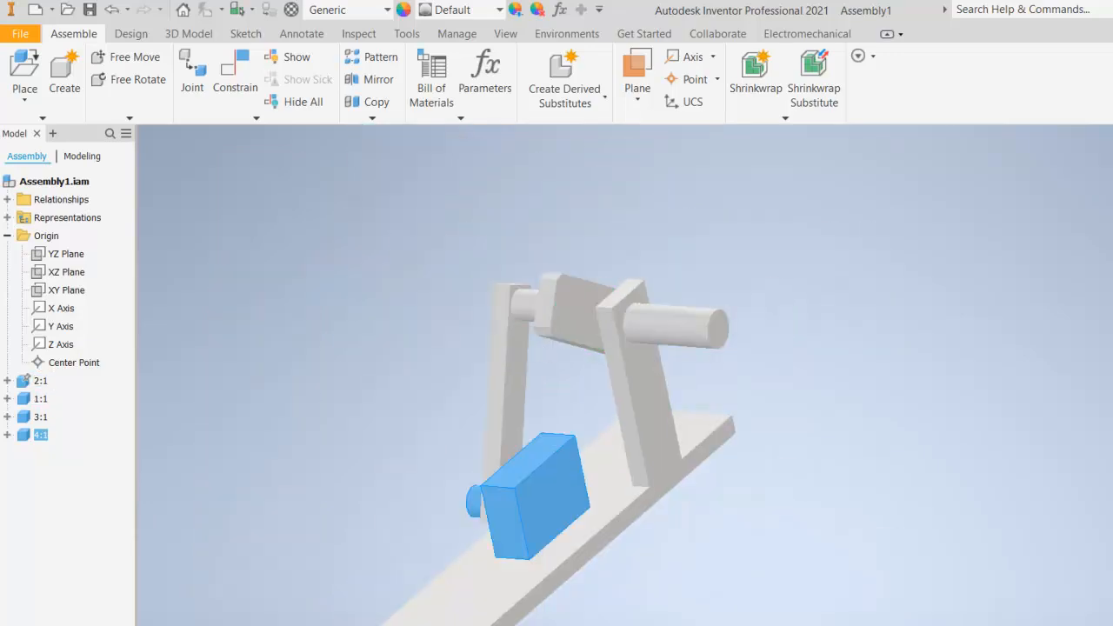
pyautogui.press('F4')
pyautogui.moveTo(761, 419); pyautogui.dragTo(809, 411)
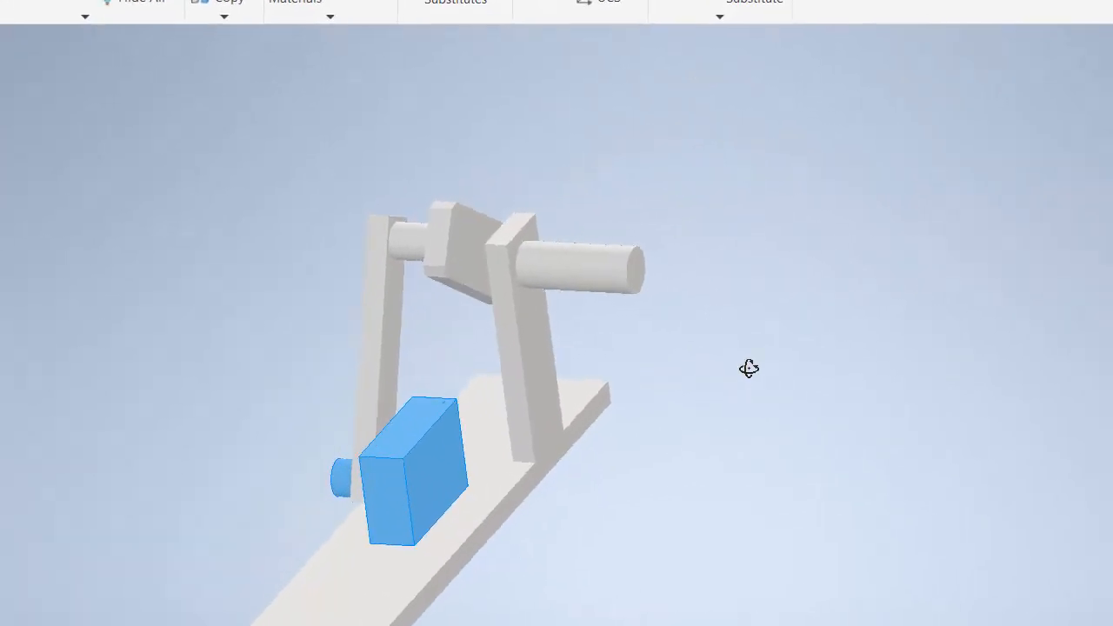
pyautogui.moveTo(749, 367); pyautogui.dragTo(1046, 346)
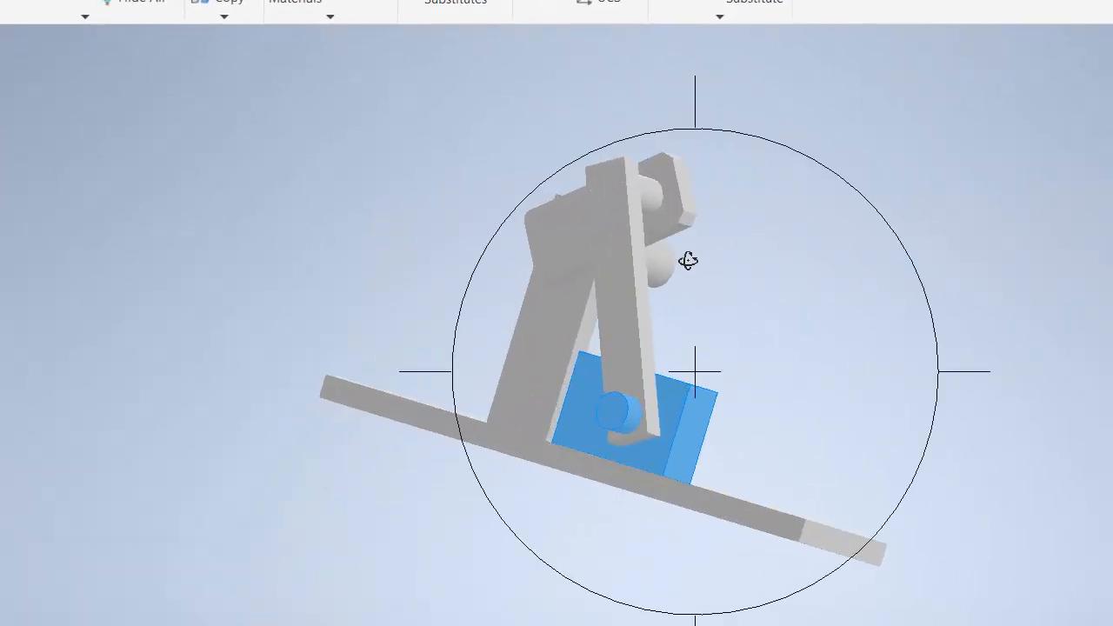
pyautogui.moveTo(700, 296); pyautogui.dragTo(729, 369)
pyautogui.rightClick(728, 371)
pyautogui.click(795, 361)
# Step: Slide the block away from the upright support to check the link and crank motion, and view the mechanism from the shaft side
pyautogui.moveTo(734, 558); pyautogui.dragTo(803, 600)
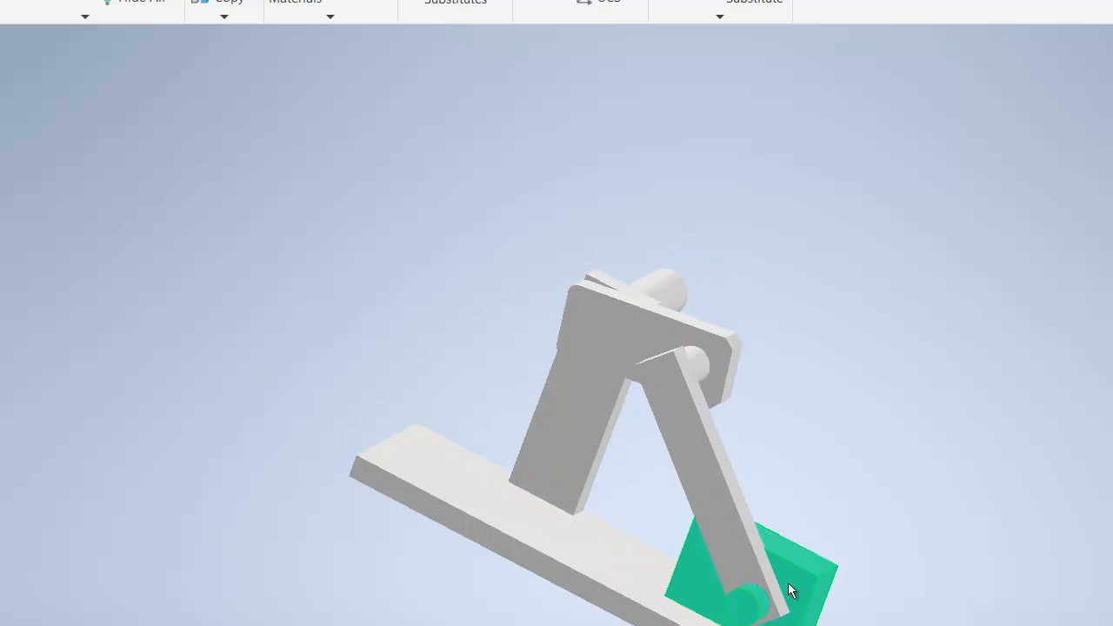
pyautogui.scroll(-3, 730, 600)
pyautogui.scroll(4, 718, 614)
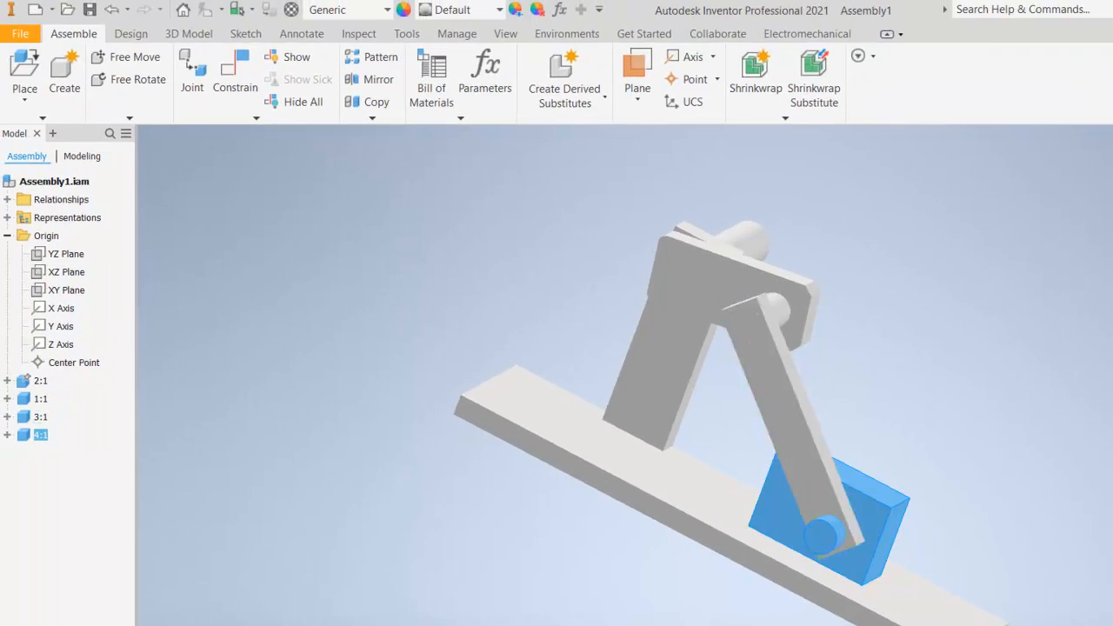
pyautogui.keyDown('shift'); pyautogui.moveTo(910, 467); pyautogui.dragTo(600, 468, button='middle'); pyautogui.keyUp('shift')
pyautogui.moveTo(600, 469); pyautogui.dragTo(561, 479)
pyautogui.rightClick(614, 501)
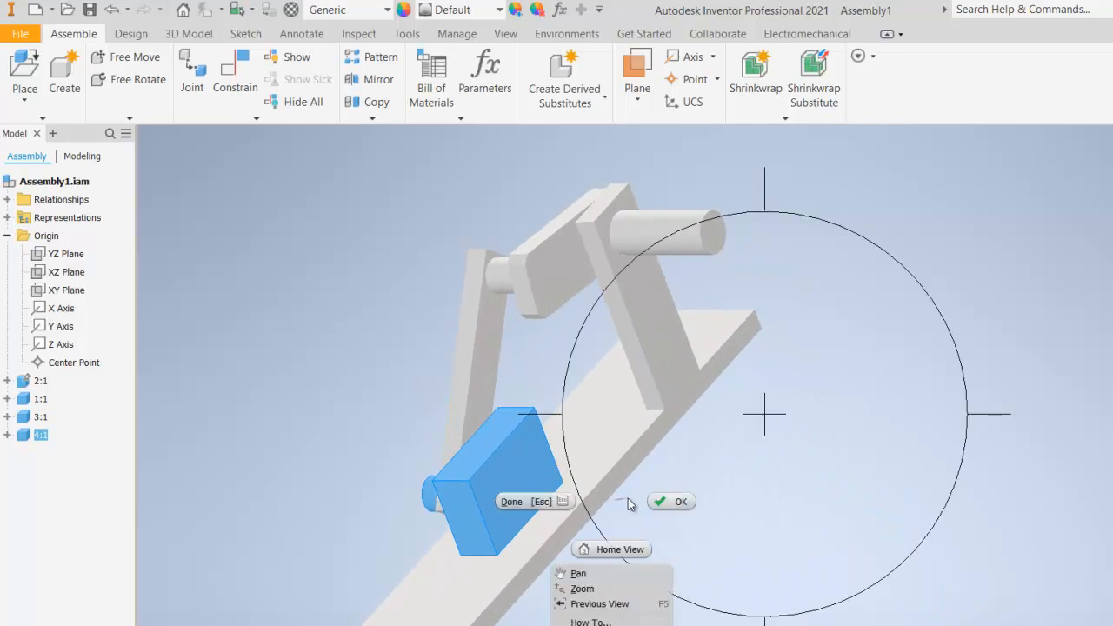
pyautogui.click(676, 501)
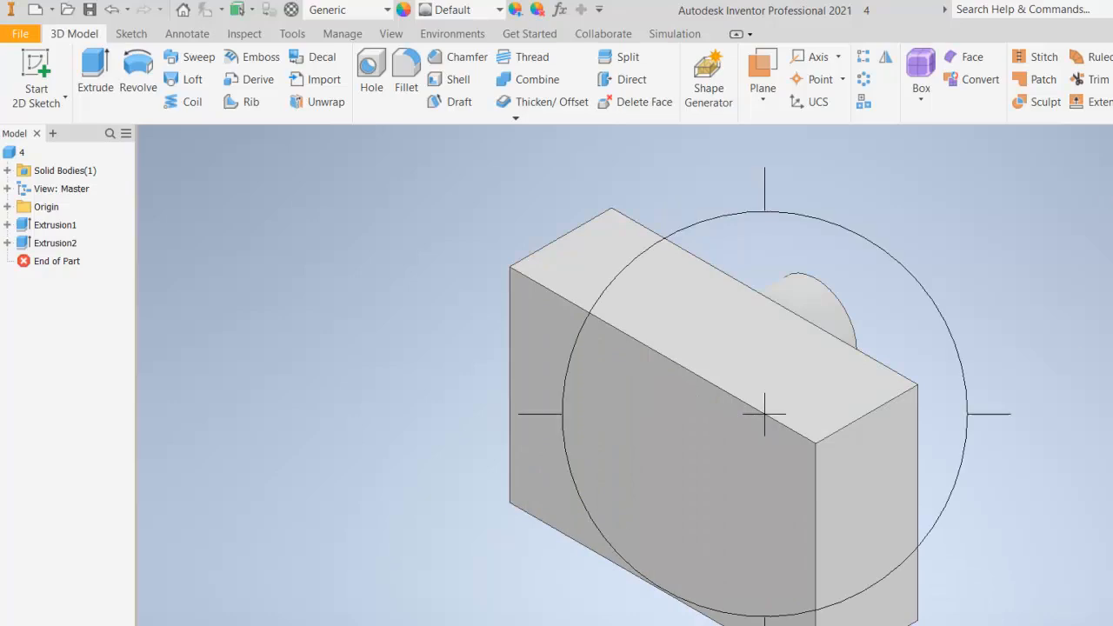
# Step: Inspect part 4 by itself from several angles, including the block's side face and its projecting cylindrical pin
pyautogui.keyDown('shift'); pyautogui.moveTo(914, 415); pyautogui.dragTo(747, 522, button='middle'); pyautogui.keyUp('shift')
pyautogui.keyDown('shift'); pyautogui.moveTo(838, 515); pyautogui.dragTo(679, 494, button='middle'); pyautogui.keyUp('shift')
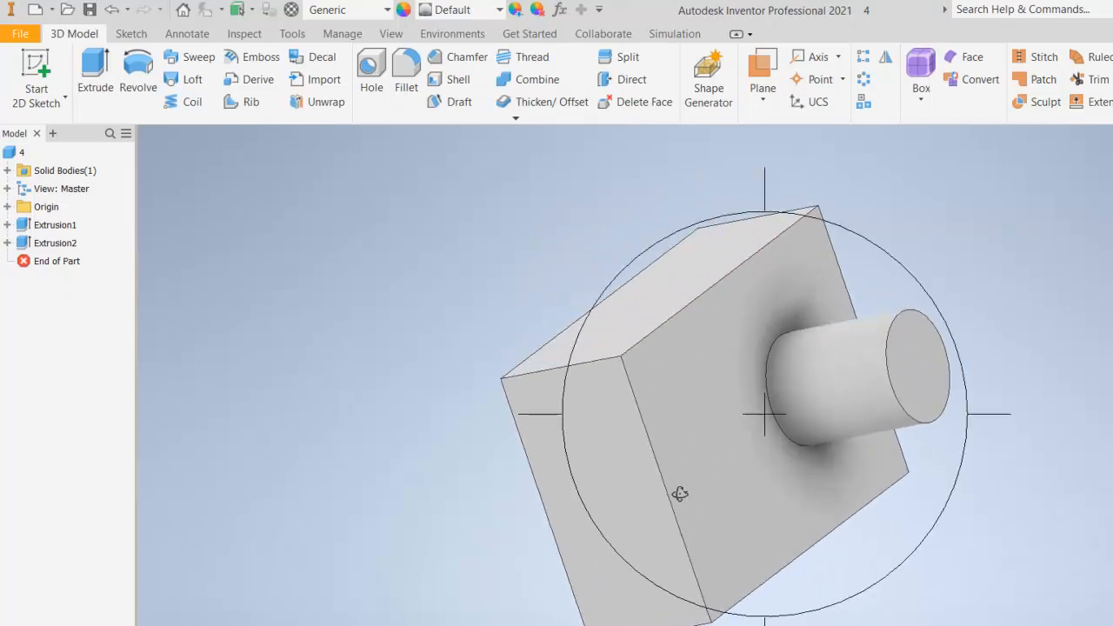
pyautogui.scroll(2, 680, 494)
pyautogui.scroll(-3, 708, 567)
pyautogui.rightClick(709, 456)
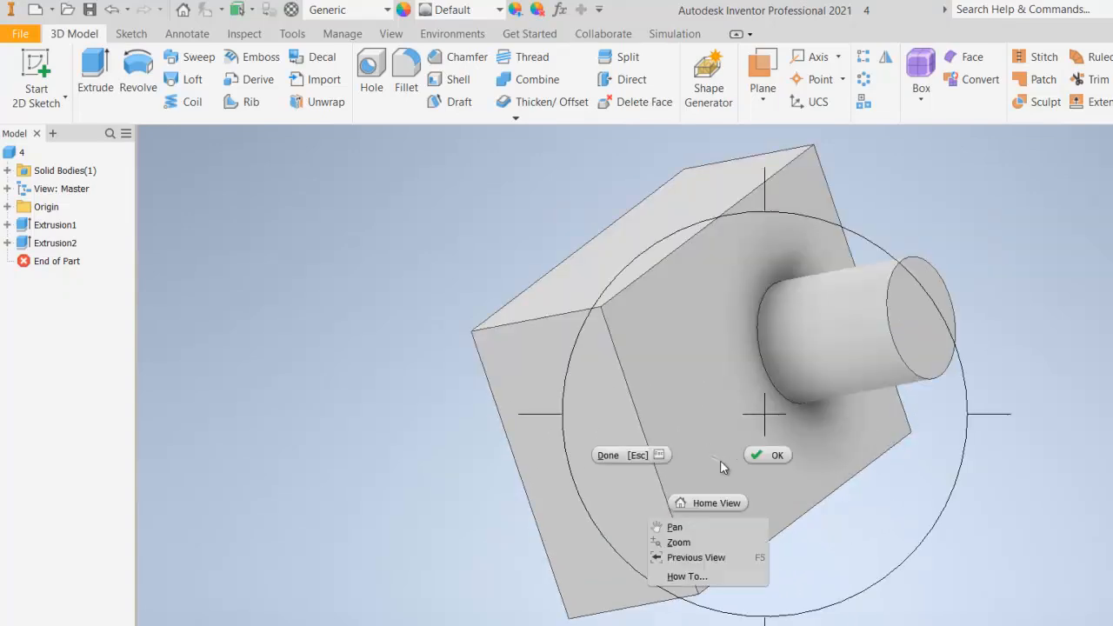
pyautogui.click(766, 454)
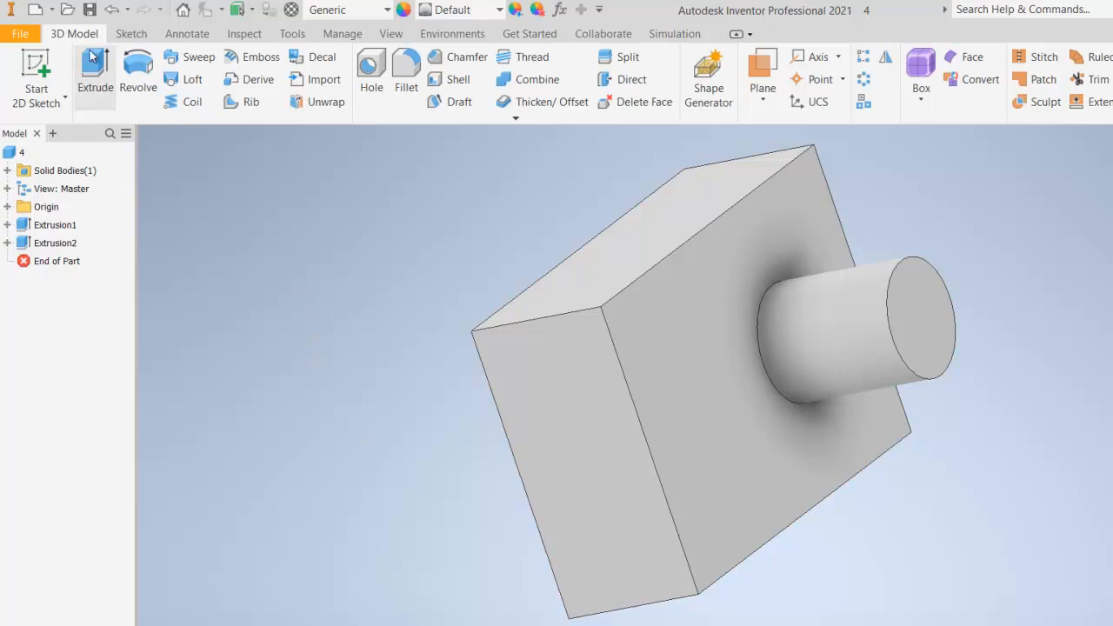
# Step: Create a new assembly from the metric Standard (mm).iam template and place a single instance of part 1 in it
pyautogui.click(35, 16)
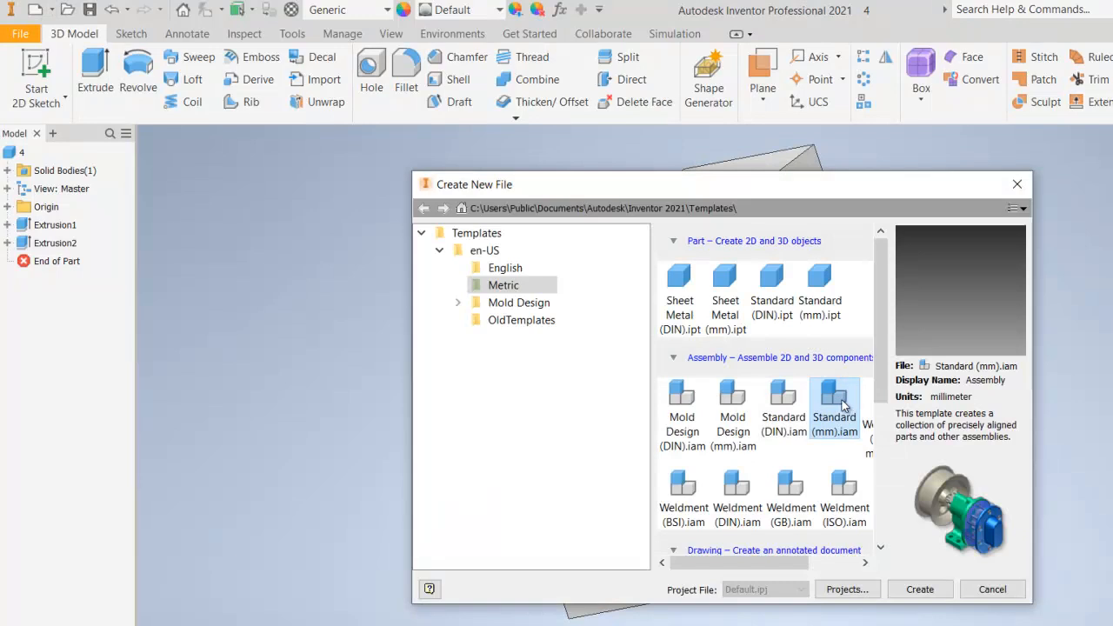
pyautogui.click(917, 589)
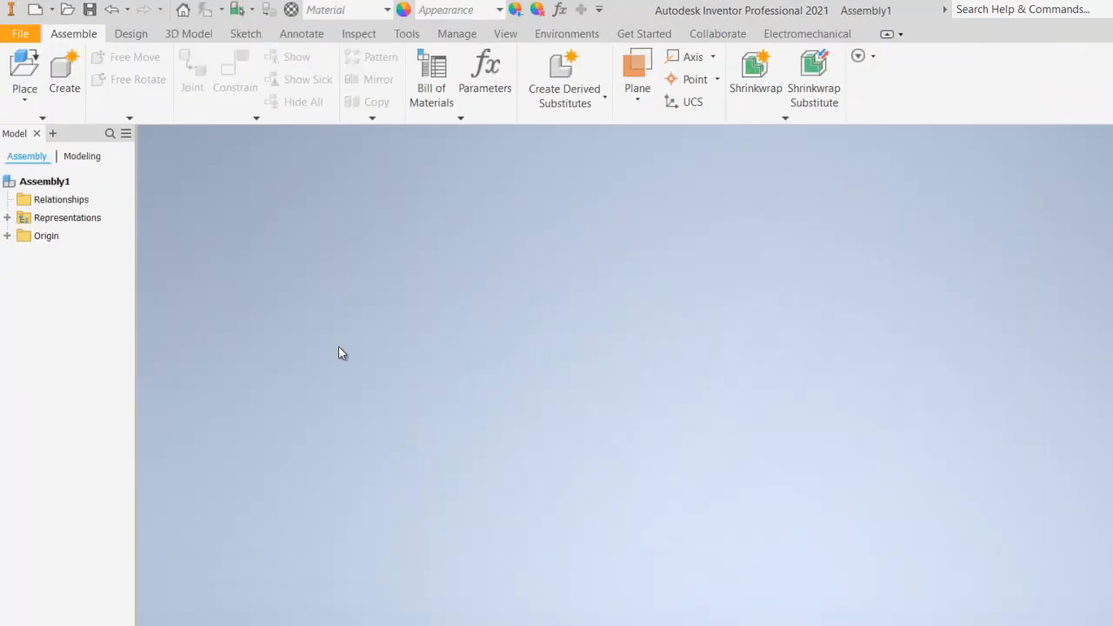
pyautogui.click(26, 100)
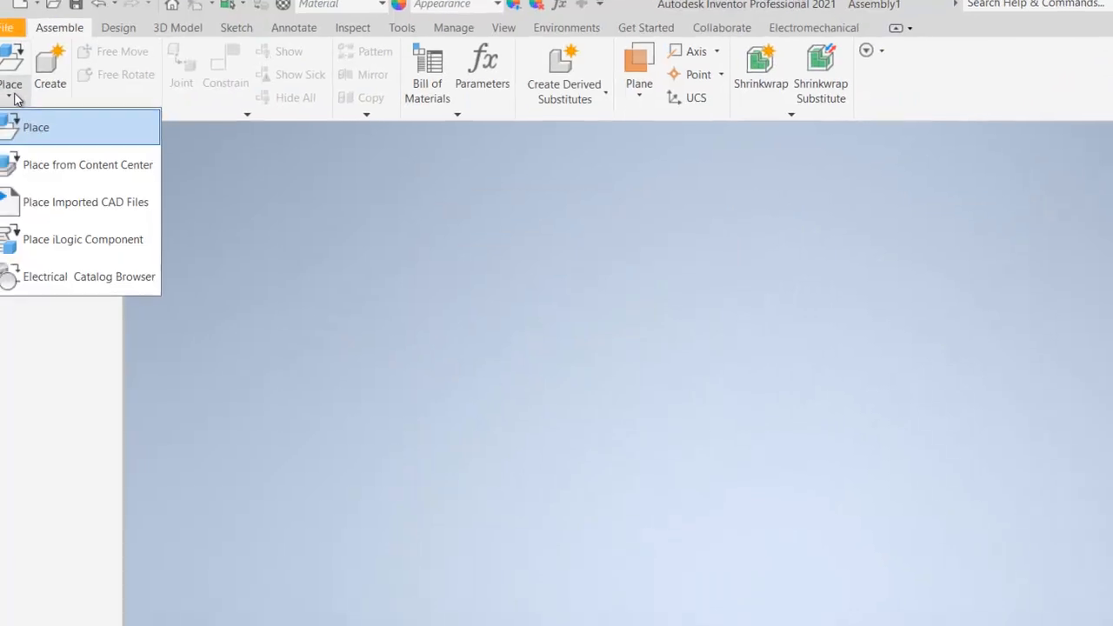
pyautogui.click(39, 127)
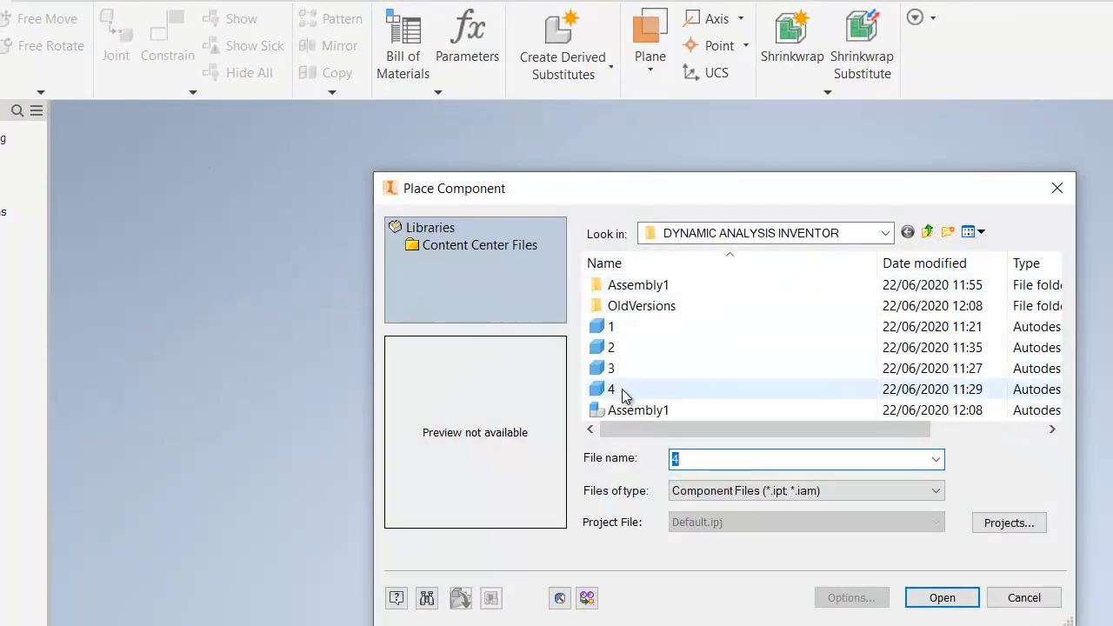
pyautogui.click(600, 335)
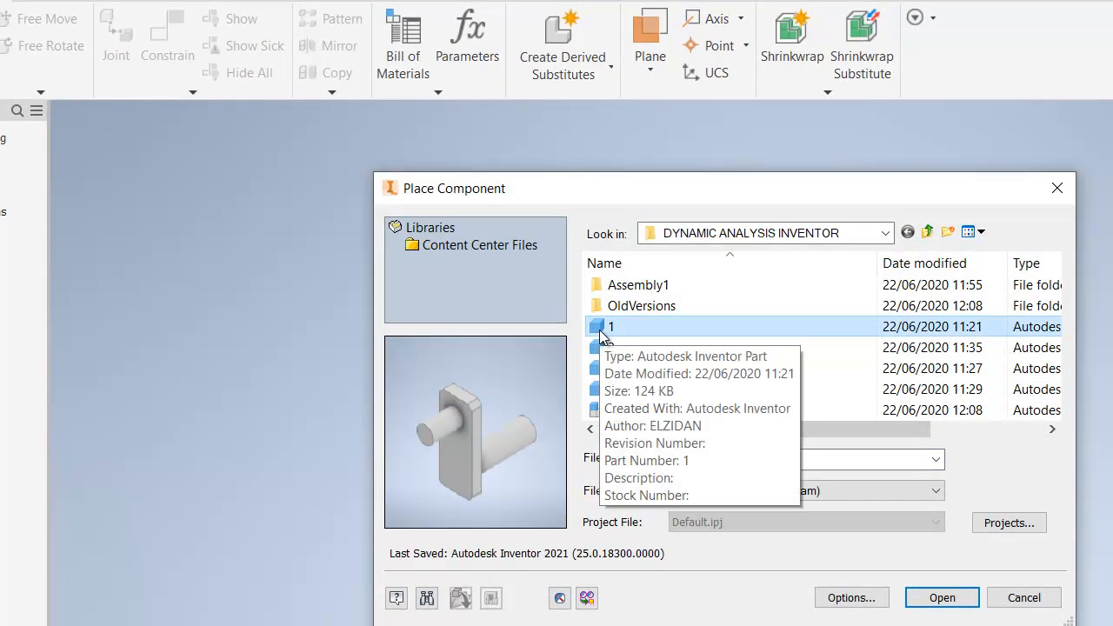
pyautogui.click(607, 347)
pyautogui.click(609, 329)
pyautogui.keyDown('ctrl'); pyautogui.click(611, 349); pyautogui.keyUp('ctrl')
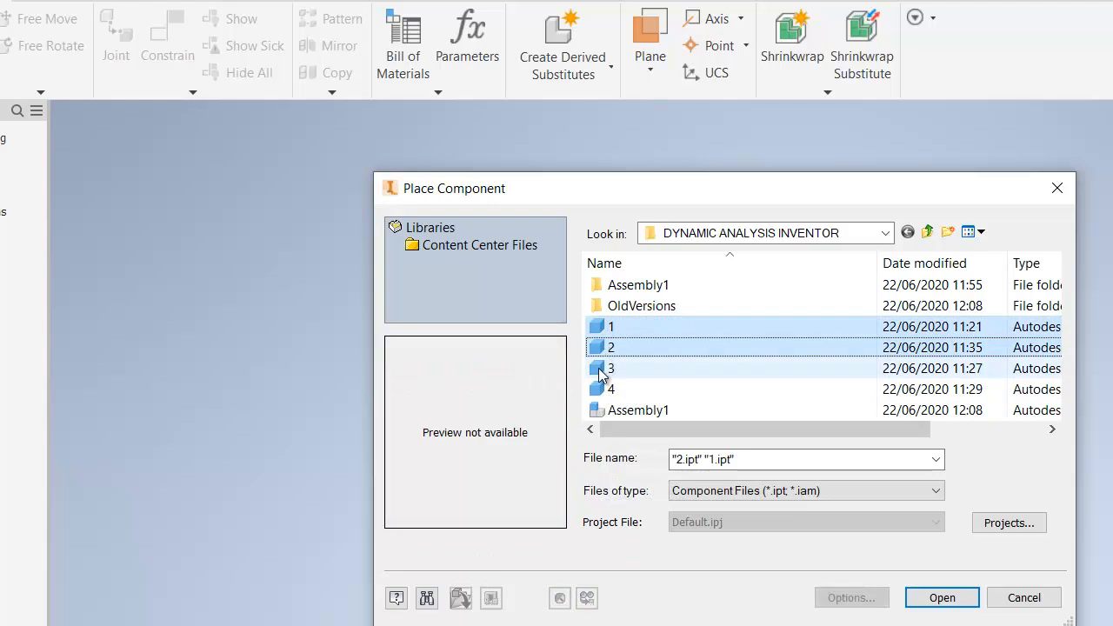
pyautogui.click(613, 330)
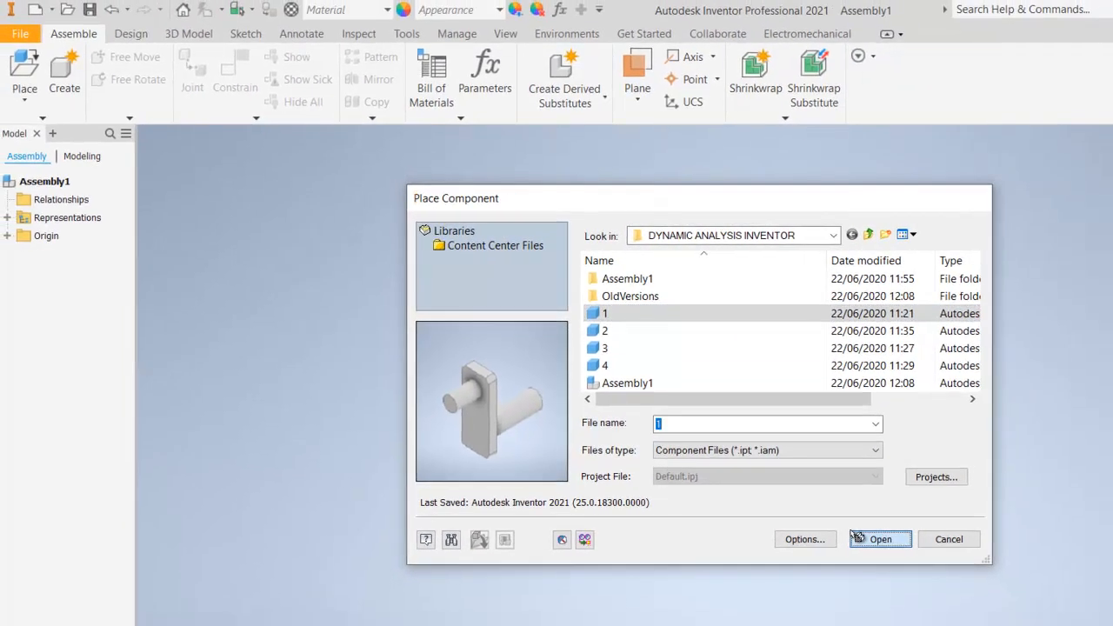
pyautogui.click(879, 539)
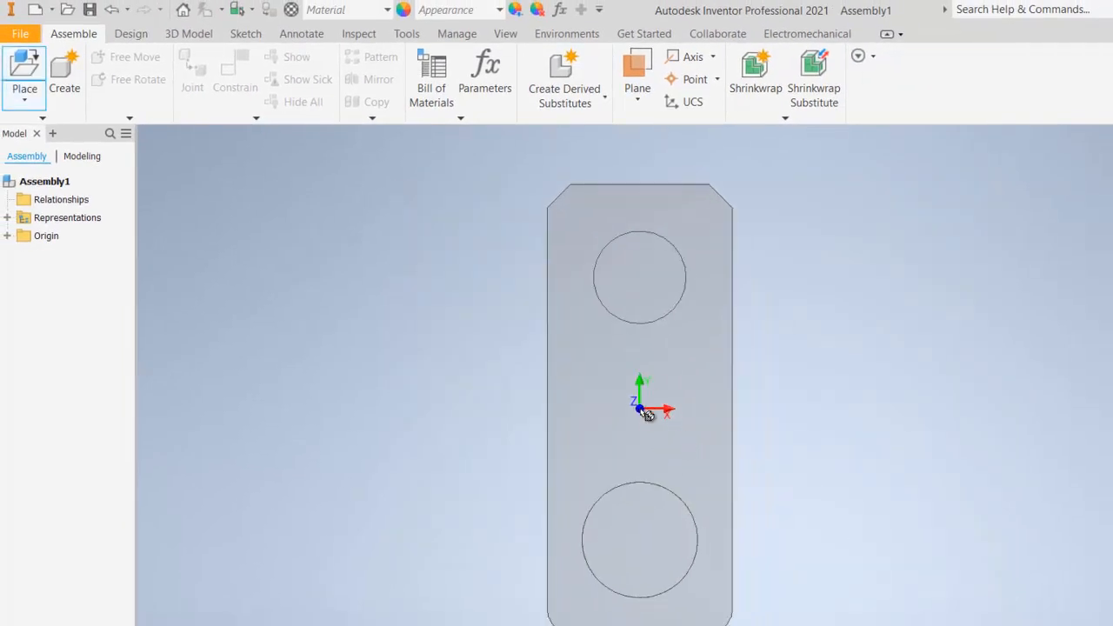
pyautogui.click(647, 414)
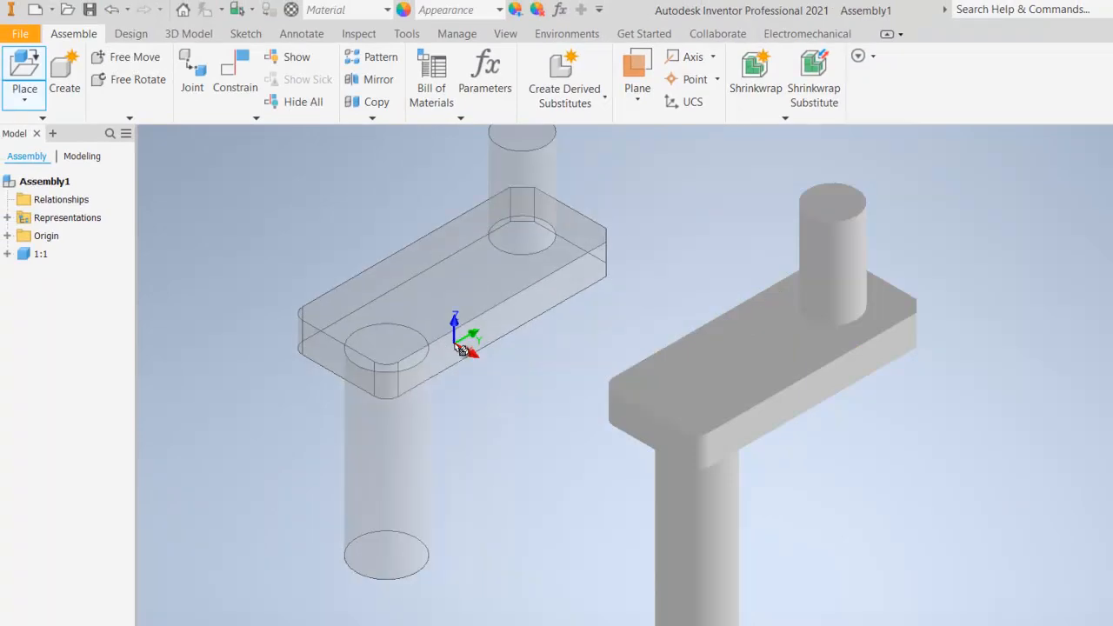
pyautogui.press('Escape')
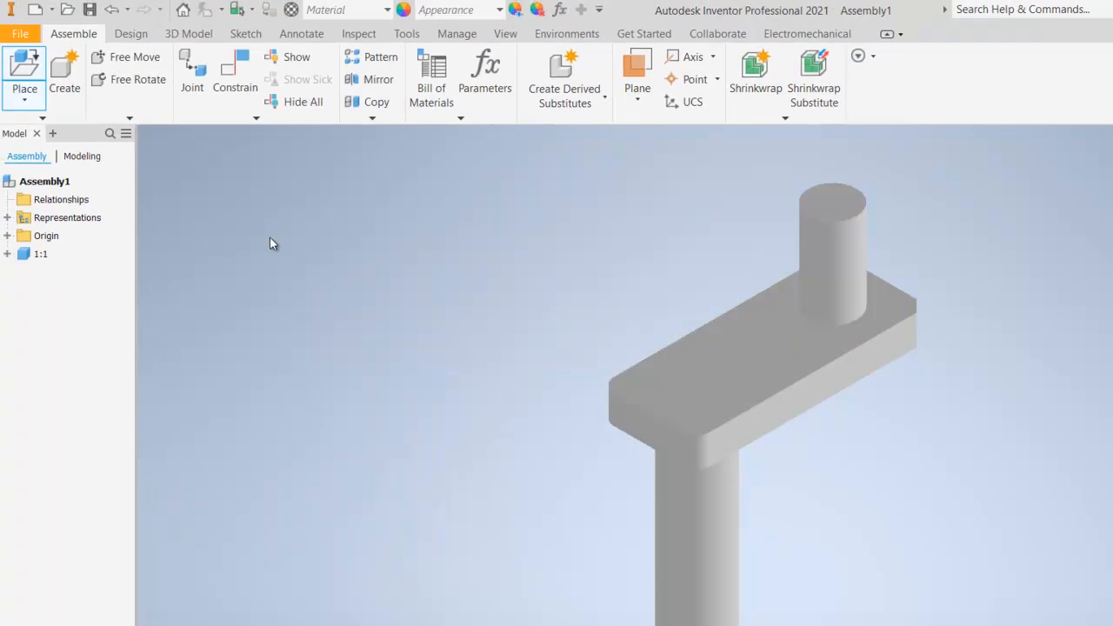
# Step: Place one instance of part 2, the base with the upright support, in the assembly next to the crank
pyautogui.click(24, 96)
pyautogui.click(30, 129)
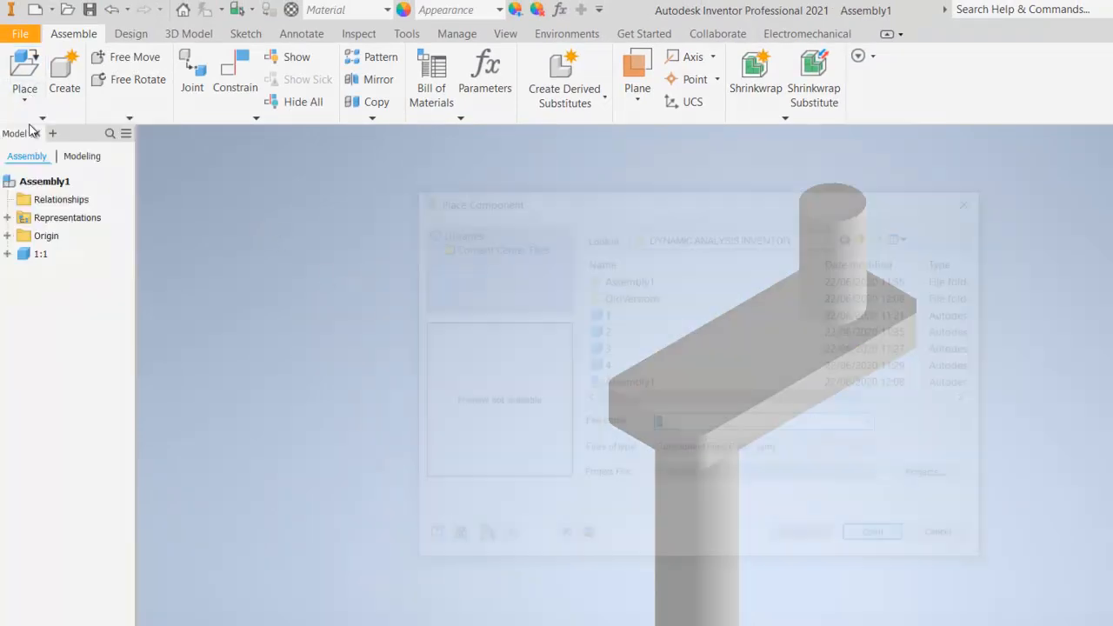
pyautogui.click(619, 315)
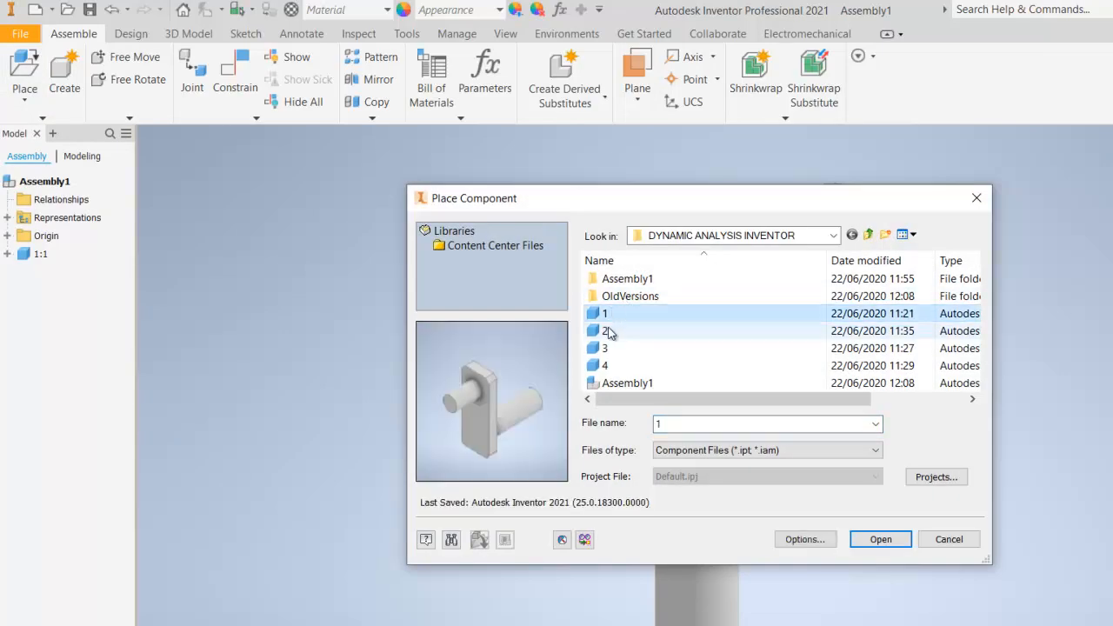
pyautogui.click(619, 330)
pyautogui.click(874, 543)
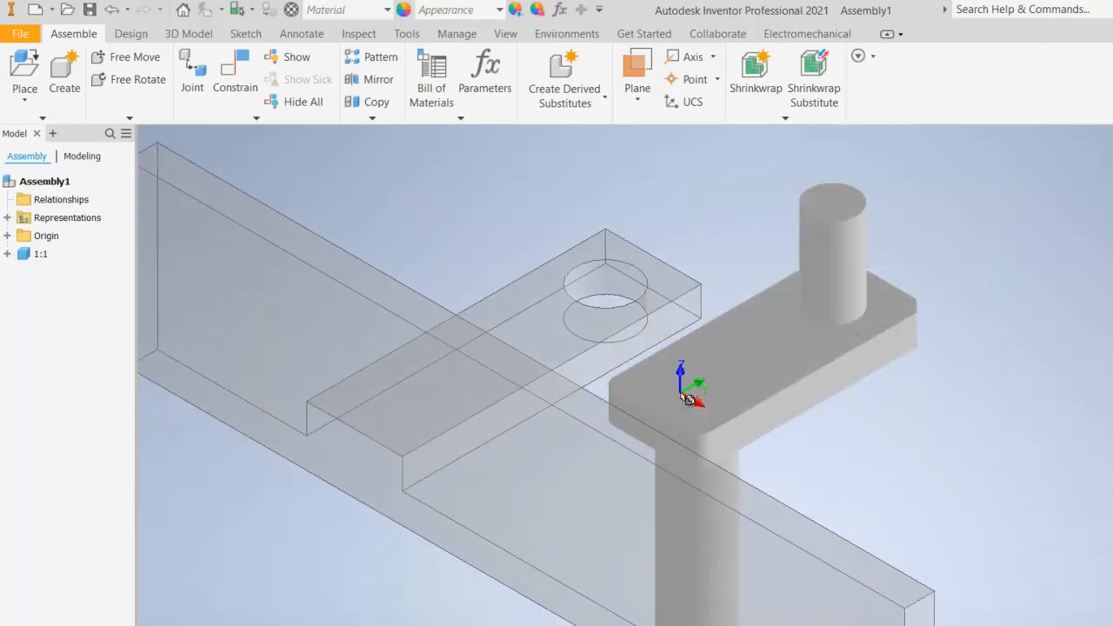
pyautogui.click(682, 393)
pyautogui.press('Escape')
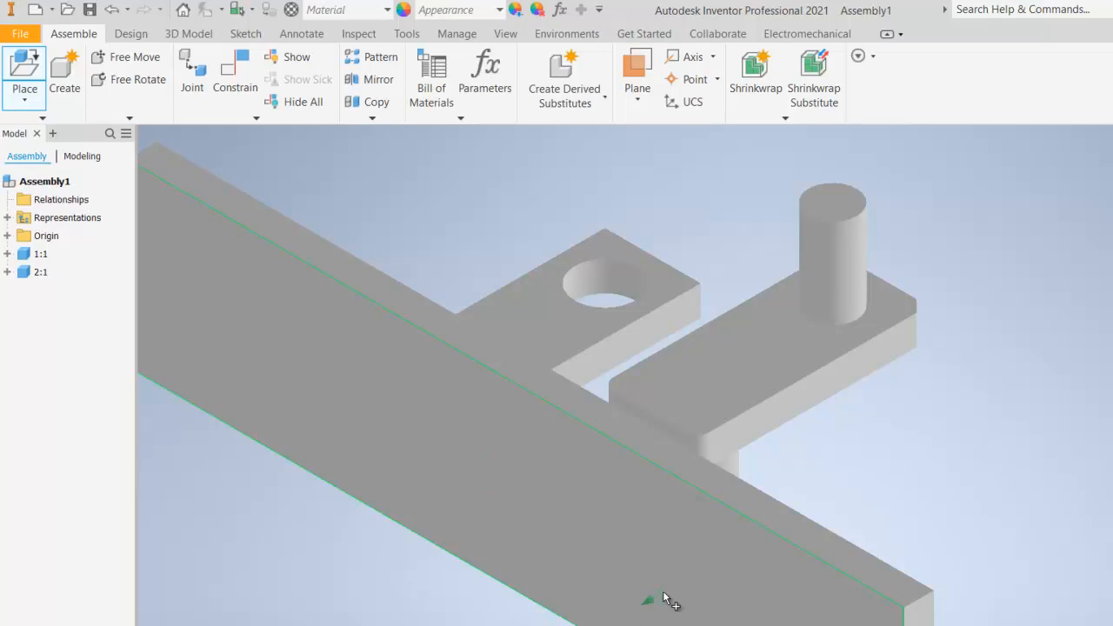
pyautogui.press('Escape')
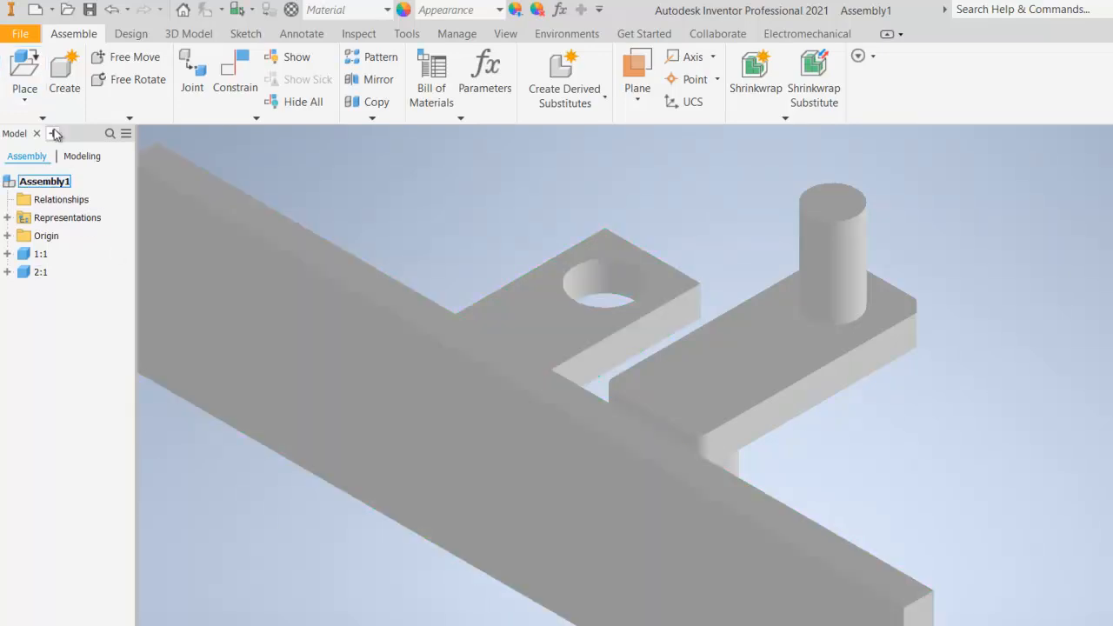
# Step: Place one instance of part 3, the two-hole link, in the assembly on the crank's far side
pyautogui.click(24, 73)
pyautogui.click(627, 348)
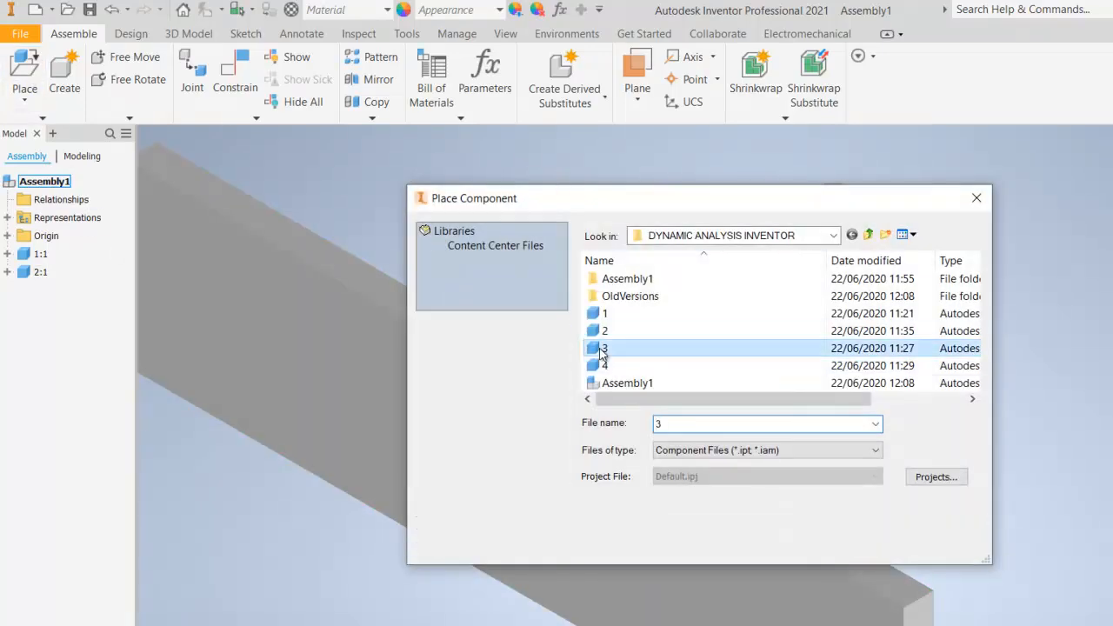
pyautogui.click(877, 544)
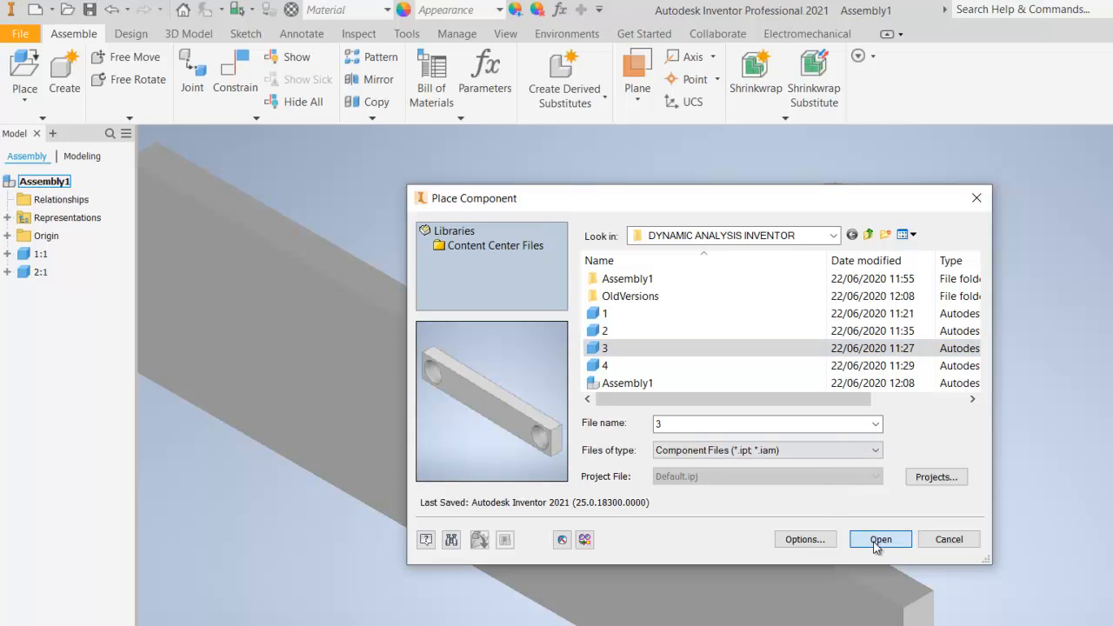
pyautogui.click(1013, 383)
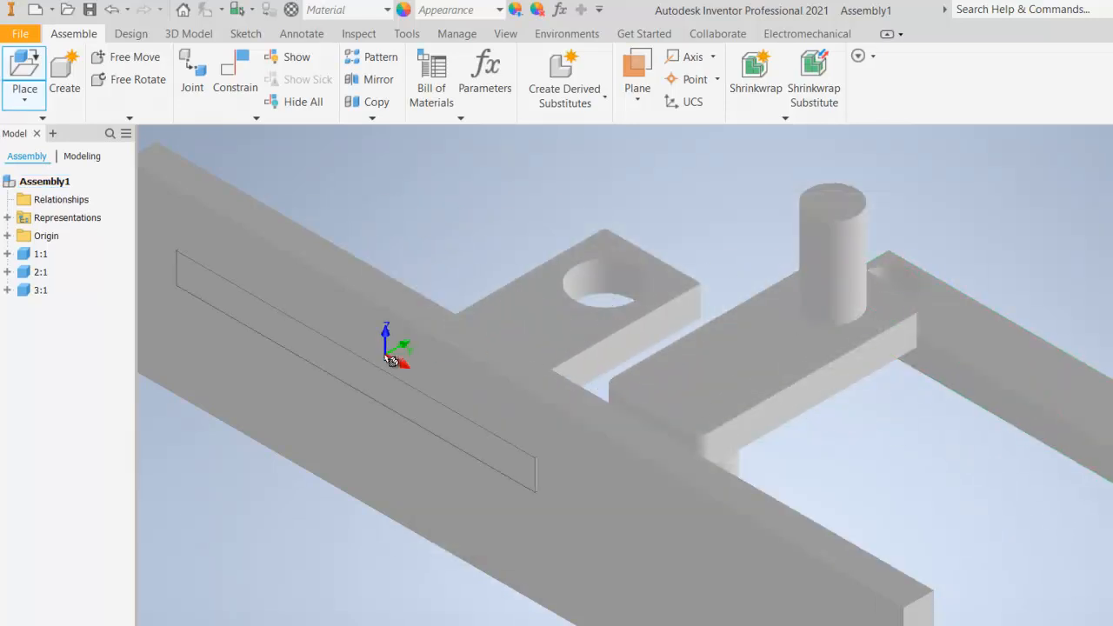
pyautogui.press('Escape')
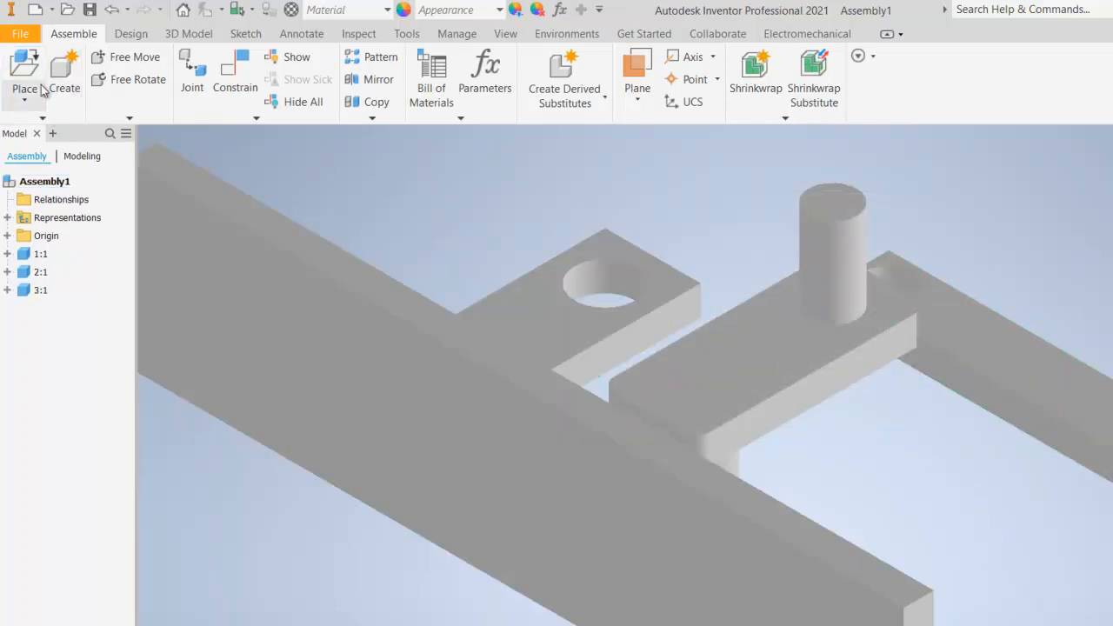
# Step: Place one instance of part 4, the block with the projecting pin, in the assembly in front of the base plate
pyautogui.click(26, 69)
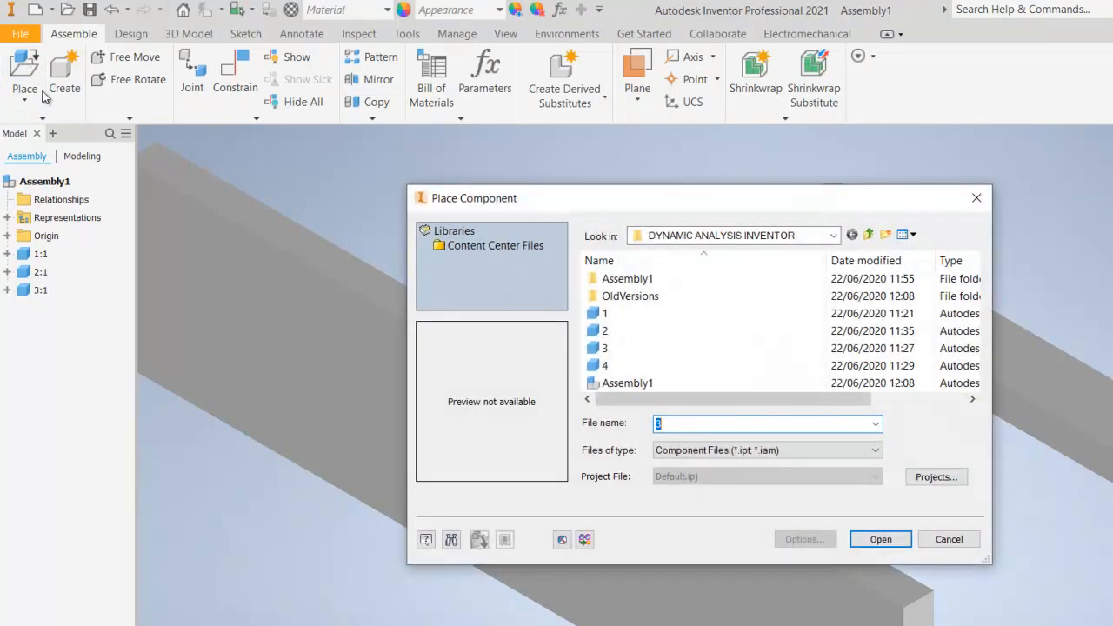
pyautogui.click(592, 367)
pyautogui.click(878, 539)
pyautogui.scroll(-5, 691, 532)
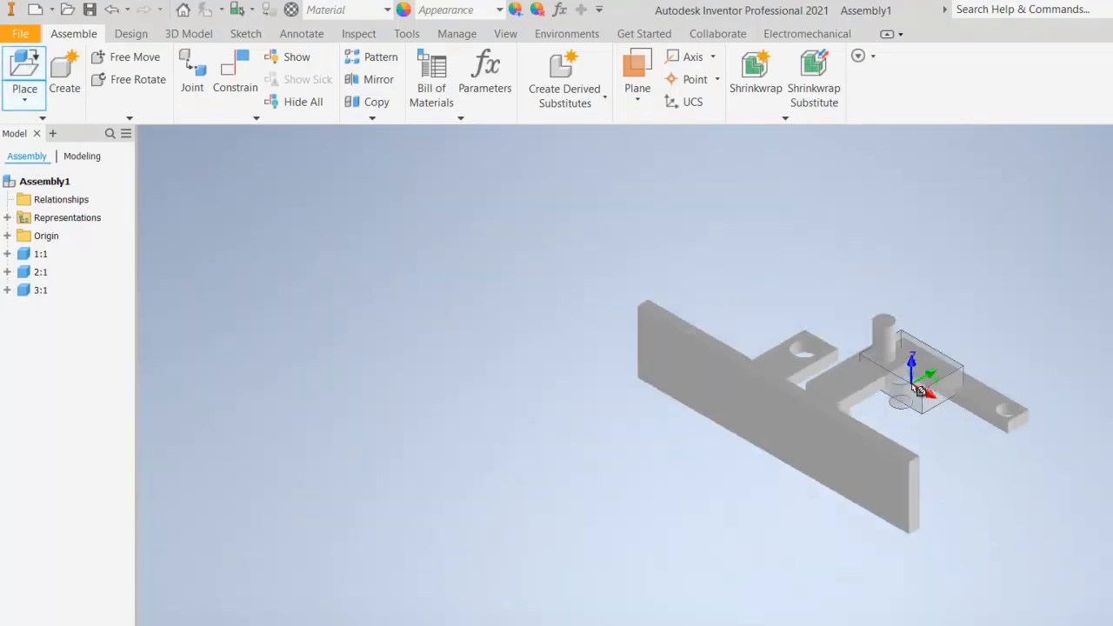
pyautogui.click(691, 533)
pyautogui.press('Escape')
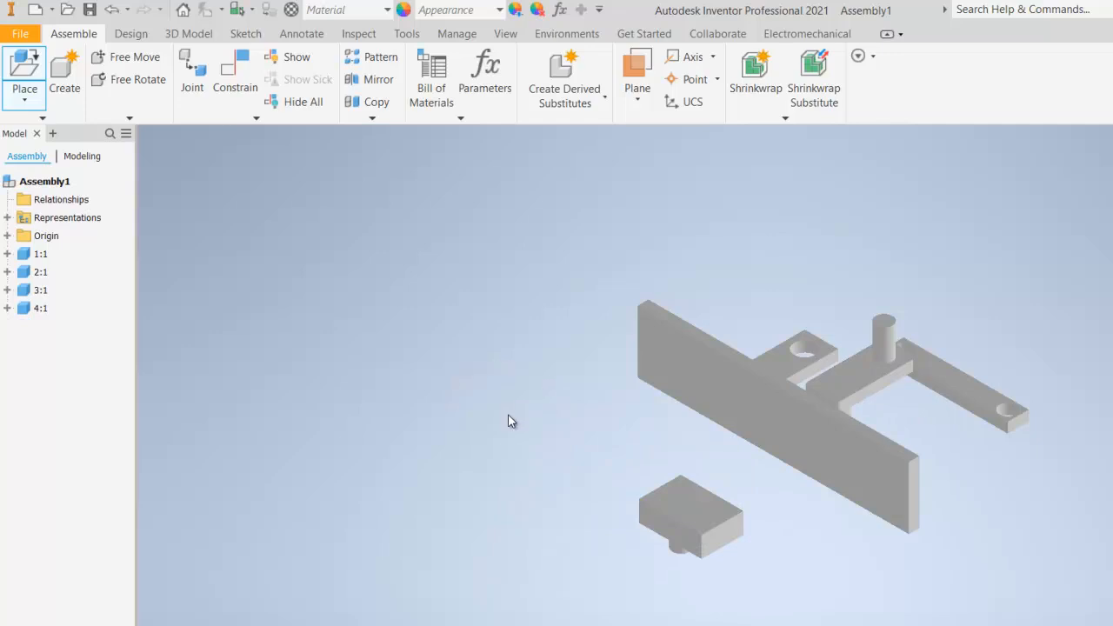
# Step: Ground part 2, the base with the upright support, so it stays fixed in the assembly
pyautogui.scroll(-3, 790, 462)
pyautogui.scroll(4, 800, 487)
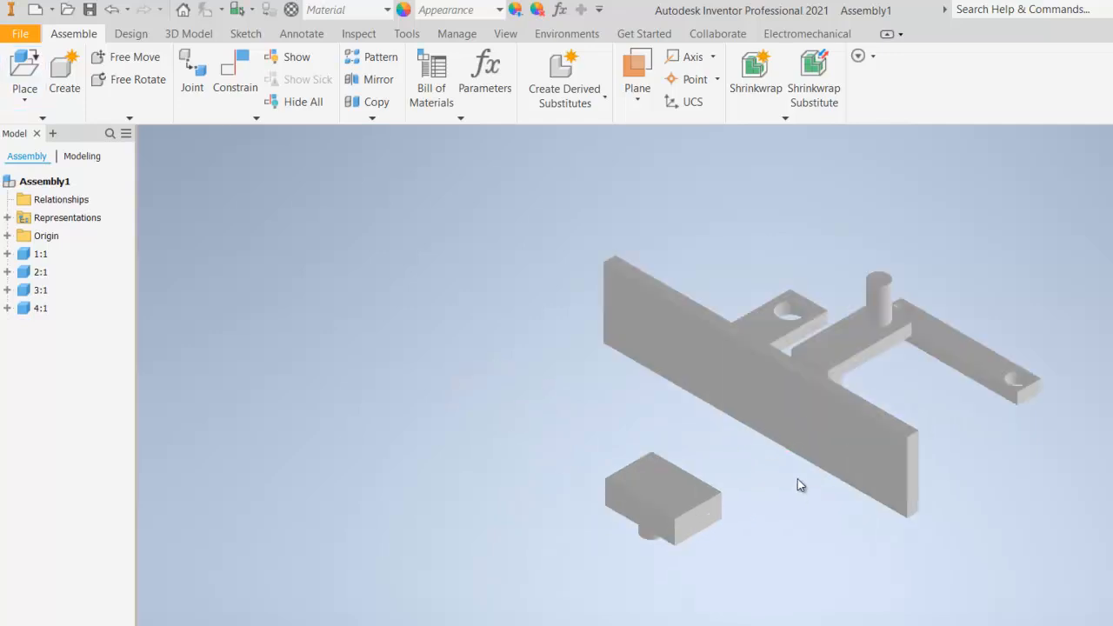
pyautogui.keyDown('shift'); pyautogui.moveTo(770, 409); pyautogui.dragTo(813, 418, button='middle'); pyautogui.keyUp('shift')
pyautogui.scroll(2, 713, 447)
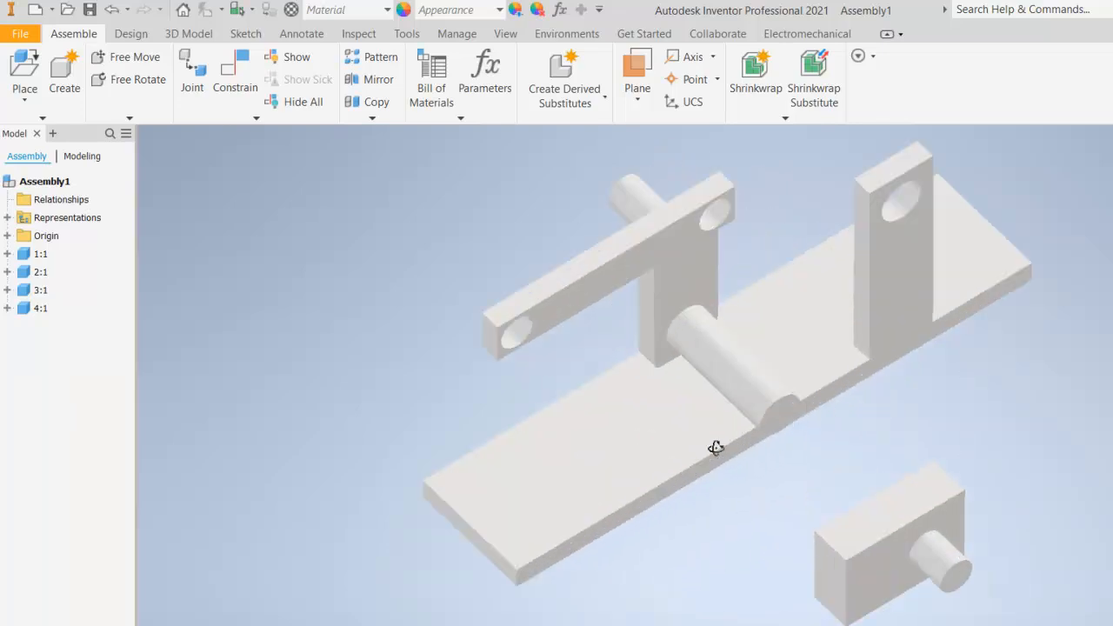
pyautogui.rightClick(713, 447)
pyautogui.click(774, 448)
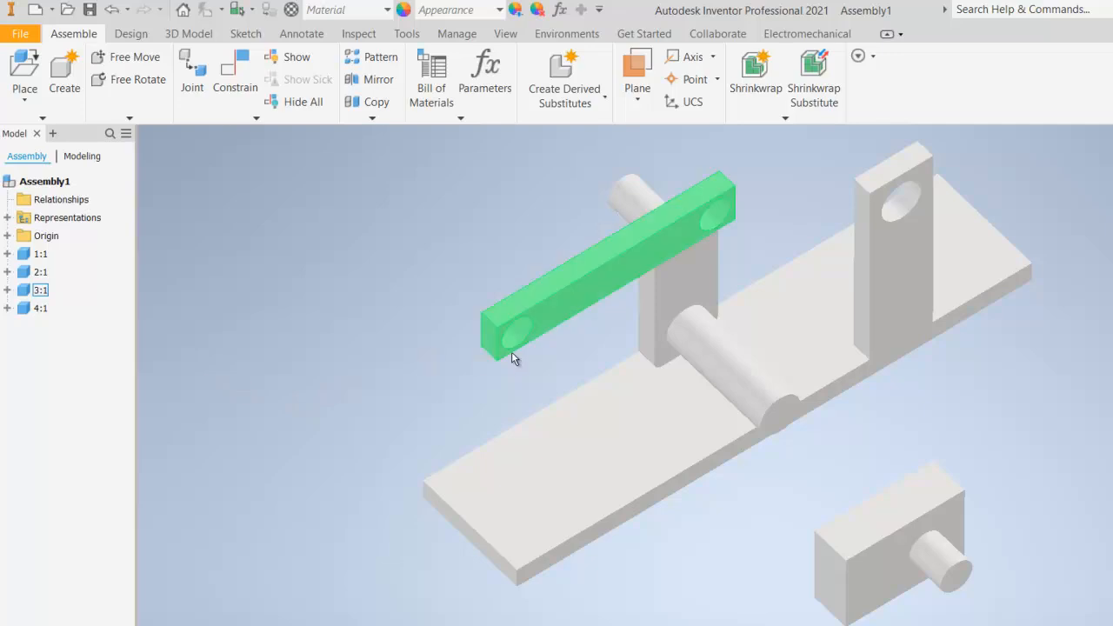
pyautogui.click(647, 483)
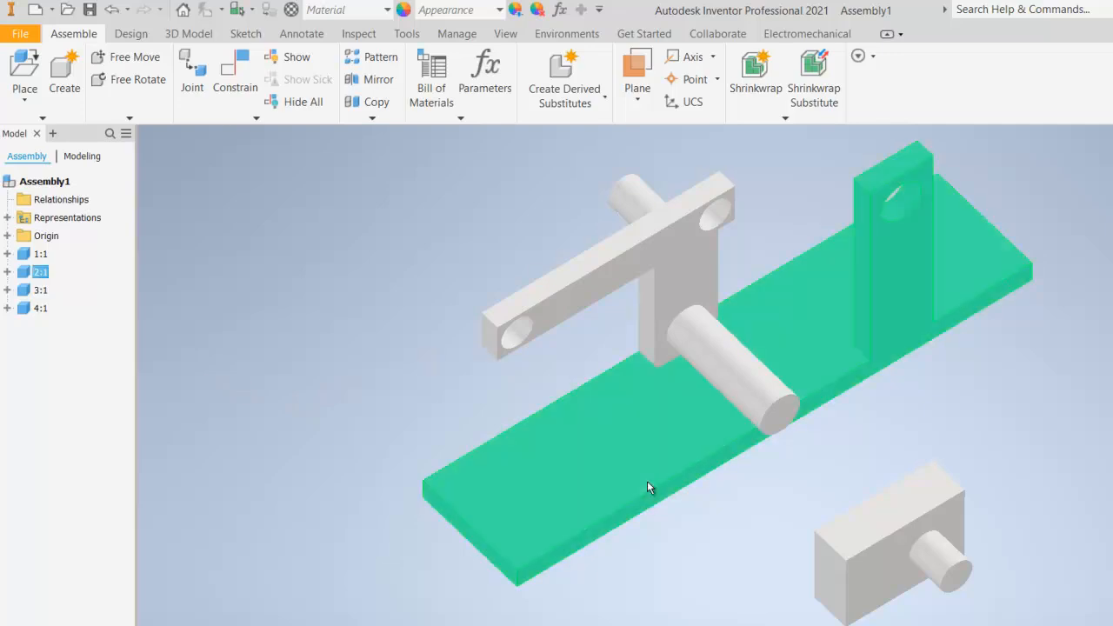
pyautogui.rightClick(40, 274)
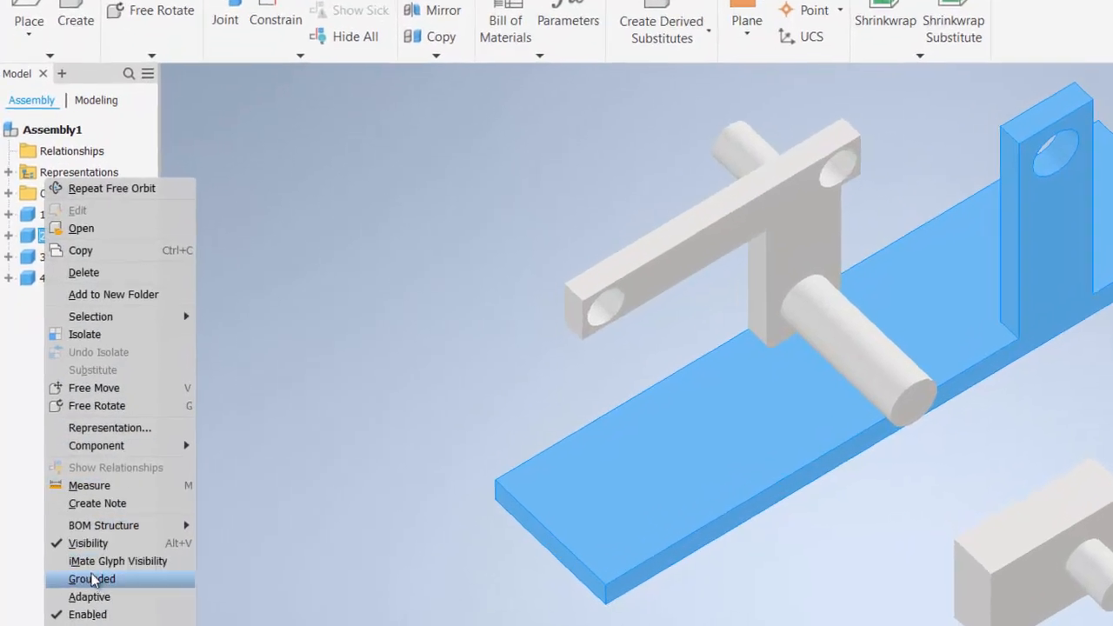
pyautogui.click(78, 564)
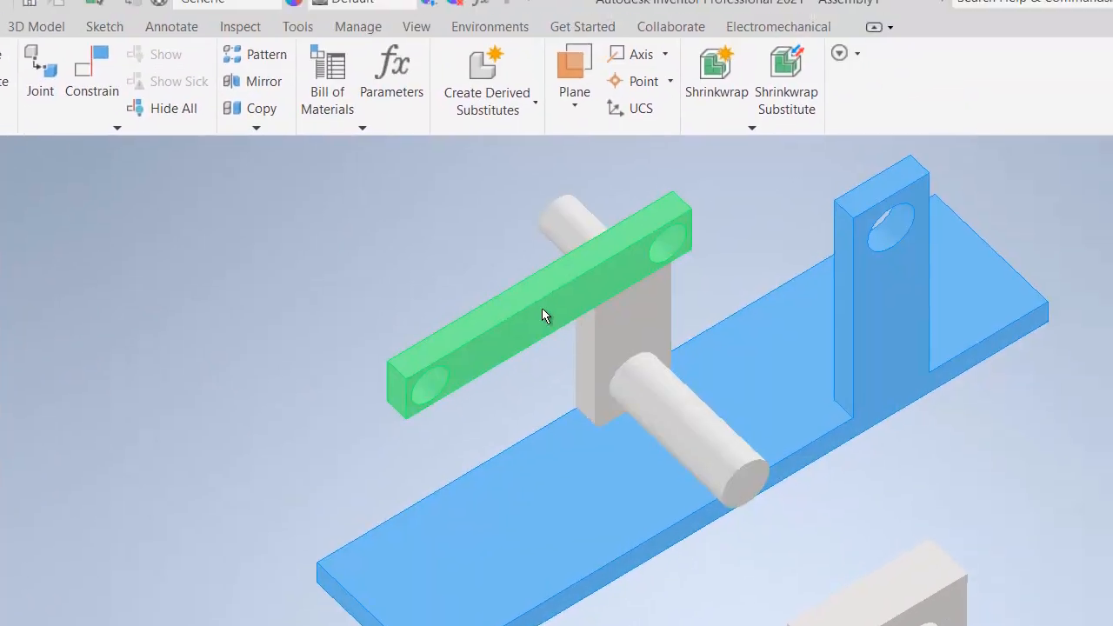
# Step: Spread the loose parts apart, moving the two-hole link and block beyond the base plate and the crank closer to the upright
pyautogui.moveTo(718, 241); pyautogui.dragTo(597, 316)
pyautogui.click(794, 283)
pyautogui.moveTo(589, 378); pyautogui.dragTo(676, 475)
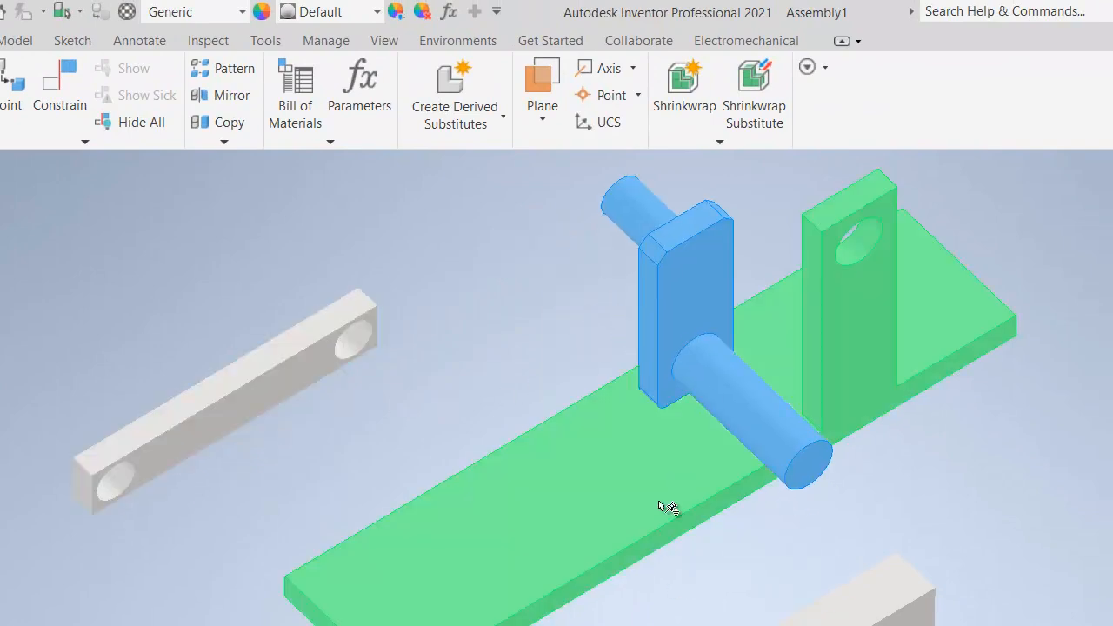
pyautogui.click(634, 517)
pyautogui.moveTo(822, 608); pyautogui.dragTo(460, 303)
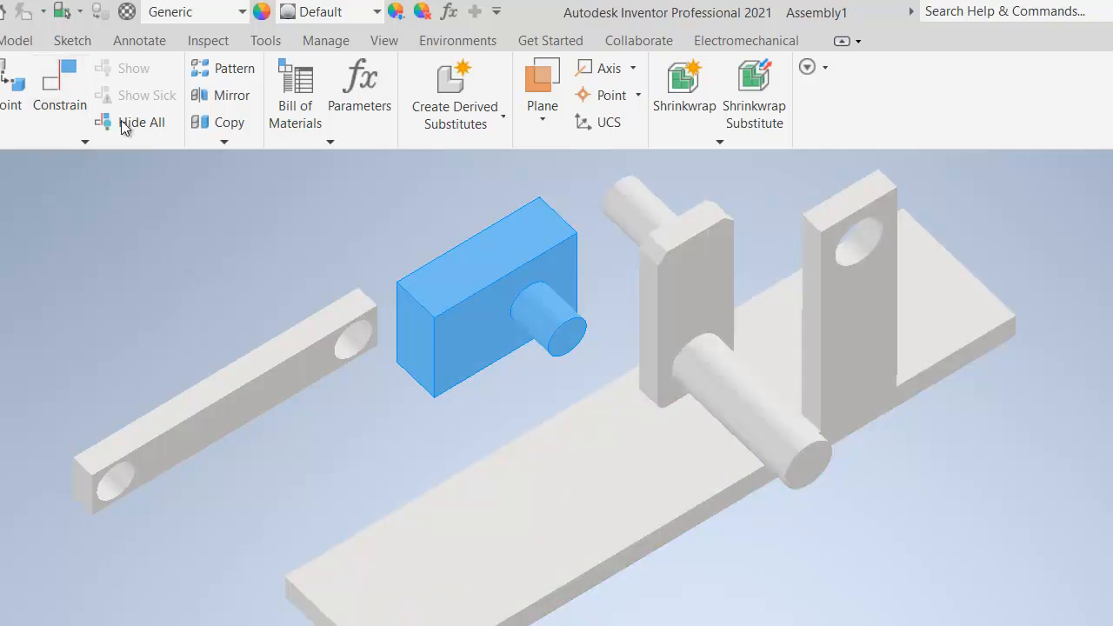
# Step: Mate the axis of the crank's long shaft to the upright's hole with 0 mm offset, and swing the crank to test it
pyautogui.click(68, 90)
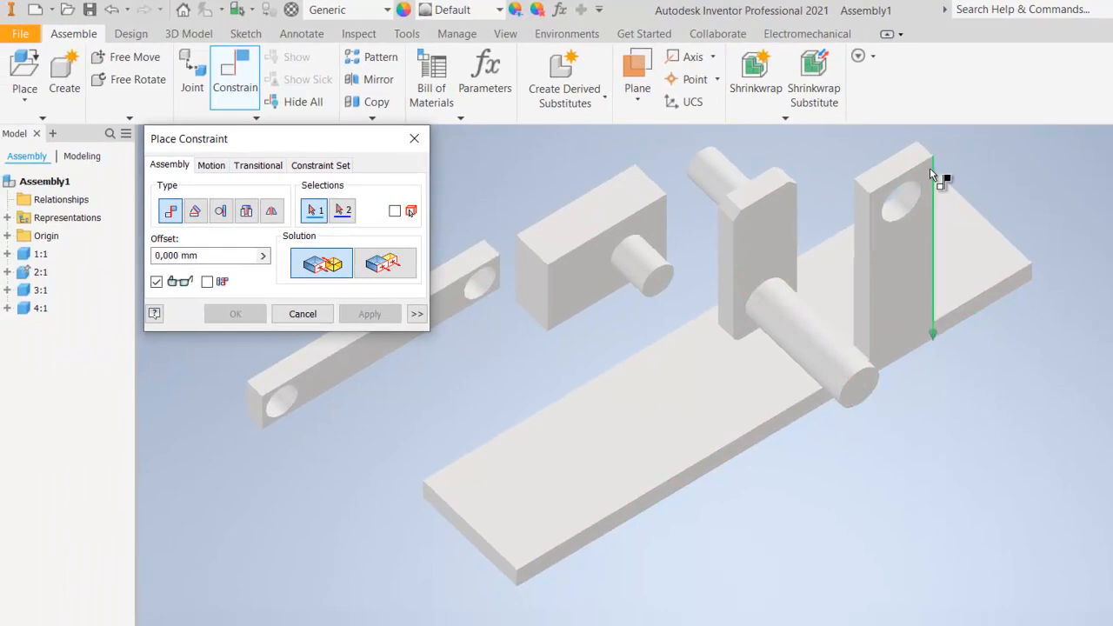
pyautogui.click(795, 349)
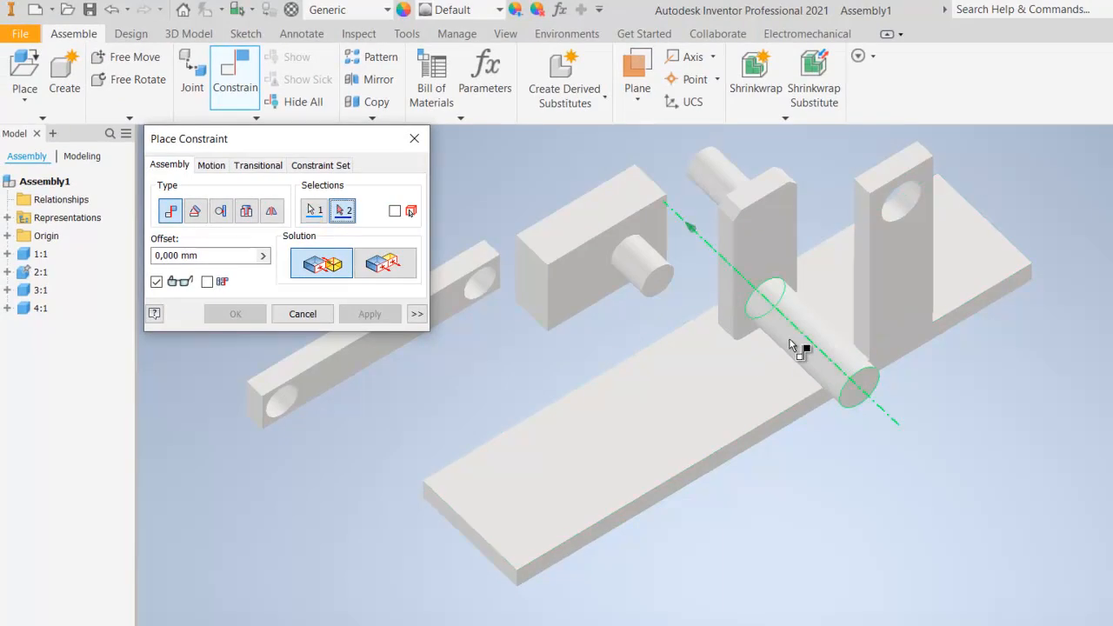
pyautogui.click(915, 202)
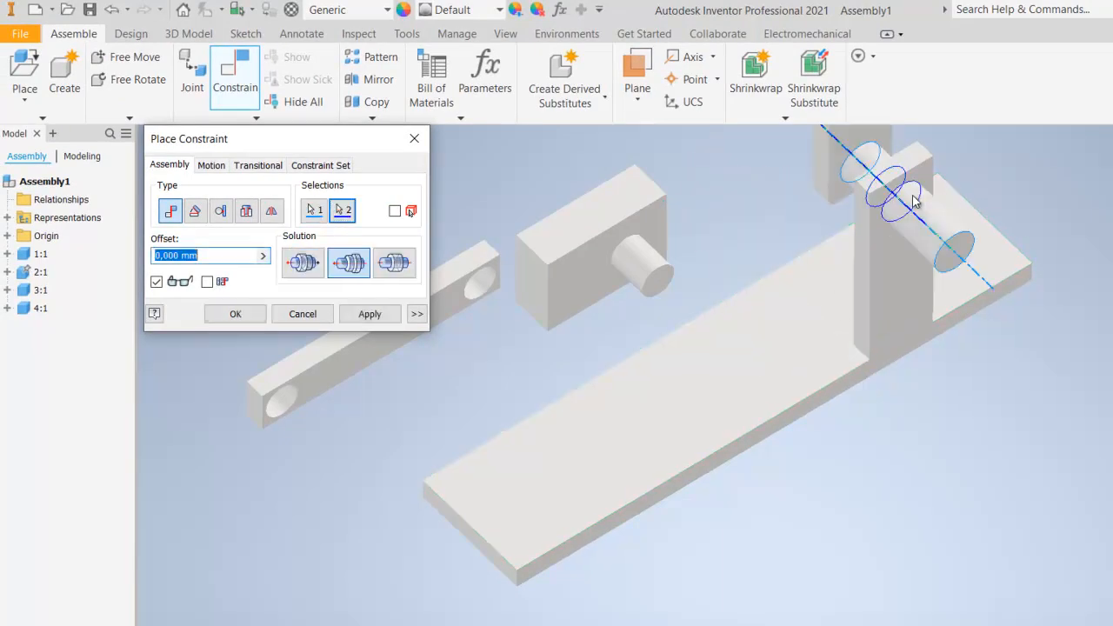
pyautogui.scroll(3, 773, 400)
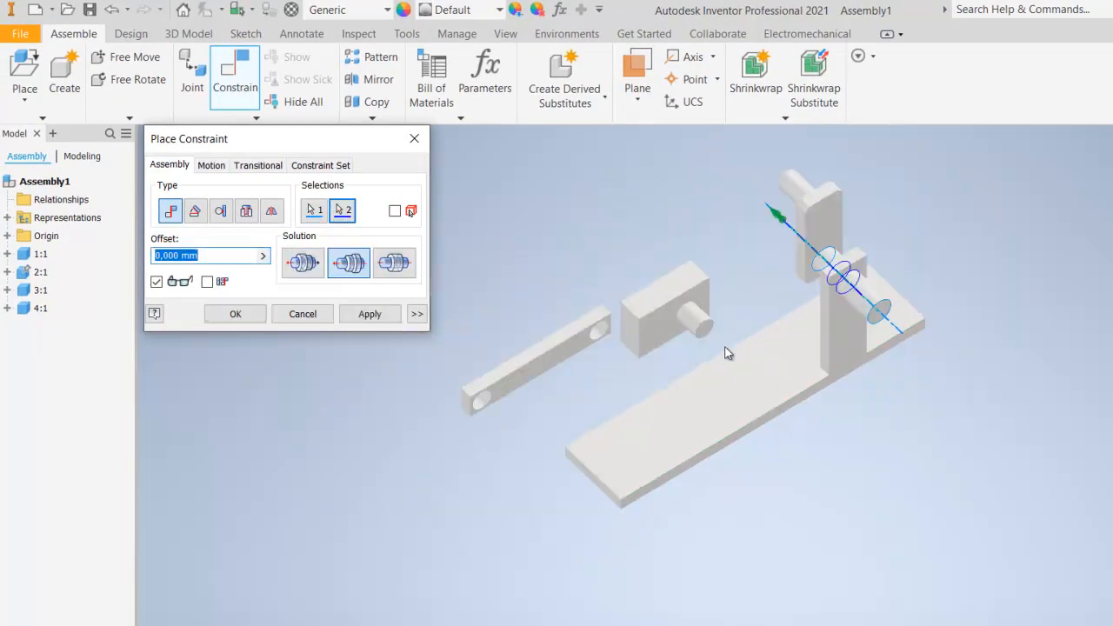
pyautogui.click(241, 318)
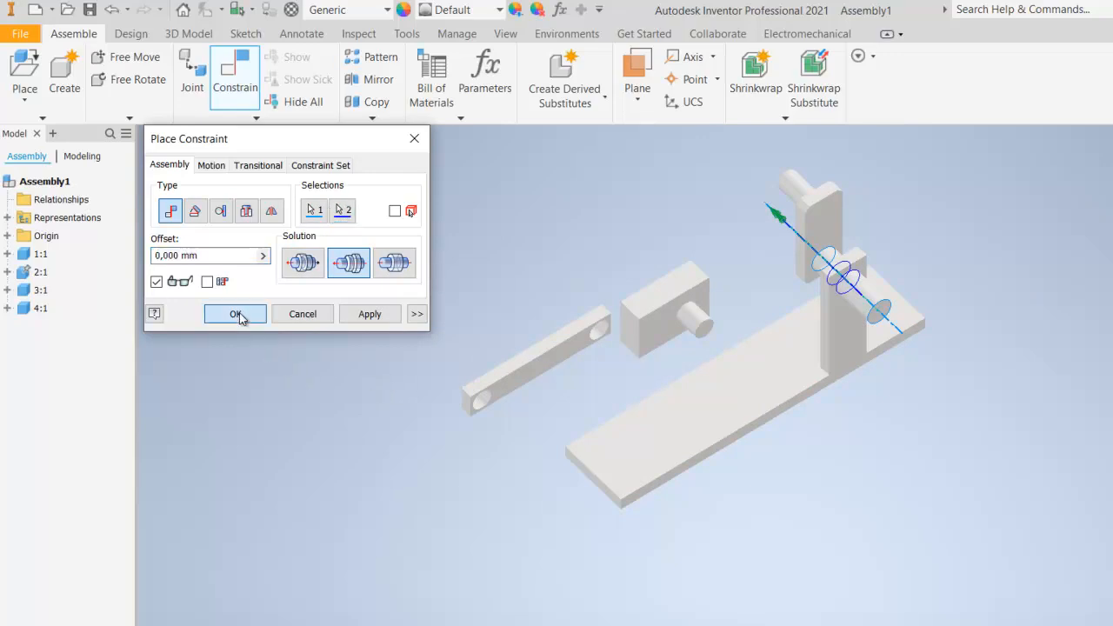
pyautogui.click(365, 315)
pyautogui.click(303, 314)
pyautogui.moveTo(812, 199); pyautogui.dragTo(747, 255)
pyautogui.scroll(-3, 782, 286)
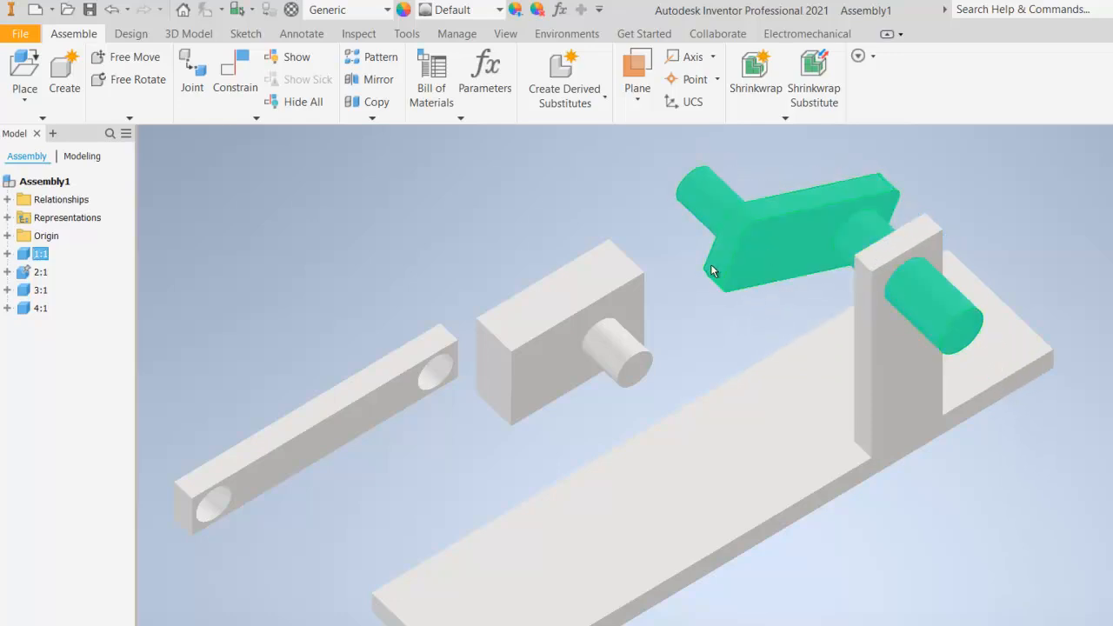
# Step: Mate the crank arm's shaft-side face flush against the facing side of the base's upright with 0 mm offset
pyautogui.click(234, 74)
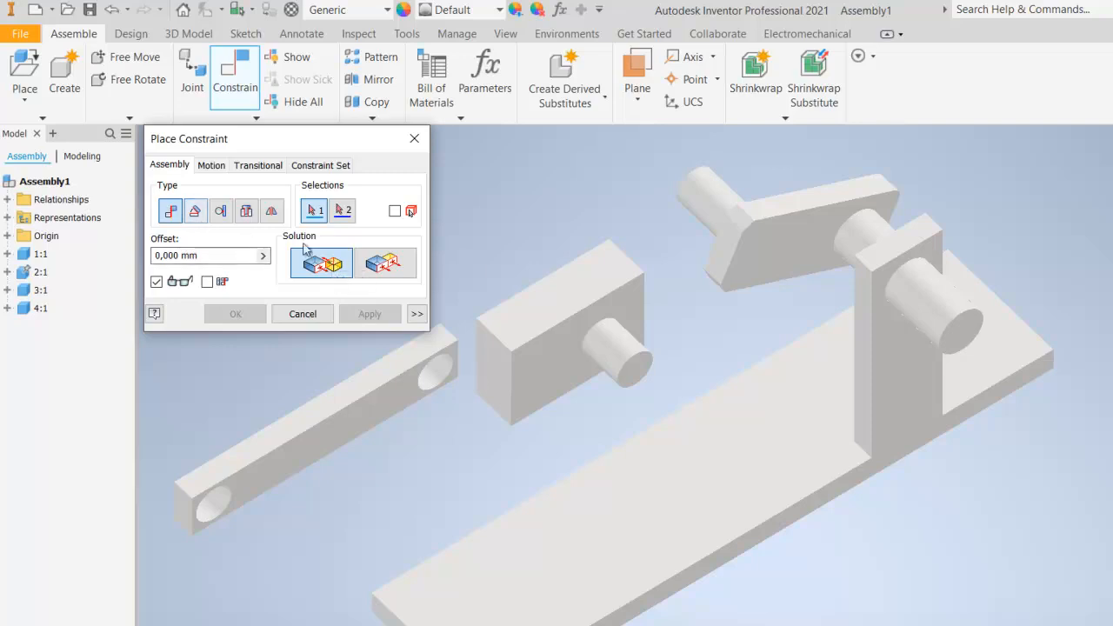
pyautogui.click(781, 252)
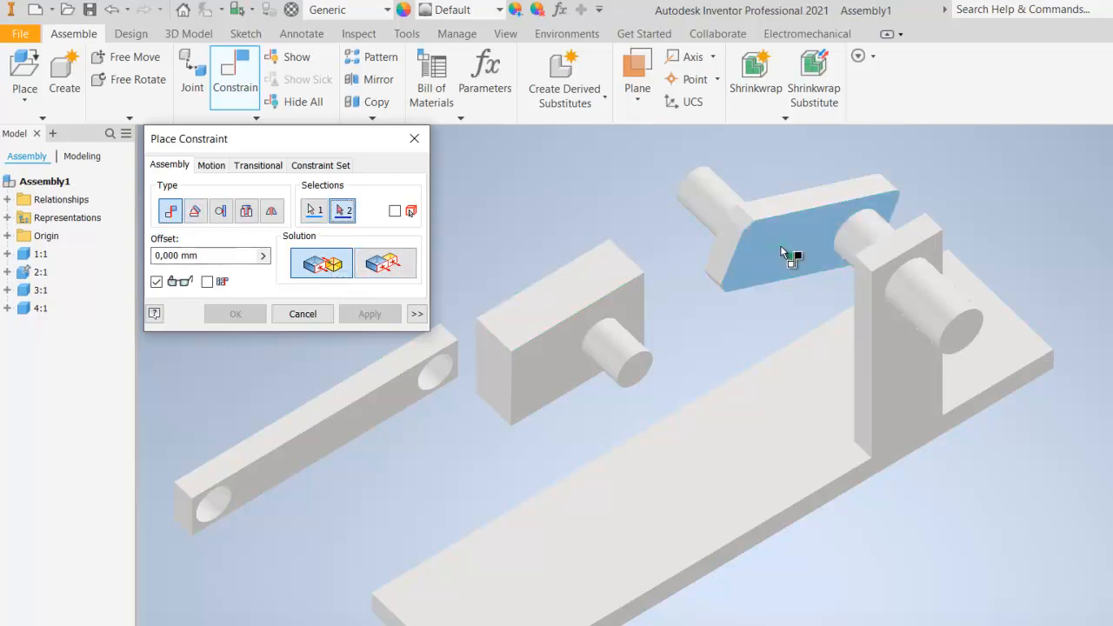
pyautogui.press('F4')
pyautogui.moveTo(882, 455); pyautogui.dragTo(978, 527)
pyautogui.scroll(5, 935, 350)
pyautogui.rightClick(935, 351)
pyautogui.click(992, 350)
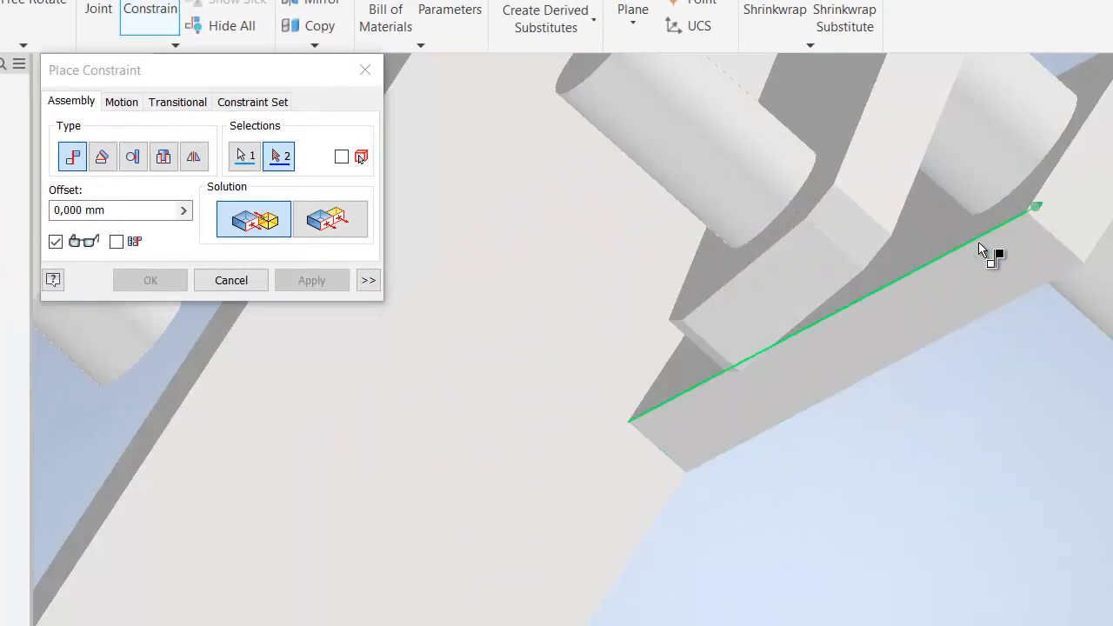
pyautogui.click(936, 218)
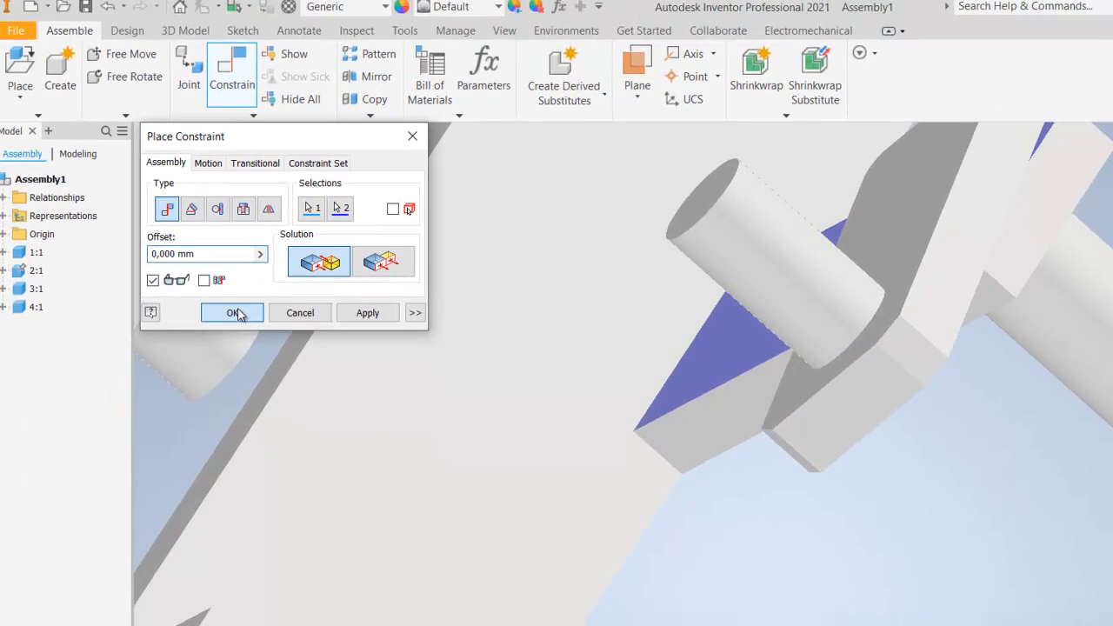
pyautogui.click(184, 288)
pyautogui.scroll(-3, 290, 395)
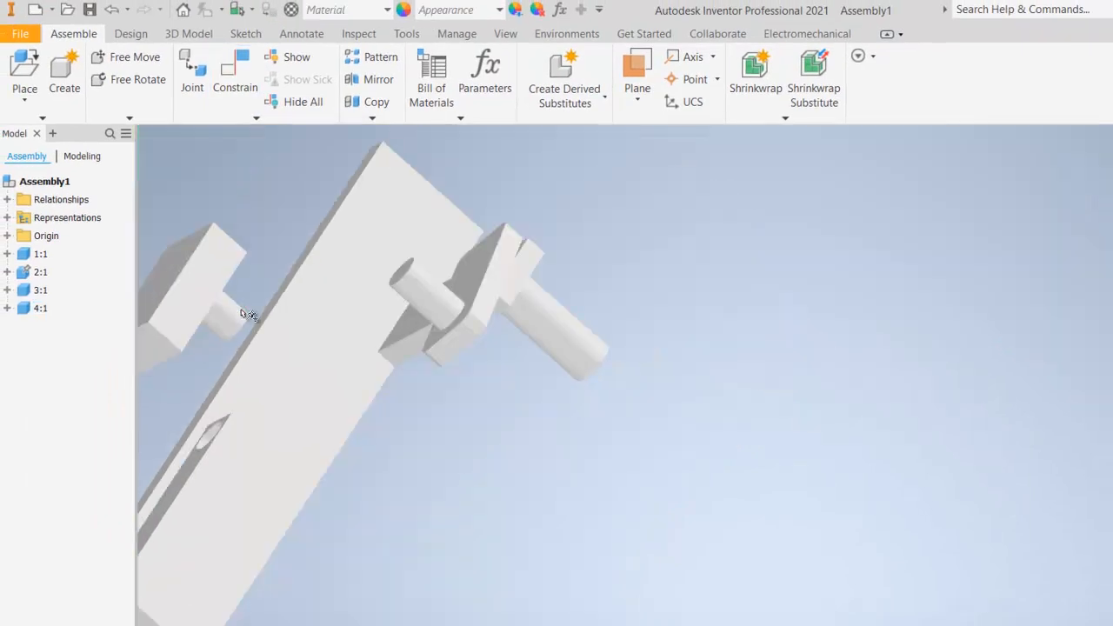
# Step: Rotate the crank about the upright's hole to test its motion, leaving its arm extended toward the loose link and block
pyautogui.click(1112, 322)
pyautogui.moveTo(800, 342); pyautogui.dragTo(708, 231)
pyautogui.scroll(-2, 512, 552)
pyautogui.scroll(4, 489, 534)
pyautogui.rightClick(598, 244)
pyautogui.click(662, 234)
pyautogui.rightClick(525, 371)
pyautogui.click(576, 362)
pyautogui.moveTo(562, 367); pyautogui.dragTo(625, 177)
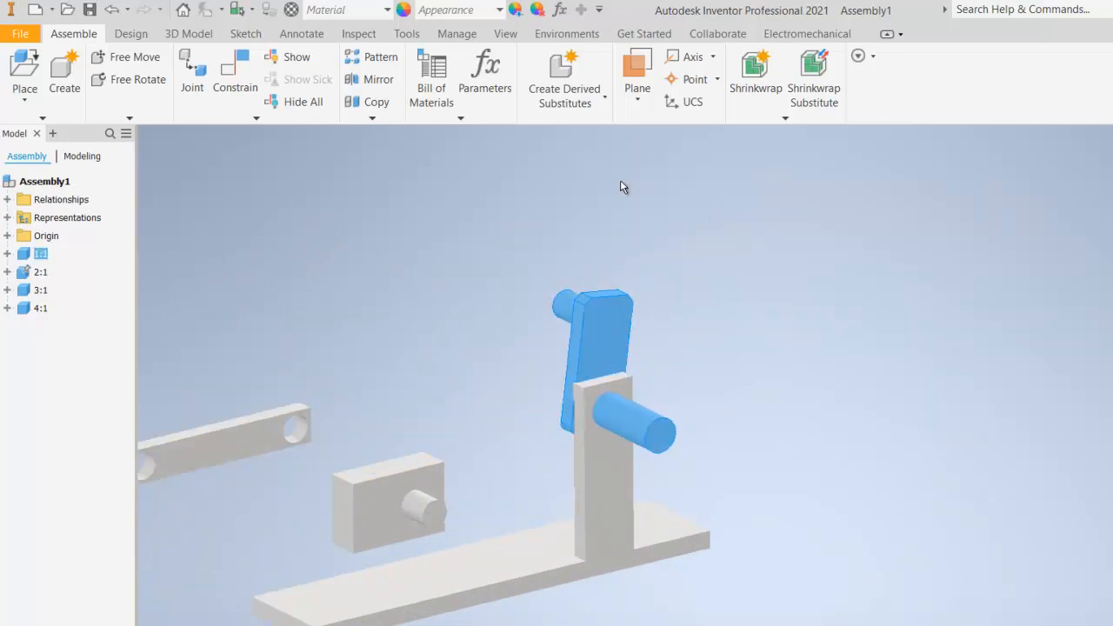
pyautogui.moveTo(650, 420); pyautogui.dragTo(553, 374)
pyautogui.scroll(3, 693, 371)
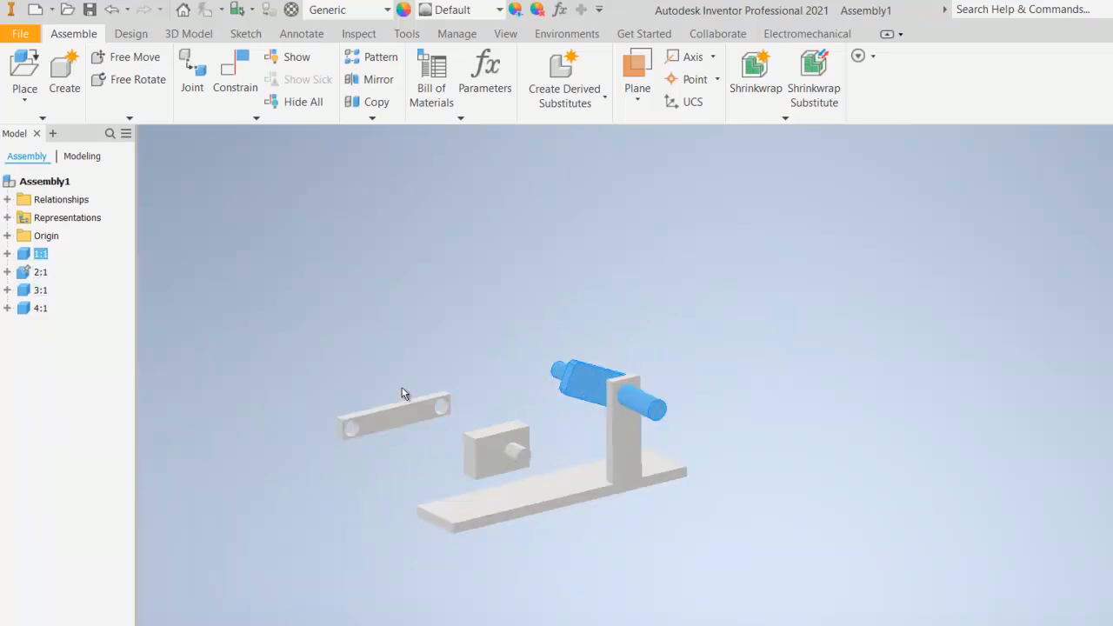
# Step: Mate the axis of the link's end hole nearest the crank to the crank's short pin with 0 mm offset
pyautogui.click(237, 87)
pyautogui.scroll(-5, 438, 418)
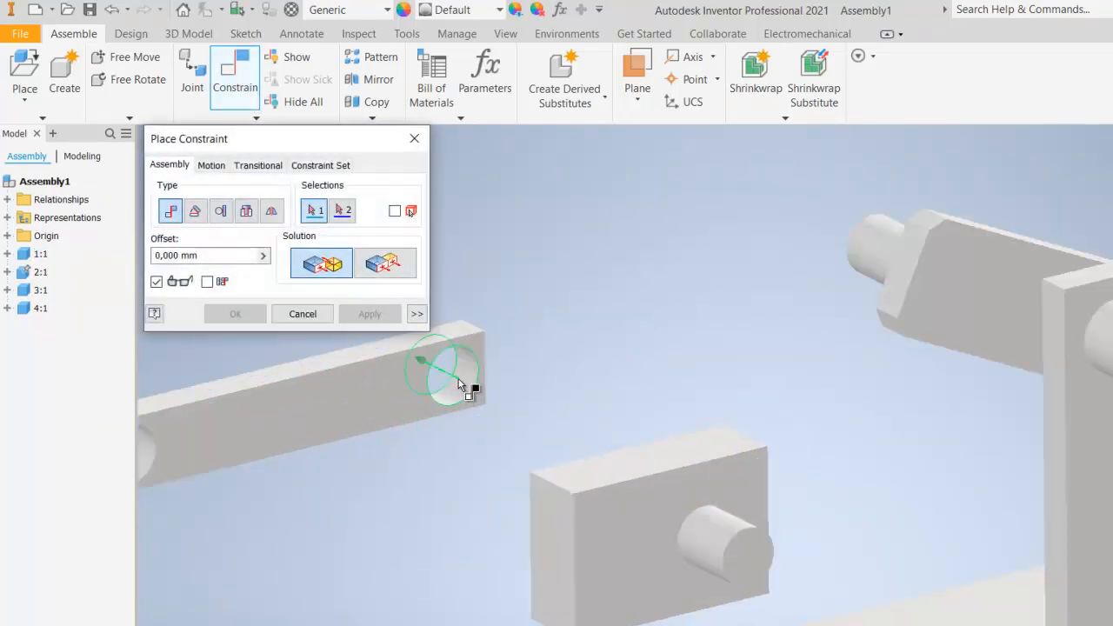
pyautogui.click(458, 380)
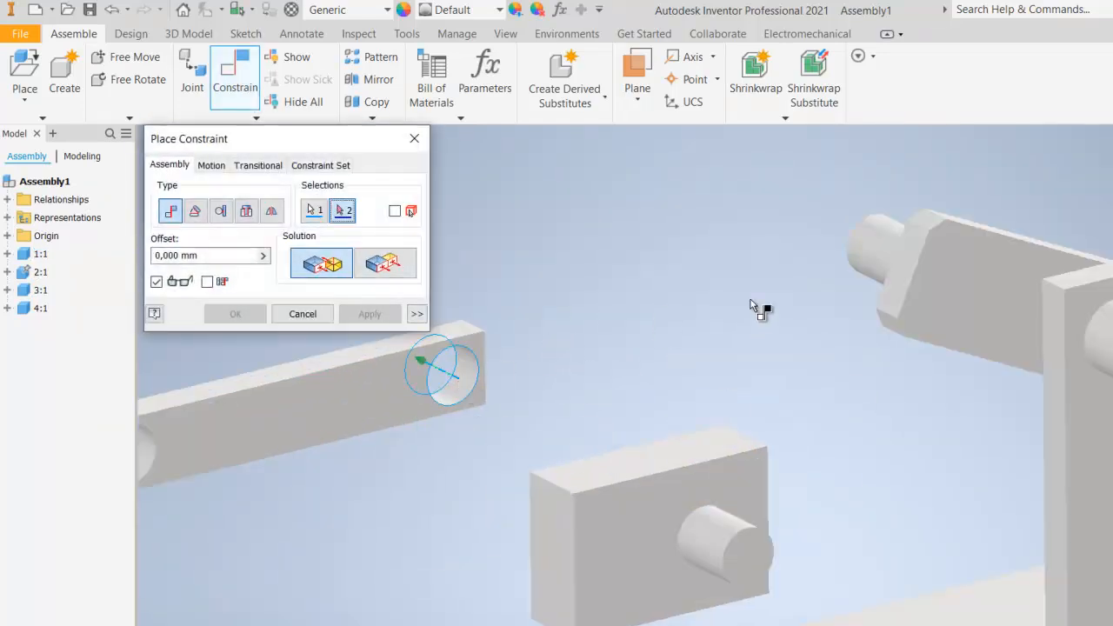
pyautogui.click(880, 268)
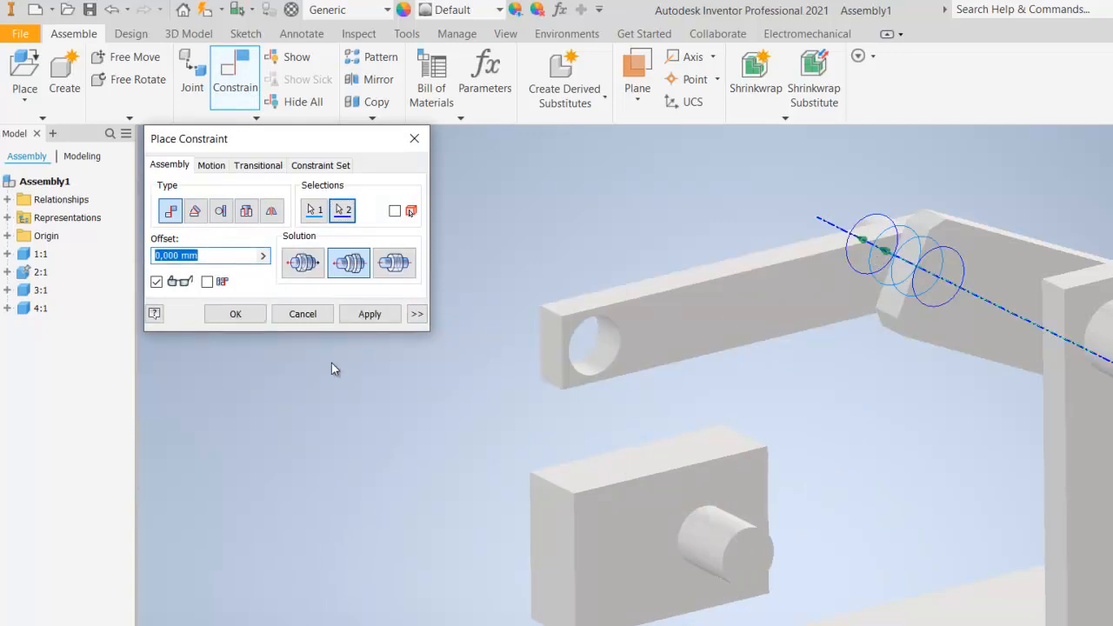
pyautogui.click(234, 317)
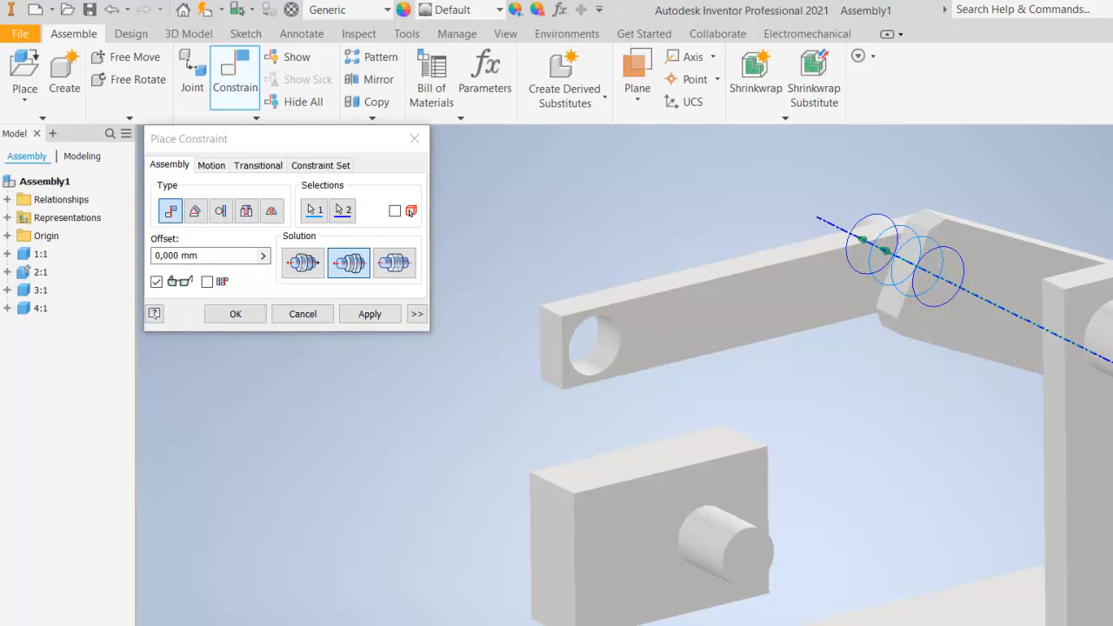
pyautogui.keyDown('shift'); pyautogui.moveTo(879, 390); pyautogui.dragTo(956, 489, button='middle'); pyautogui.keyUp('shift')
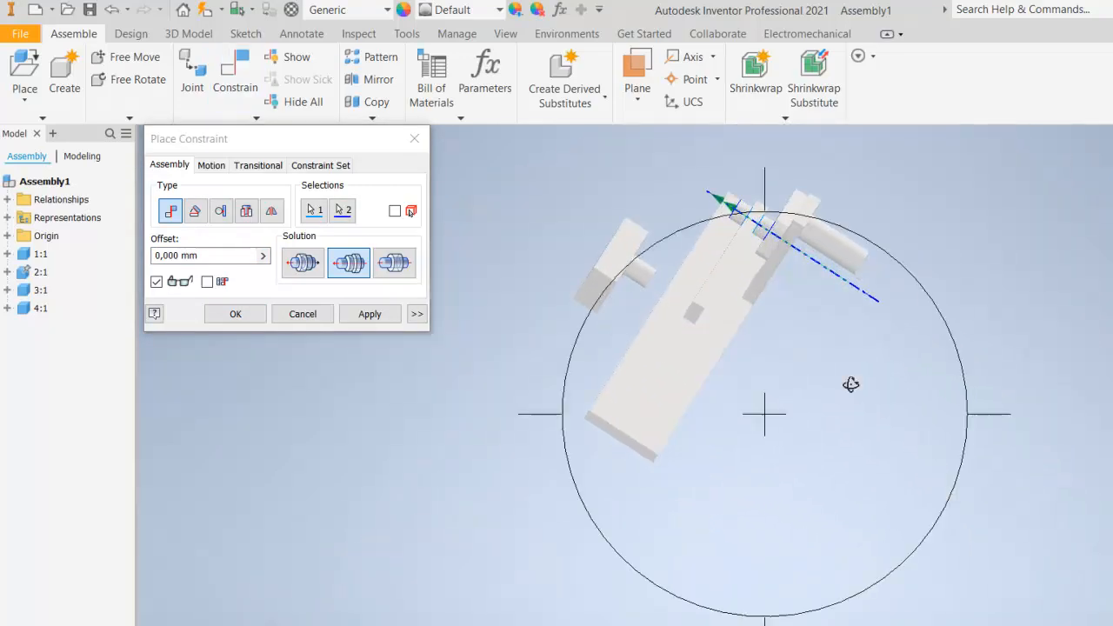
pyautogui.scroll(-3, 749, 214)
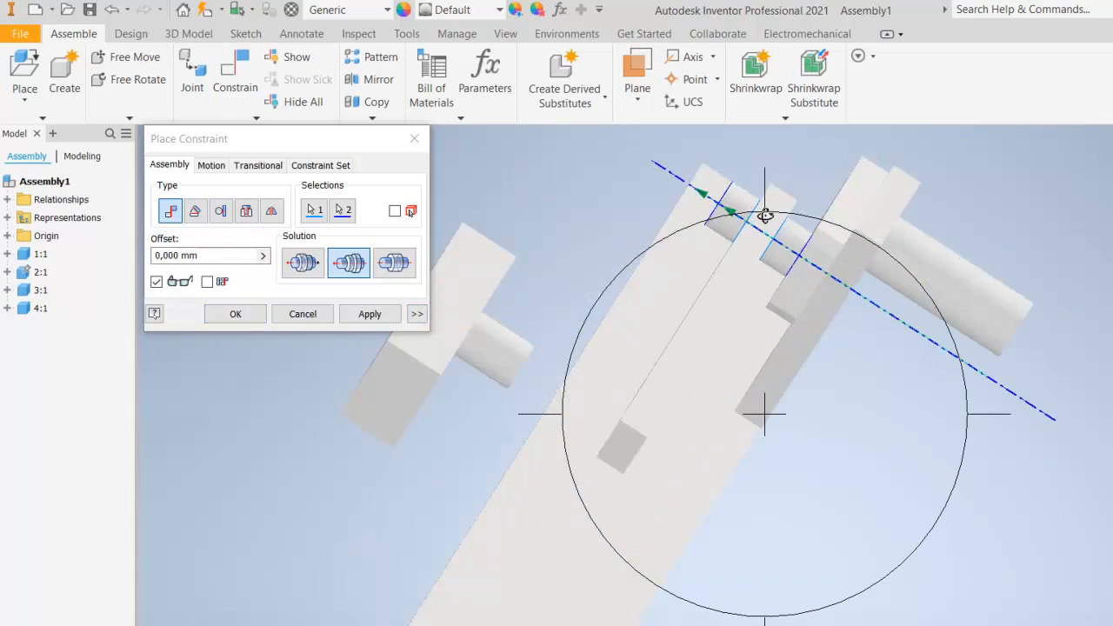
pyautogui.scroll(3, 765, 216)
pyautogui.scroll(-3, 763, 219)
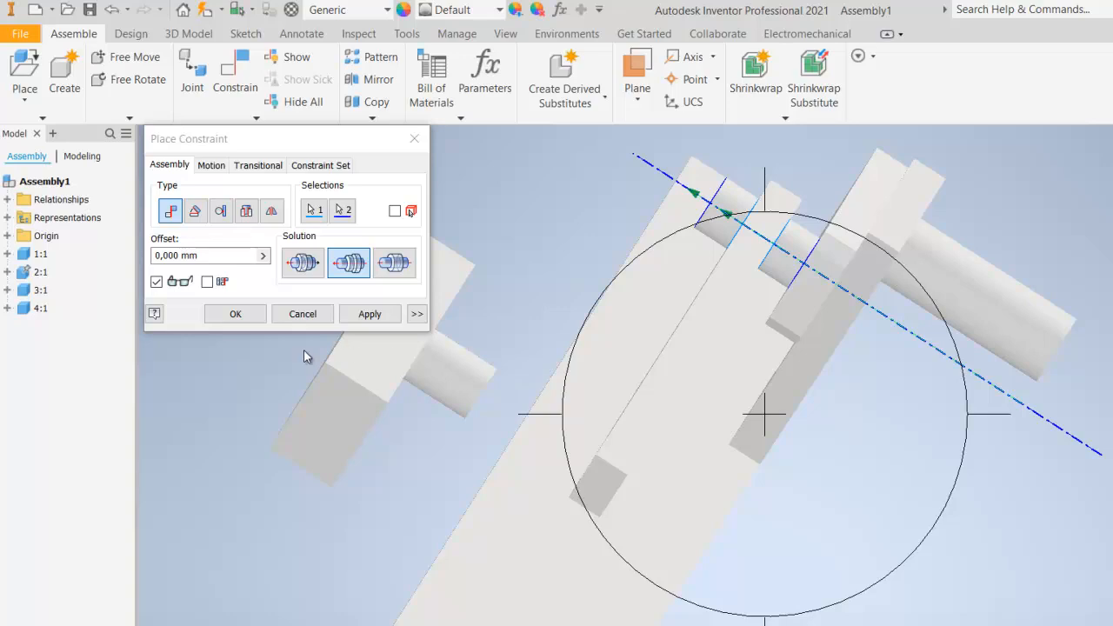
pyautogui.click(235, 314)
# Step: Move the link together with the crank pin and inspect the gap between link and crank arm from several angles
pyautogui.moveTo(706, 330); pyautogui.dragTo(677, 323)
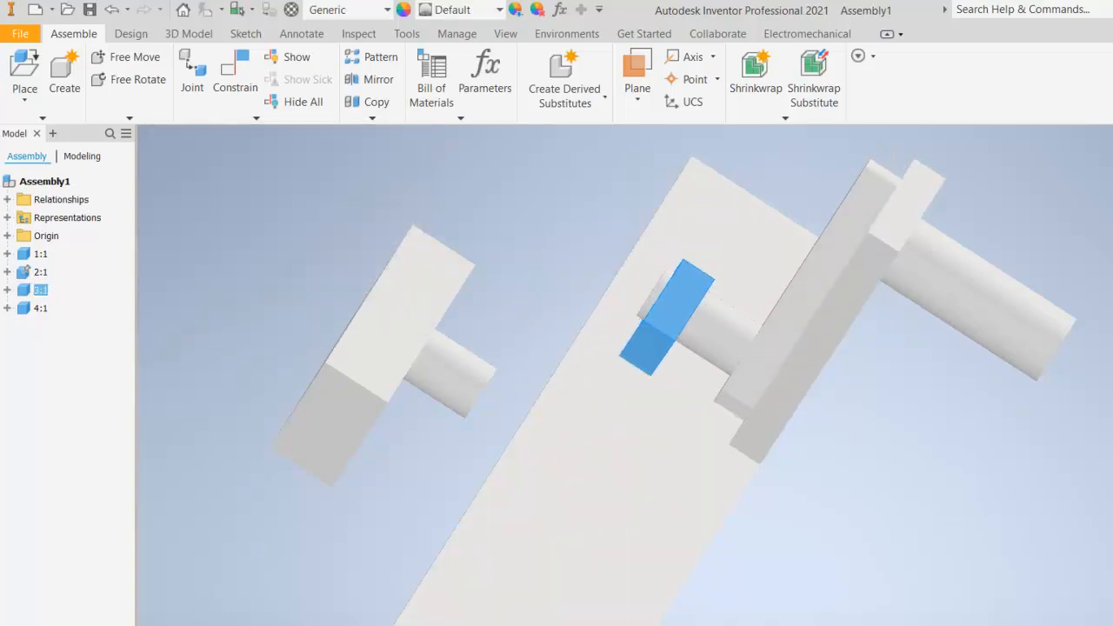
pyautogui.moveTo(872, 388)
pyautogui.keyDown('shift'); pyautogui.mouseDown(button='middle')
pyautogui.moveTo(869, 366)
pyautogui.moveTo(862, 388)
pyautogui.mouseUp(button='middle'); pyautogui.keyUp('shift')
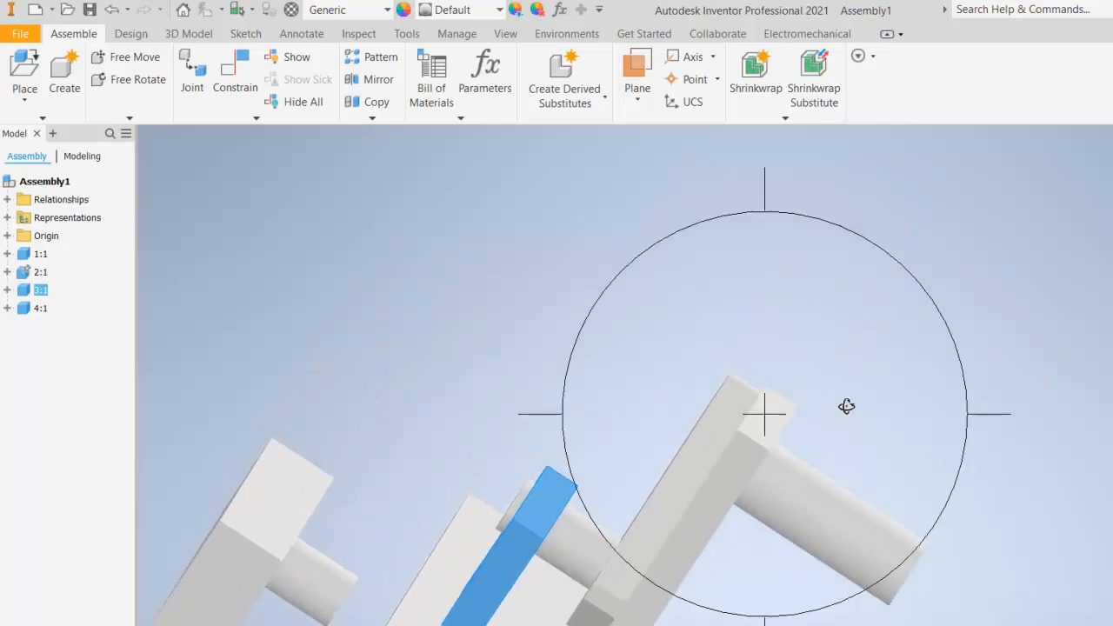
pyautogui.scroll(-5, 839, 410)
pyautogui.moveTo(838, 435)
pyautogui.keyDown('shift'); pyautogui.mouseDown(button='middle')
pyautogui.moveTo(795, 428)
pyautogui.moveTo(820, 430)
pyautogui.mouseUp(button='middle'); pyautogui.keyUp('shift')
pyautogui.scroll(5, 845, 487)
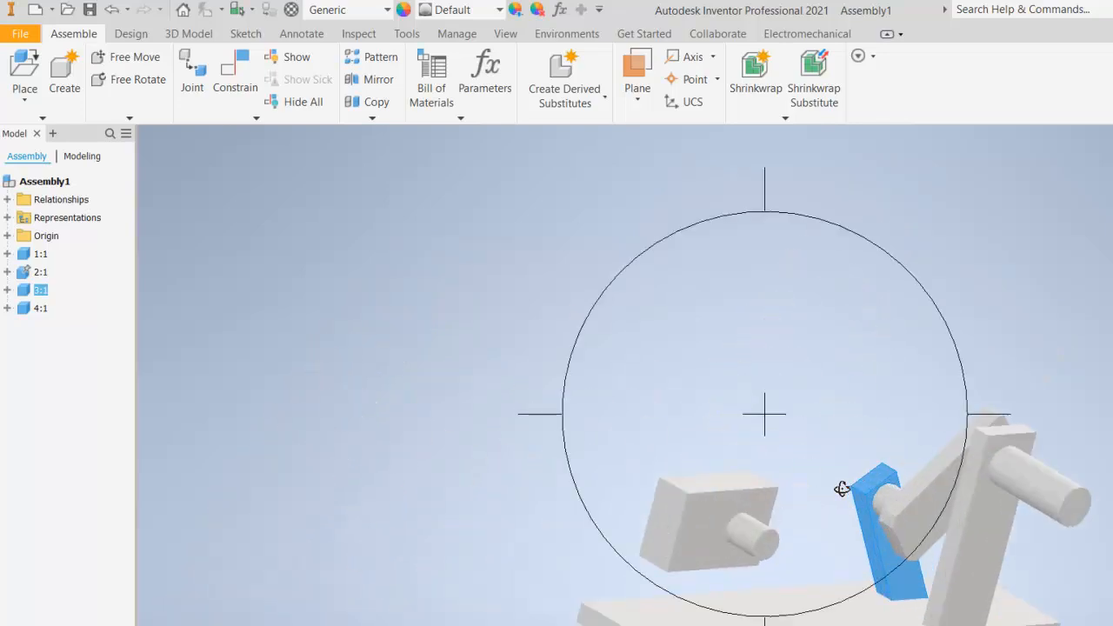
pyautogui.keyDown('shift'); pyautogui.moveTo(852, 498); pyautogui.dragTo(785, 485, button='middle'); pyautogui.keyUp('shift')
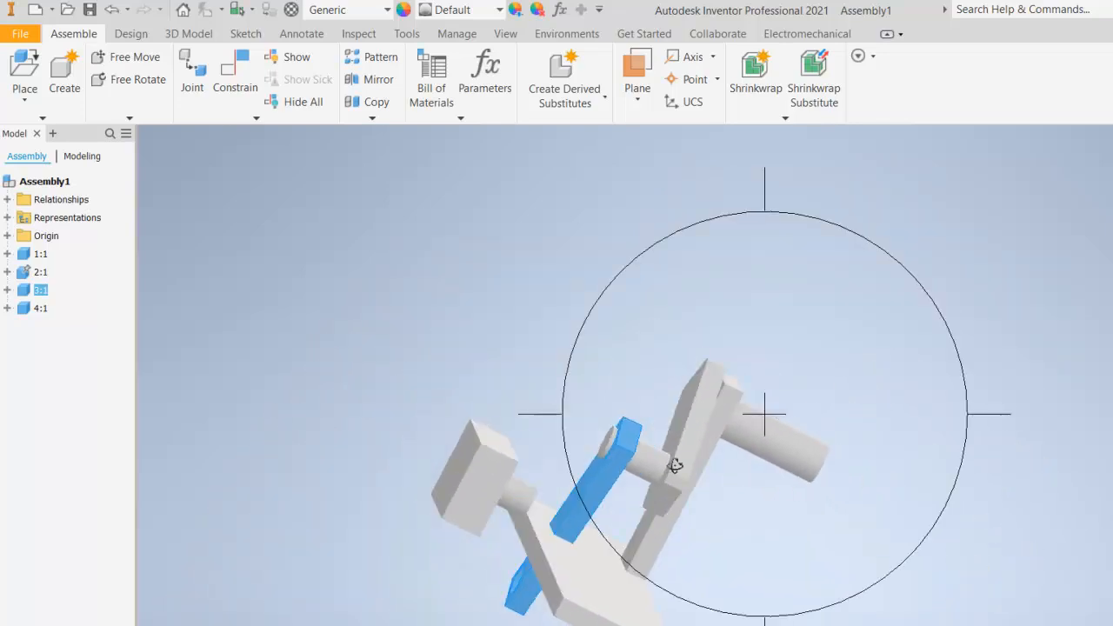
# Step: Constrain the link's outer face flush with the end face of the crank's short pin at 0 mm offset
pyautogui.scroll(3, 600, 383)
pyautogui.rightClick(601, 340)
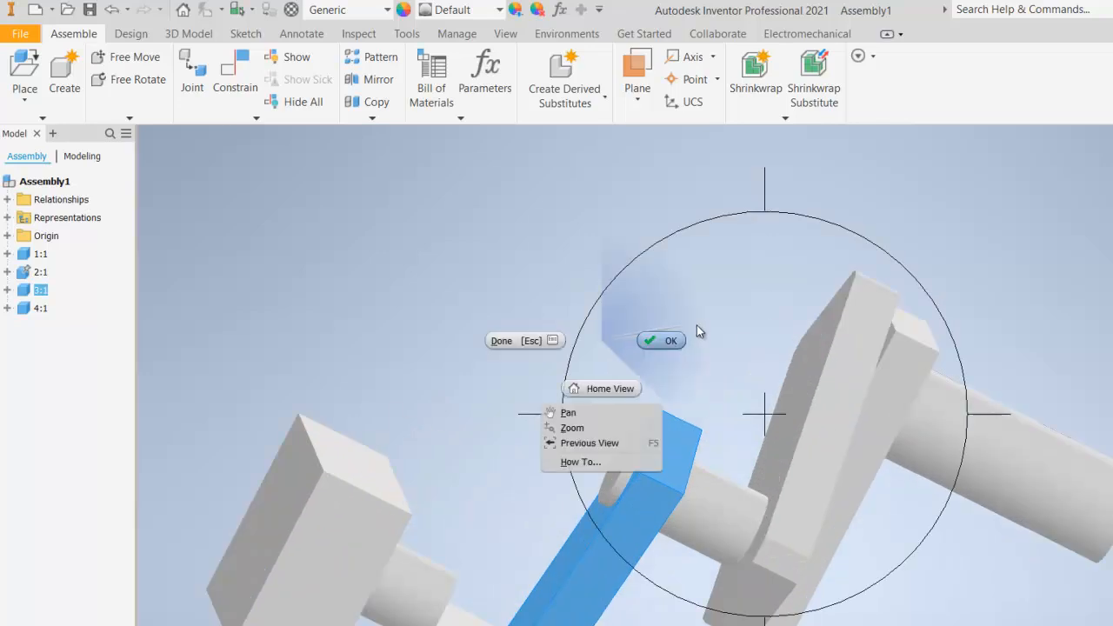
pyautogui.click(650, 339)
pyautogui.press('c')
pyautogui.click(580, 537)
pyautogui.click(617, 463)
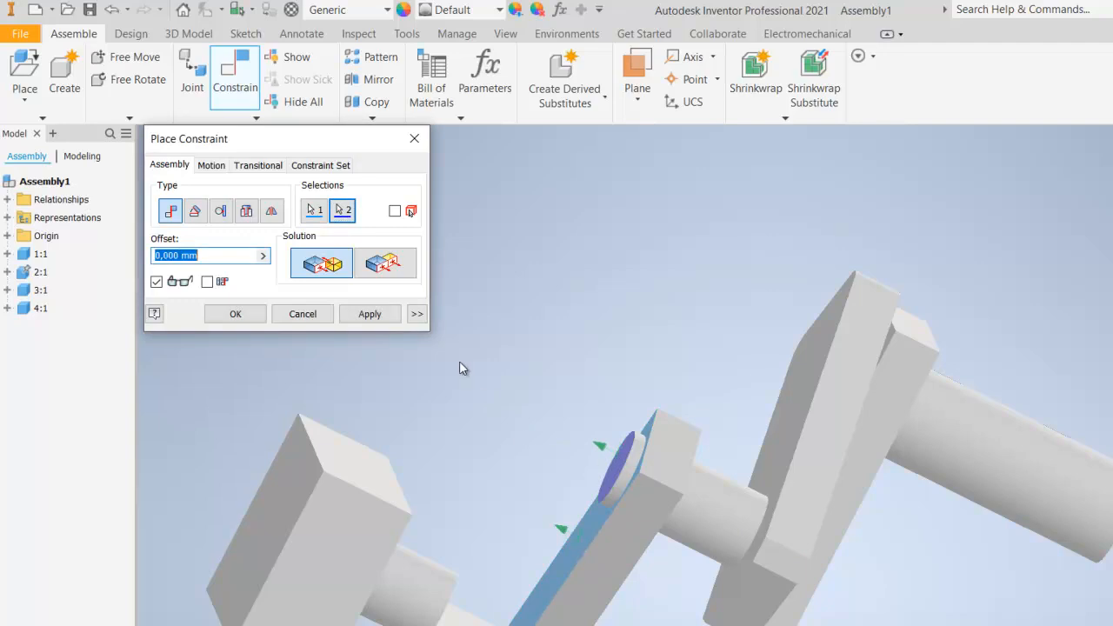
pyautogui.click(394, 280)
pyautogui.click(246, 317)
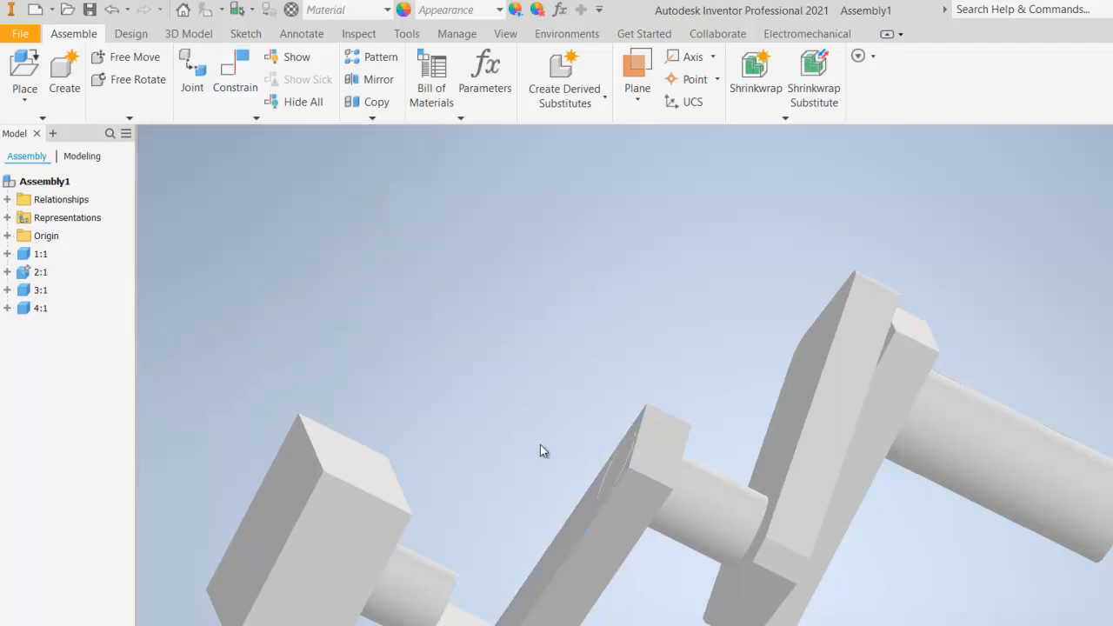
# Step: Swing the link together with the crank to test the motion and inspect its free-end hole beside the block's pin
pyautogui.scroll(-5, 522, 453)
pyautogui.moveTo(540, 476); pyautogui.dragTo(669, 390)
pyautogui.scroll(3, 633, 449)
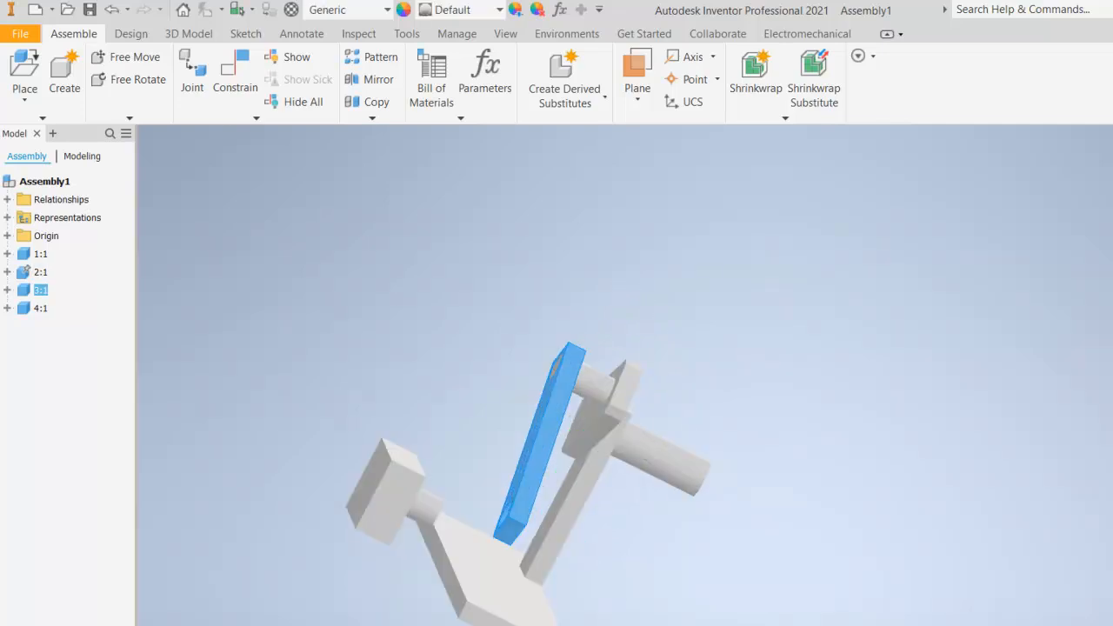
pyautogui.keyDown('shift'); pyautogui.moveTo(951, 423); pyautogui.dragTo(640, 559, button='middle'); pyautogui.keyUp('shift')
pyautogui.rightClick(630, 387)
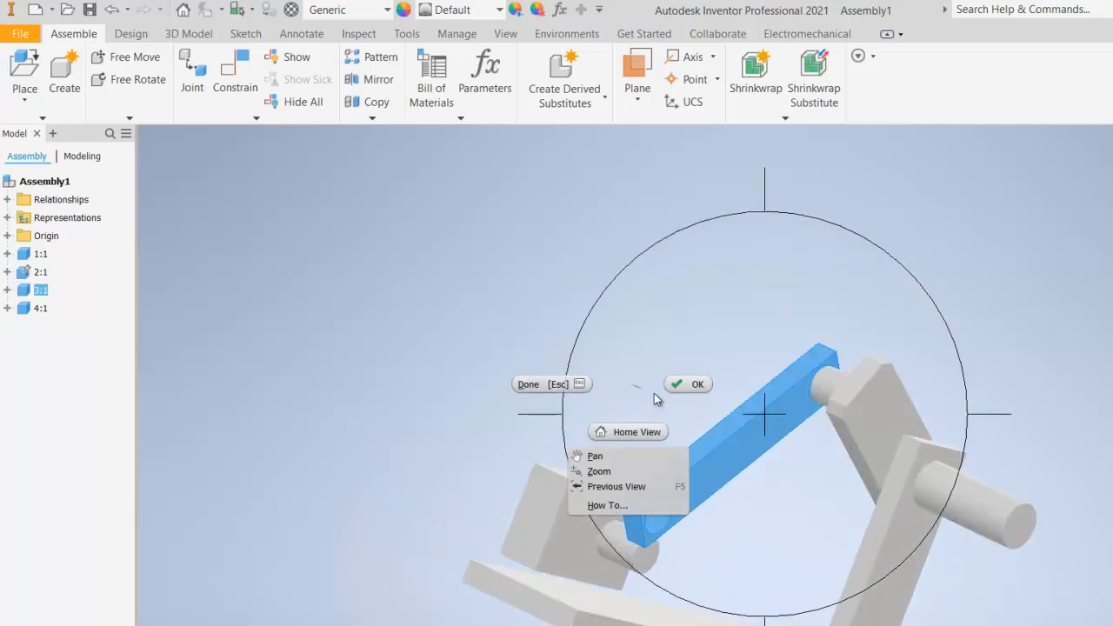
pyautogui.click(688, 385)
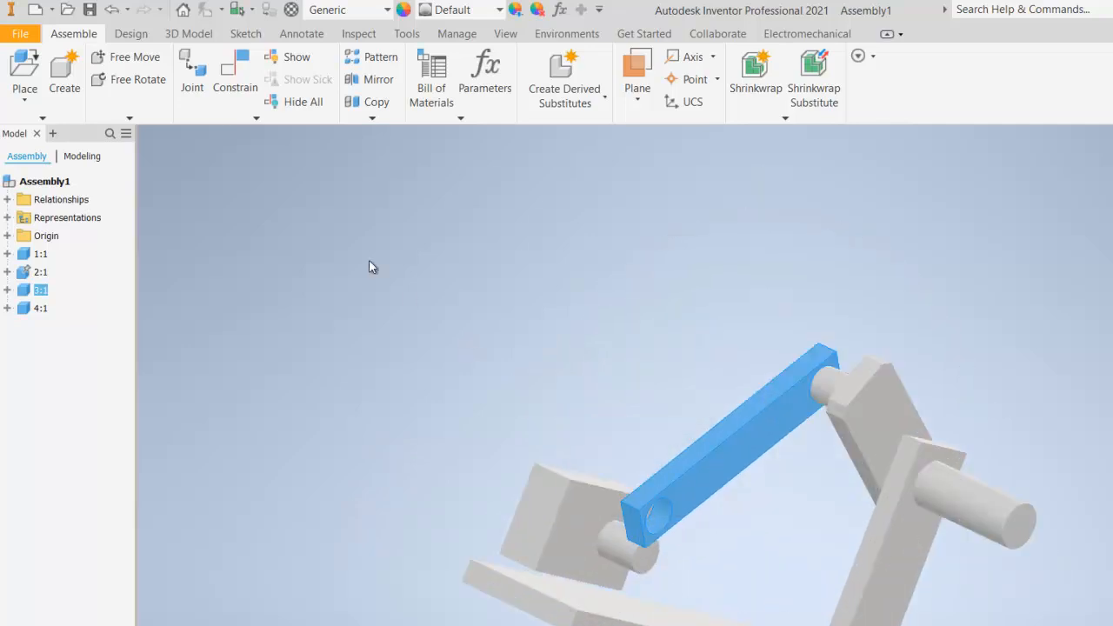
# Step: Move the block clear of the link and try mating its pin axis to the link's free-end hole, aligned, with 0 mm offset
pyautogui.click(239, 96)
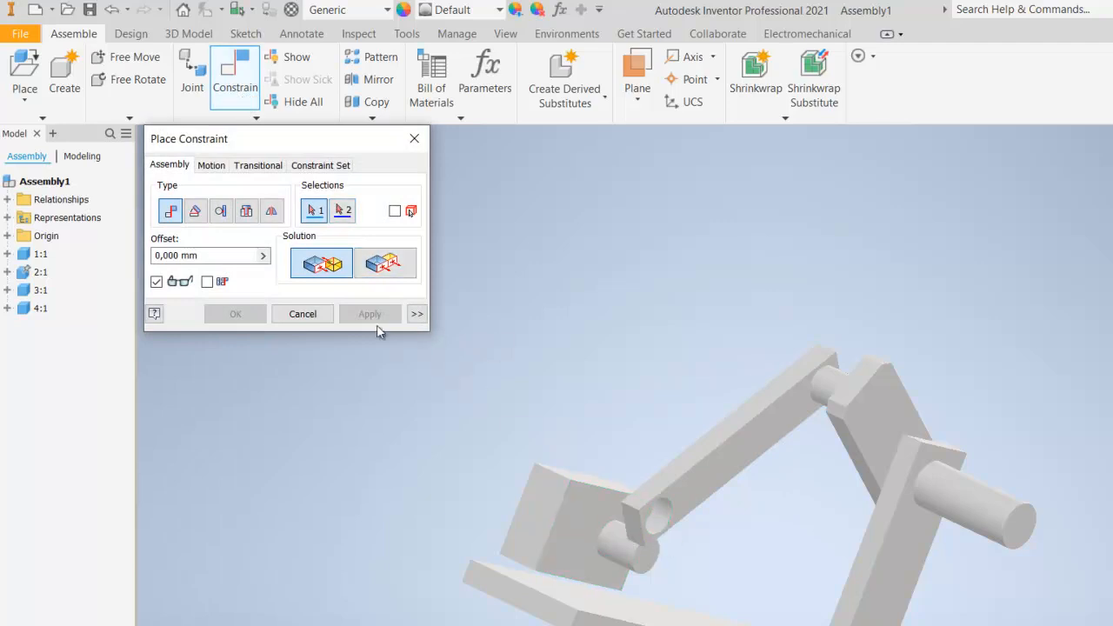
pyautogui.click(303, 314)
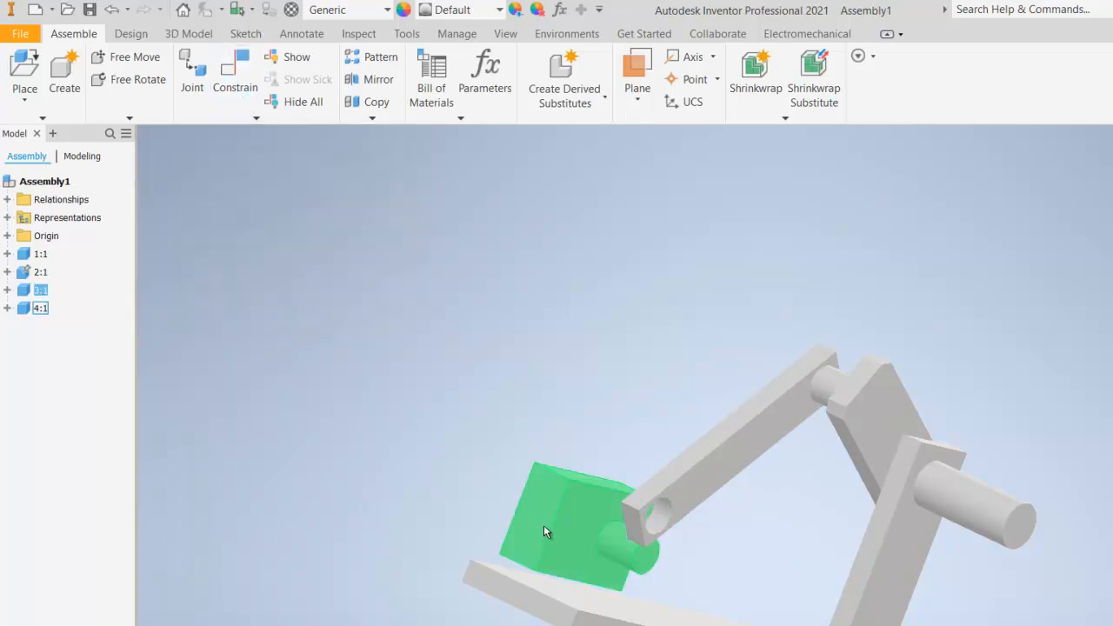
pyautogui.moveTo(582, 530); pyautogui.dragTo(482, 461)
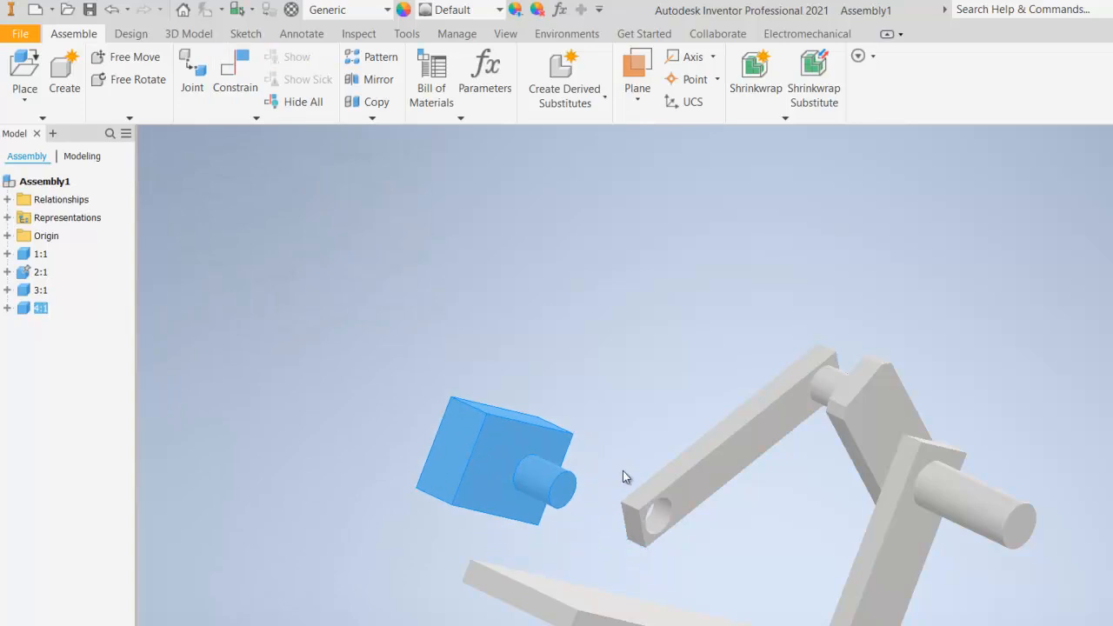
pyautogui.click(235, 78)
pyautogui.click(529, 483)
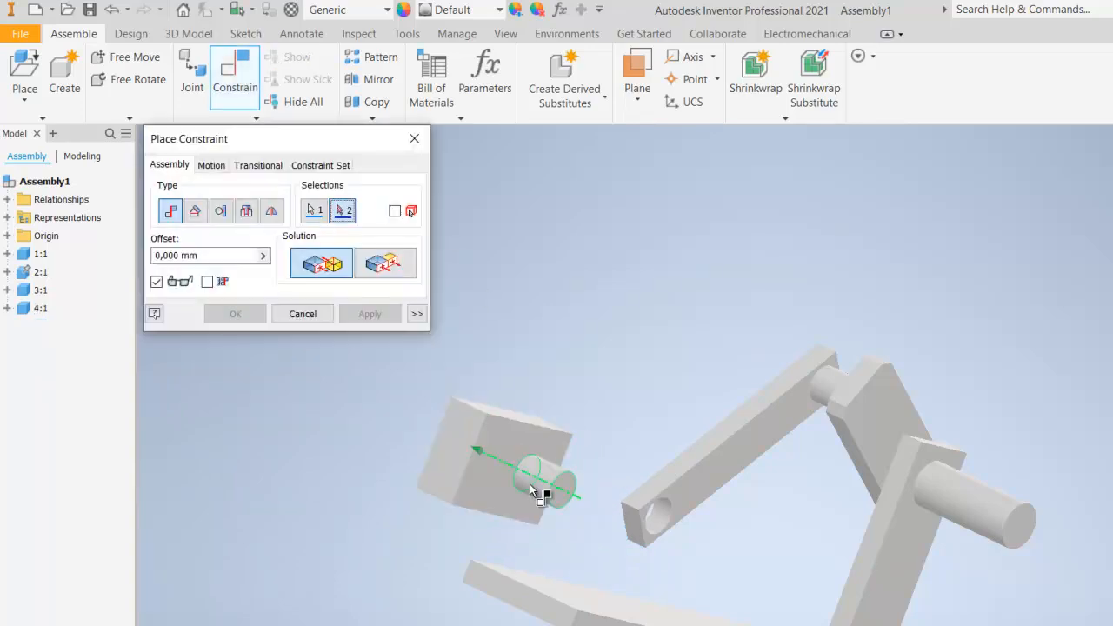
pyautogui.click(660, 517)
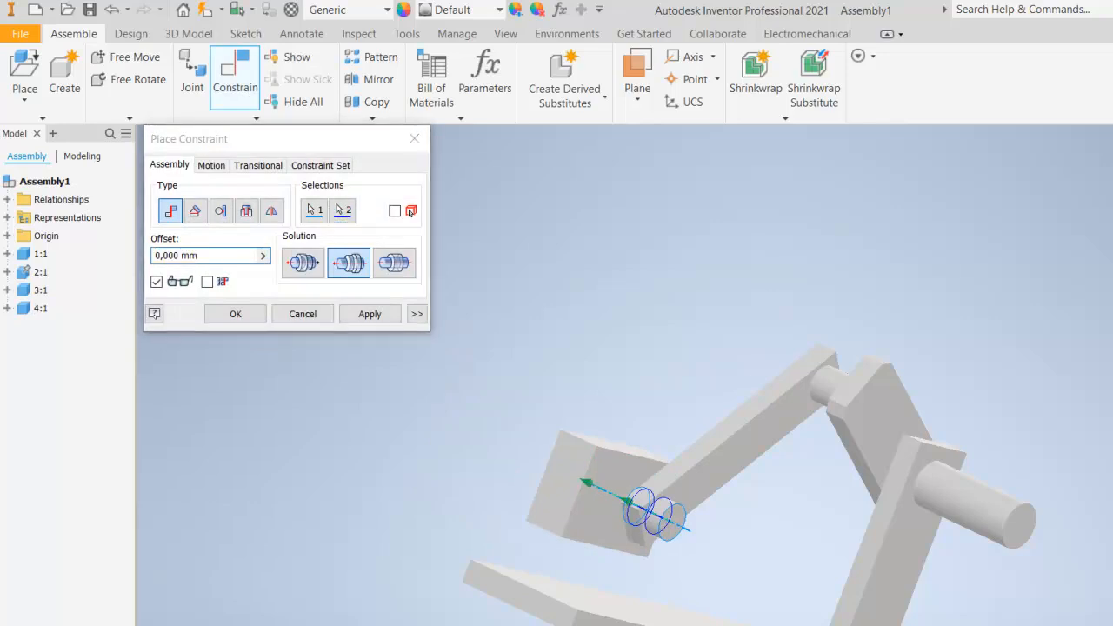
pyautogui.click(1112, 165)
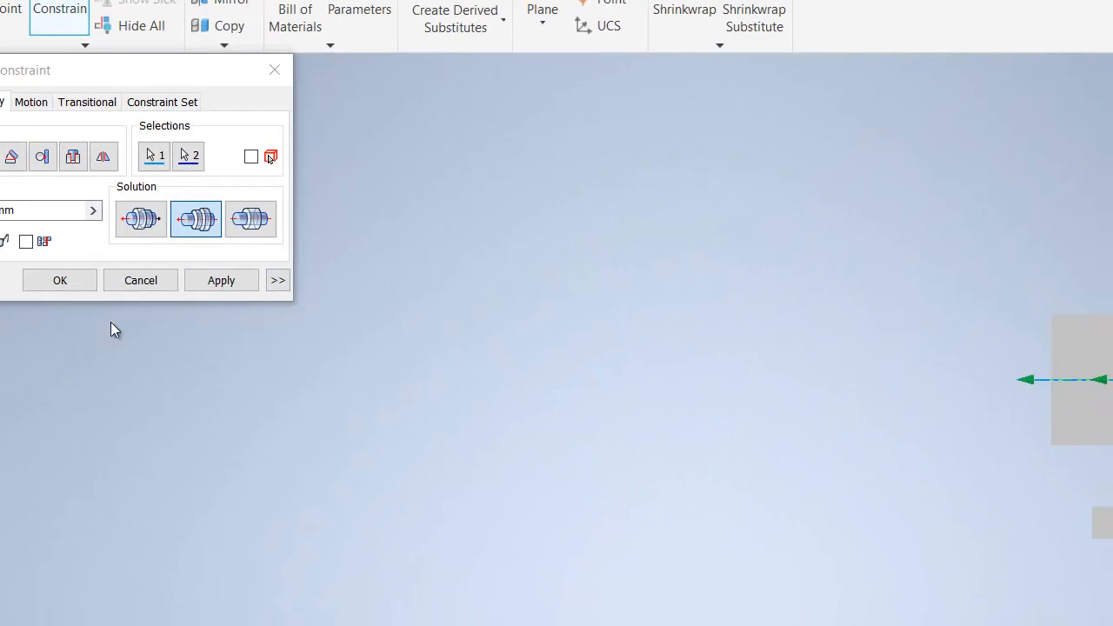
pyautogui.click(59, 284)
# Step: Move the block to test the pin connection and inspect how its pin sits in the link's hole
pyautogui.moveTo(1104, 400); pyautogui.dragTo(1068, 511)
pyautogui.scroll(-3, 1112, 448)
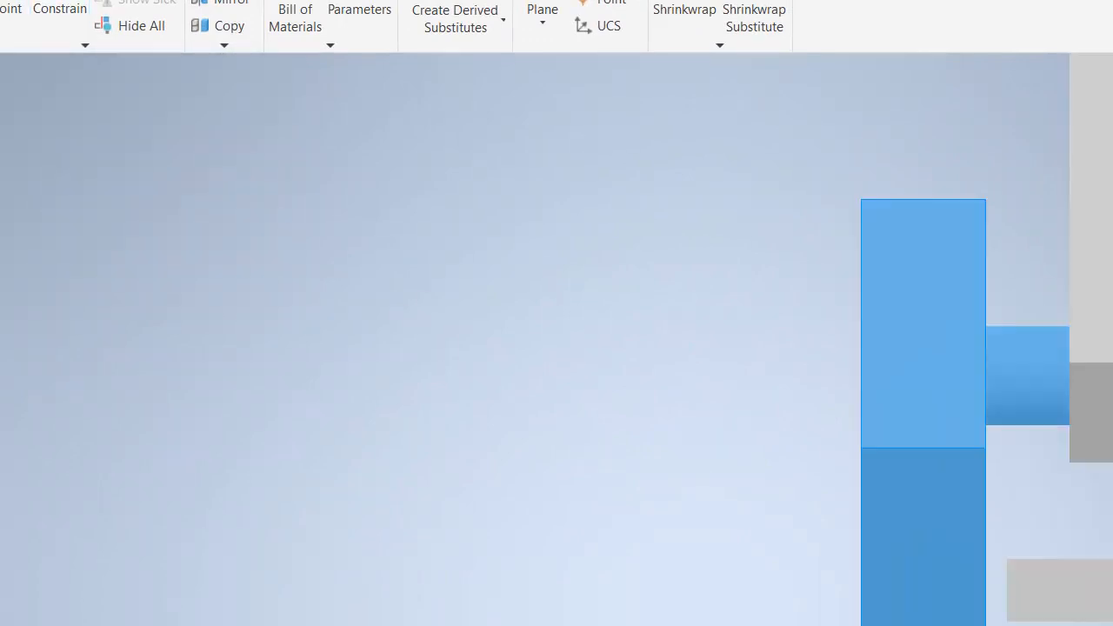
pyautogui.scroll(5, 1112, 448)
pyautogui.press('F4')
pyautogui.moveTo(918, 468); pyautogui.dragTo(815, 521)
pyautogui.rightClick(1085, 519)
pyautogui.click(992, 513)
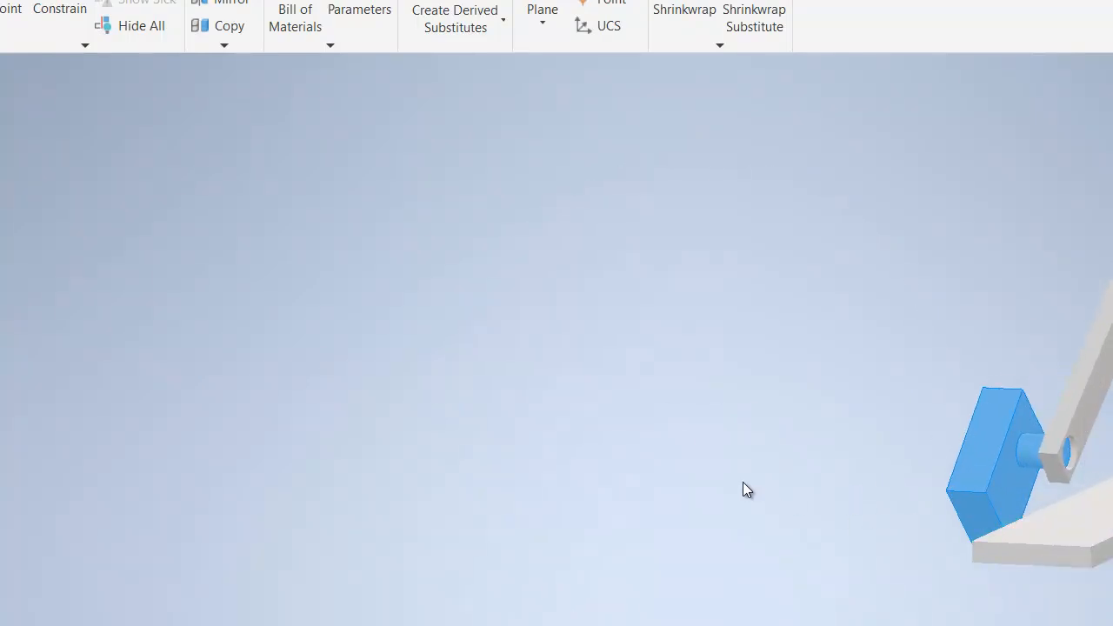
# Step: Delete the axis mate between the block's pin and the link's hole
pyautogui.click(7, 308)
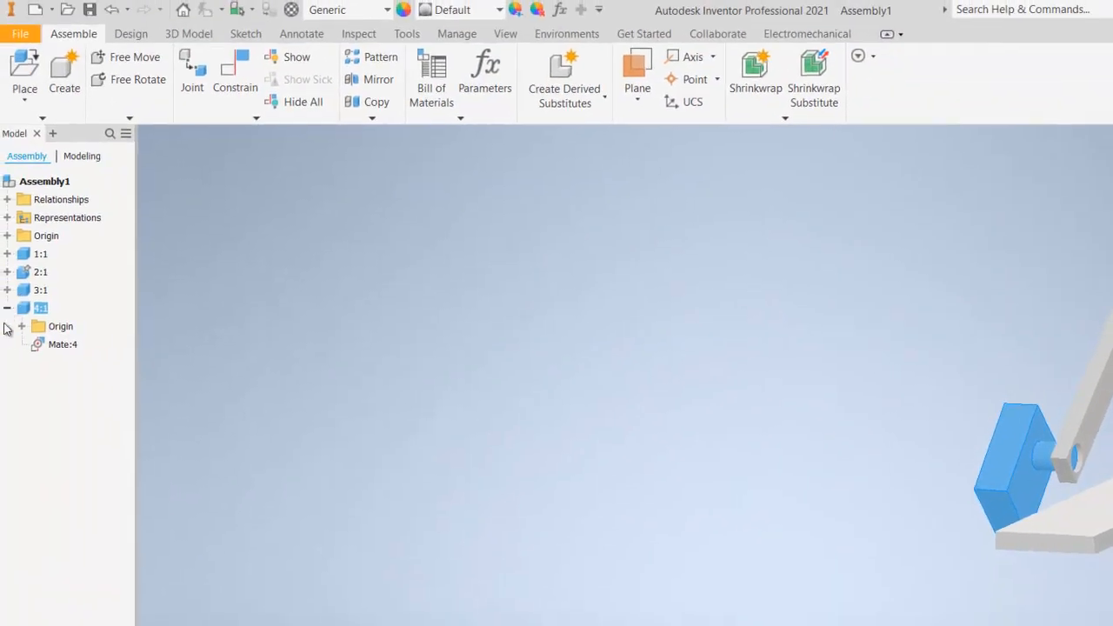
pyautogui.rightClick(70, 347)
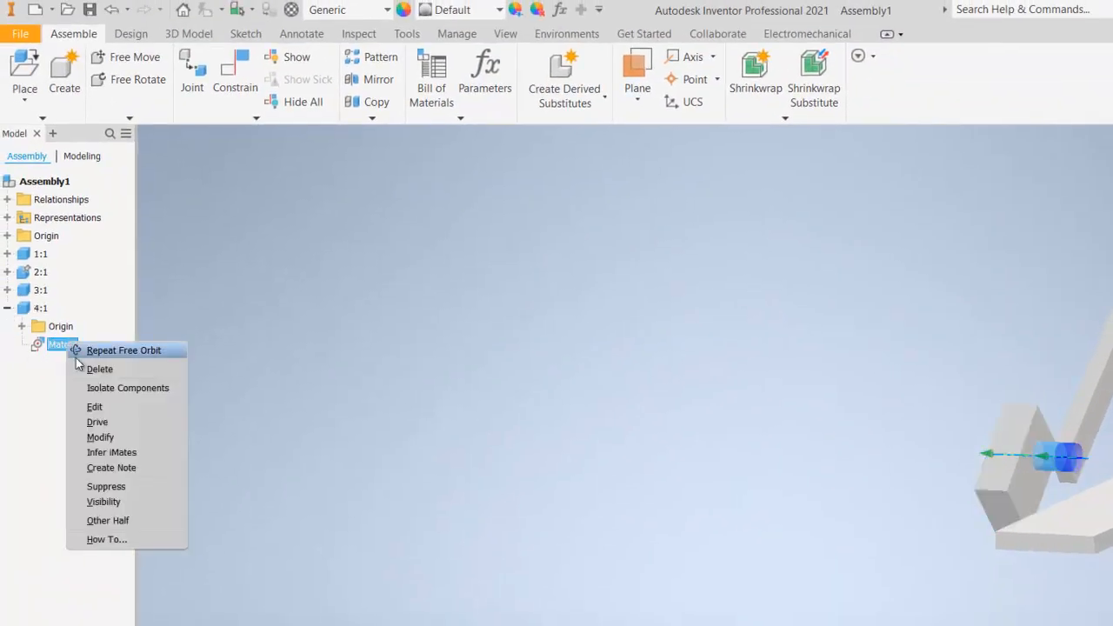
pyautogui.click(95, 371)
# Step: Mate the block's pin-side face to the facing side of the link with 0 mm offset
pyautogui.scroll(-3, 1024, 479)
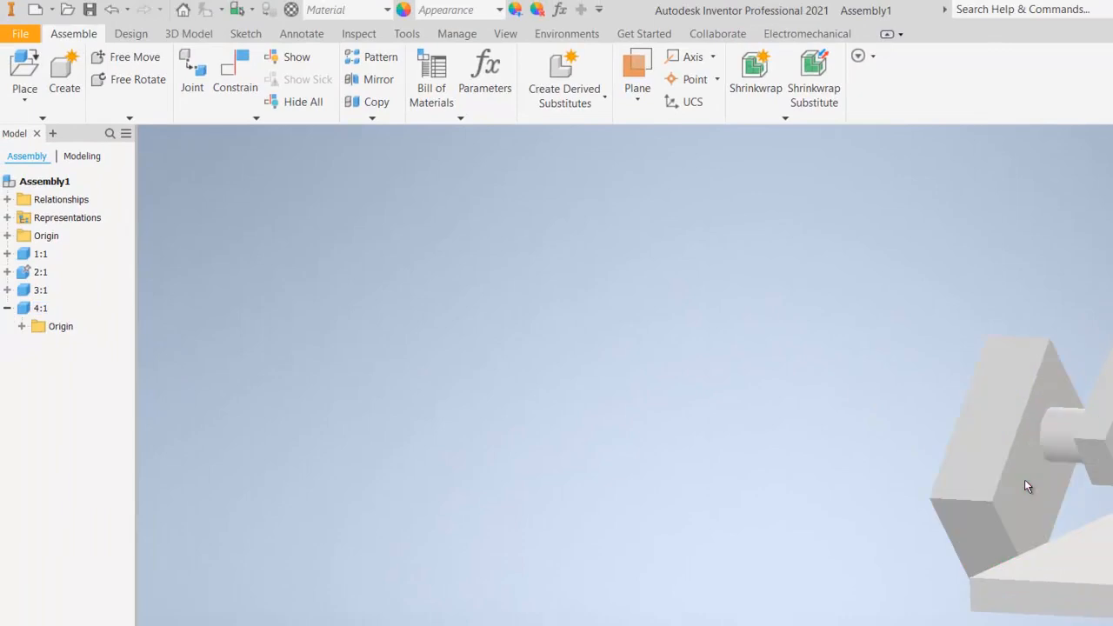
pyautogui.click(234, 78)
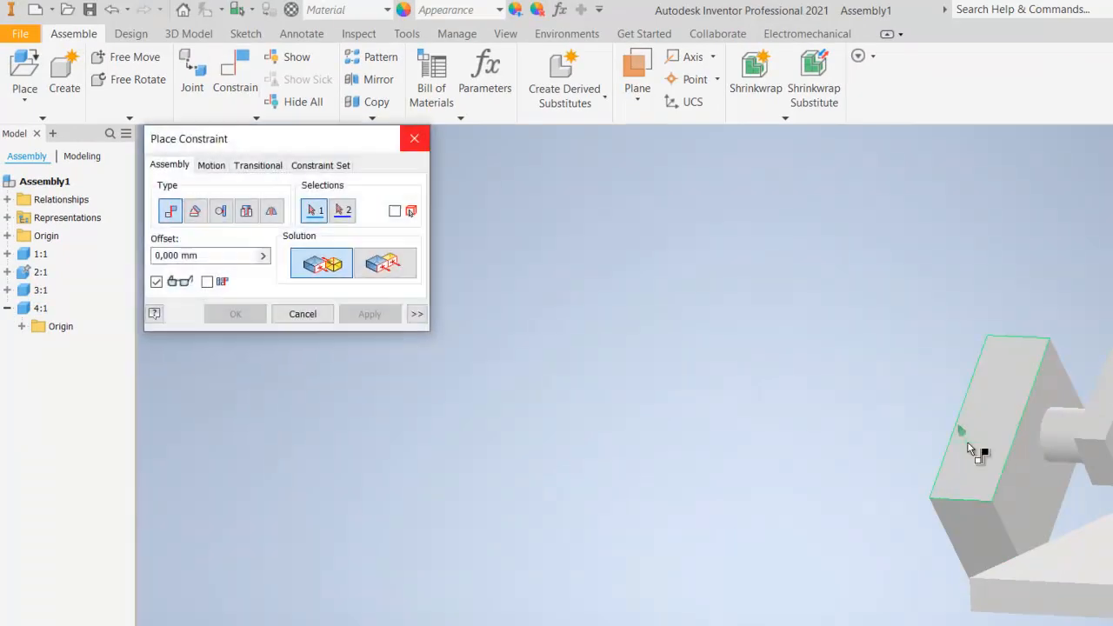
pyautogui.click(952, 419)
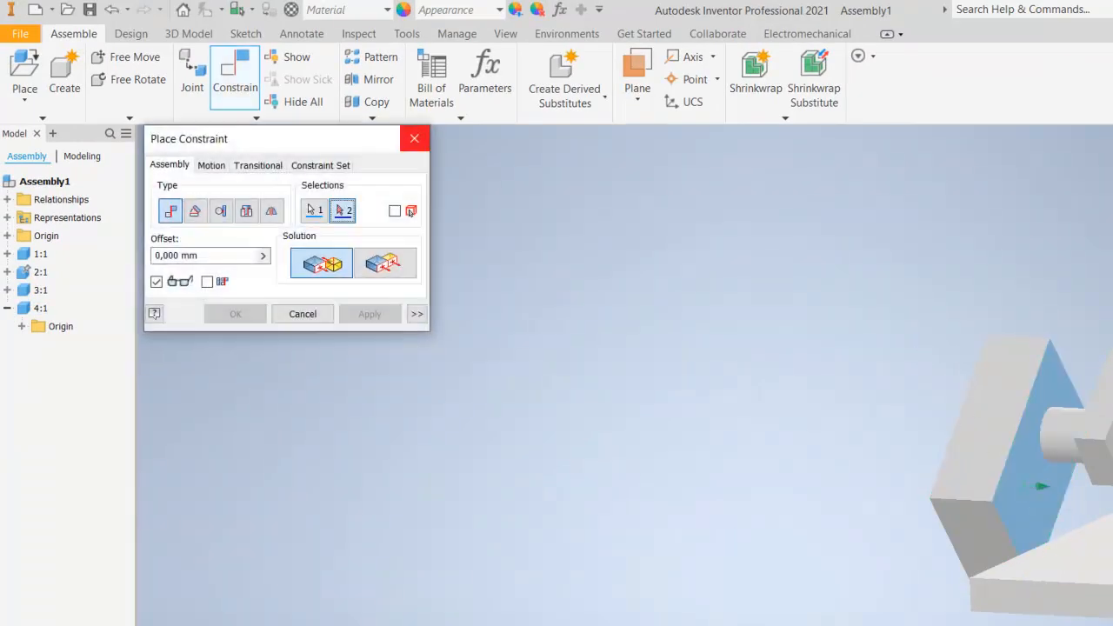
pyautogui.press('F4')
pyautogui.moveTo(871, 323); pyautogui.dragTo(1093, 415)
pyautogui.rightClick(1103, 408)
pyautogui.click(1021, 404)
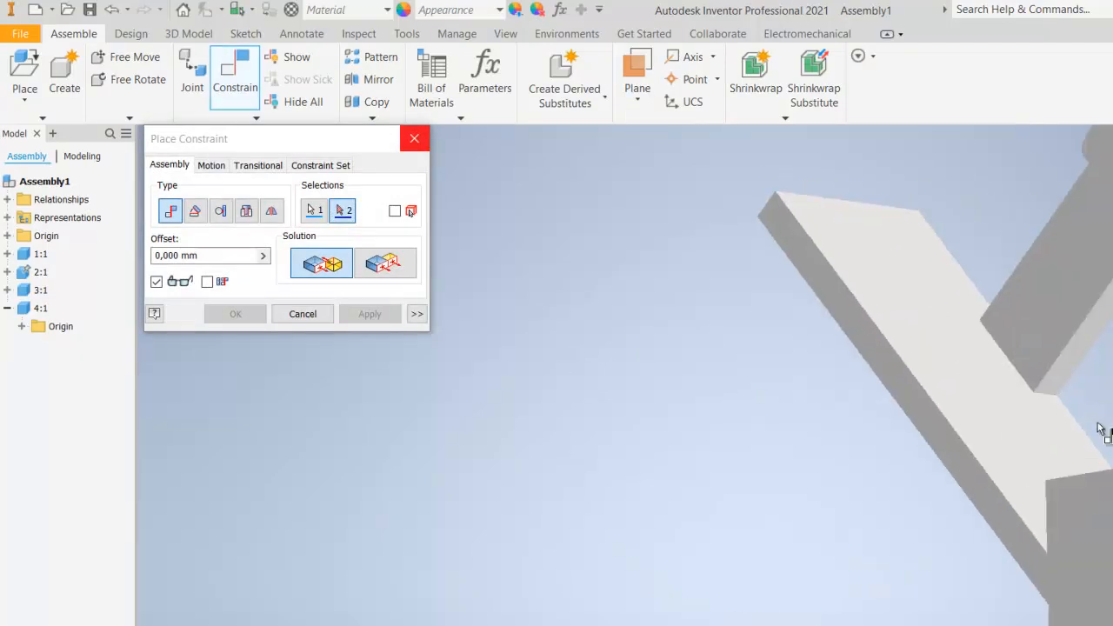
pyautogui.press('F4')
pyautogui.moveTo(969, 417); pyautogui.dragTo(720, 341)
pyautogui.rightClick(1044, 400)
pyautogui.click(1006, 372)
pyautogui.click(1006, 372)
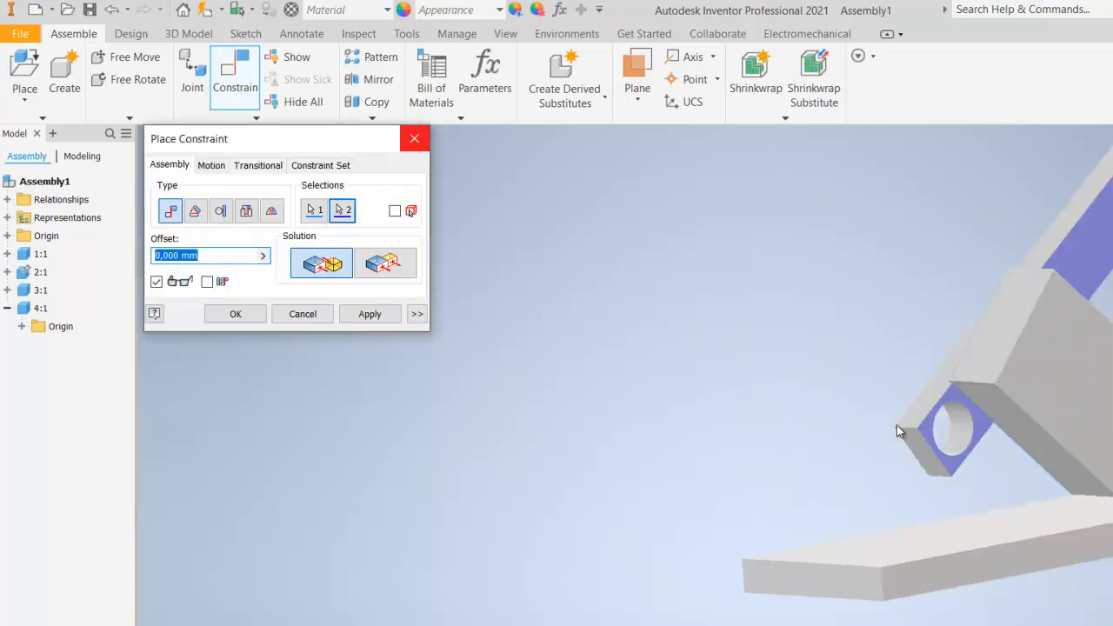
pyautogui.press('Return')
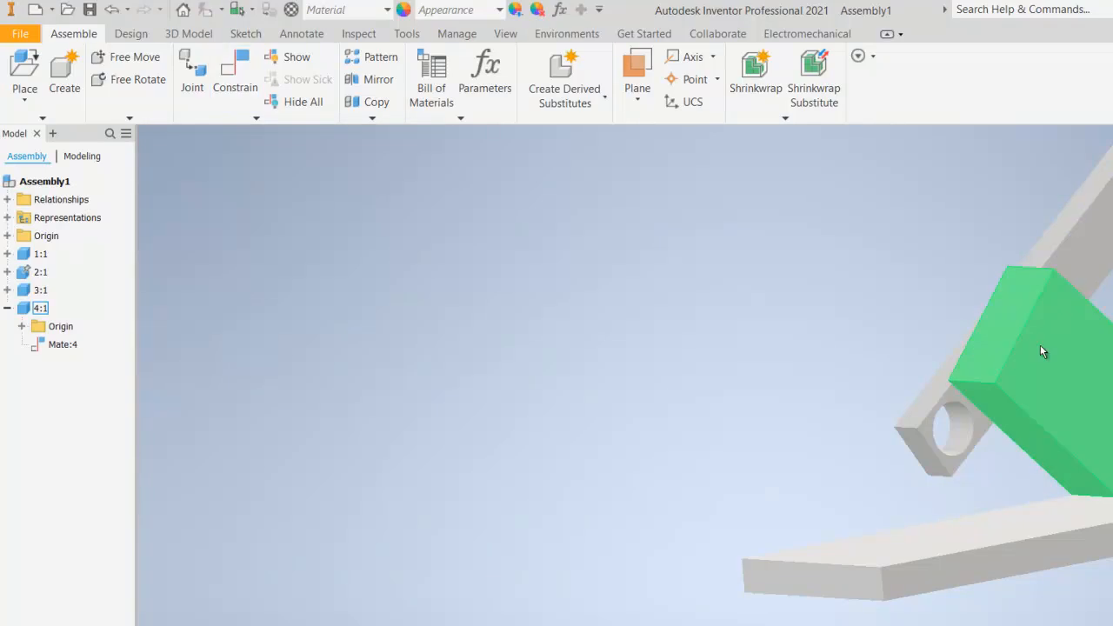
# Step: Mate the axis of the block's pin to the link's free-end hole using the opposed solution
pyautogui.click(1005, 385)
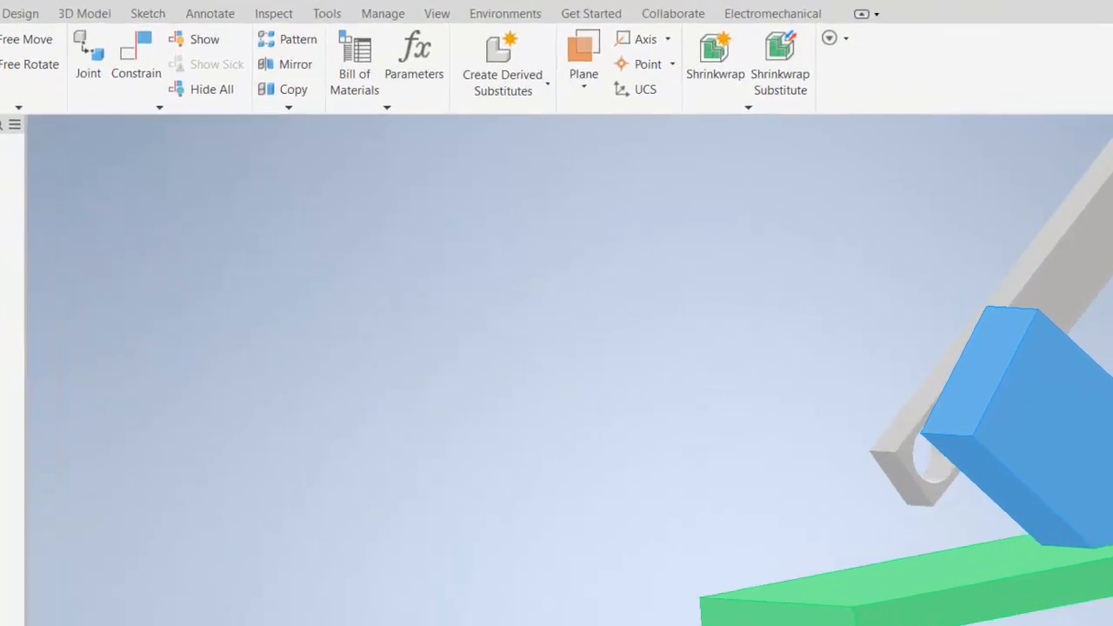
pyautogui.press('F4')
pyautogui.moveTo(923, 372); pyautogui.dragTo(1074, 468)
pyautogui.rightClick(933, 447)
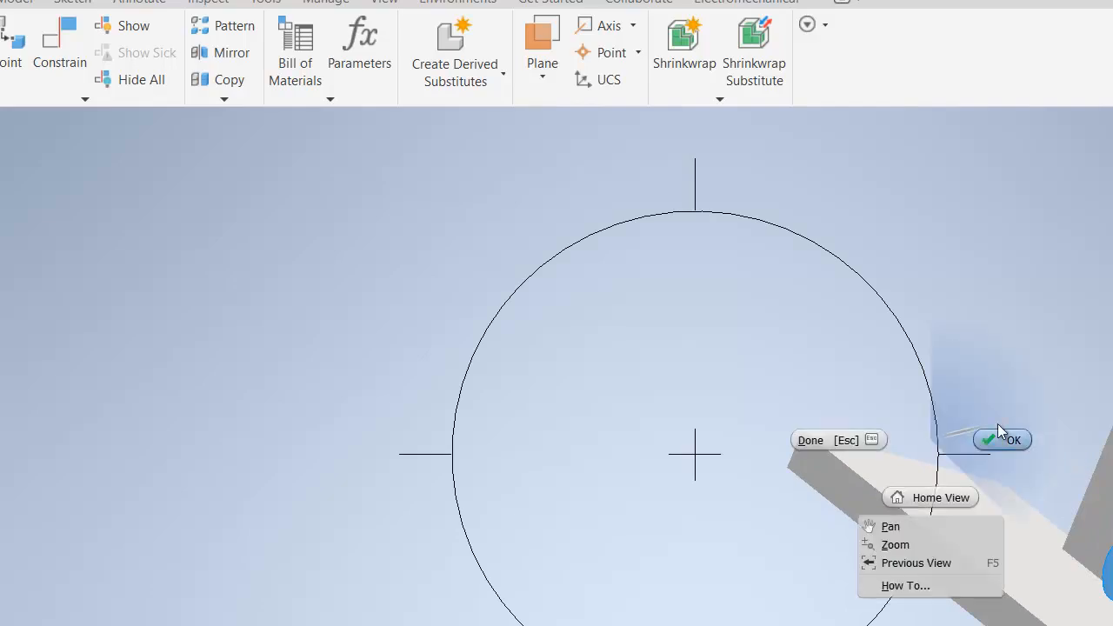
pyautogui.rightClick(974, 427)
pyautogui.click(1048, 419)
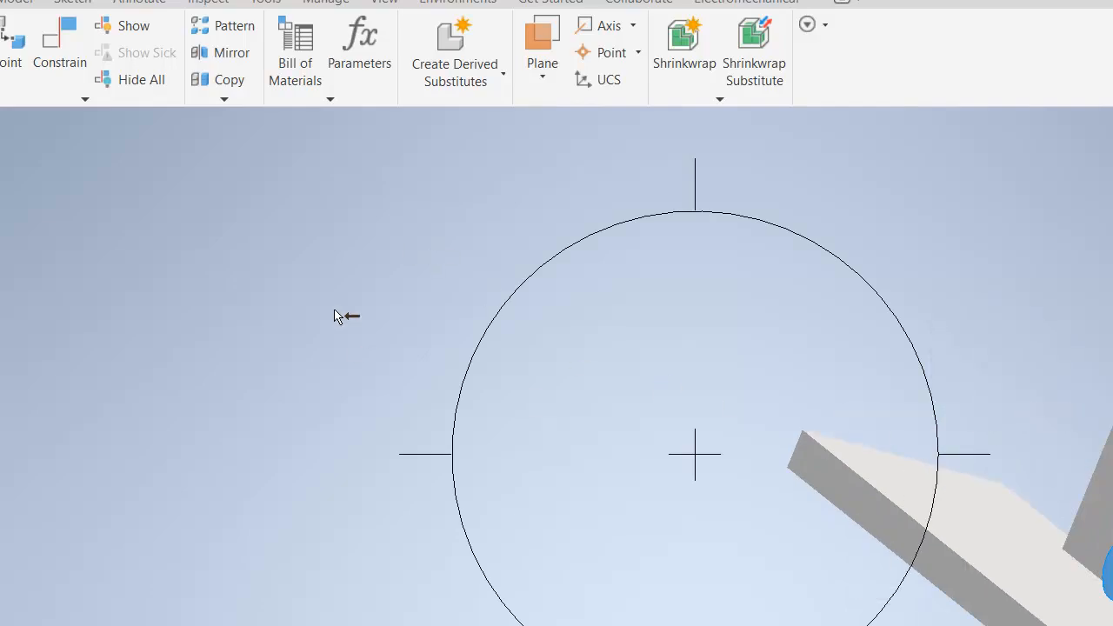
pyautogui.click(63, 56)
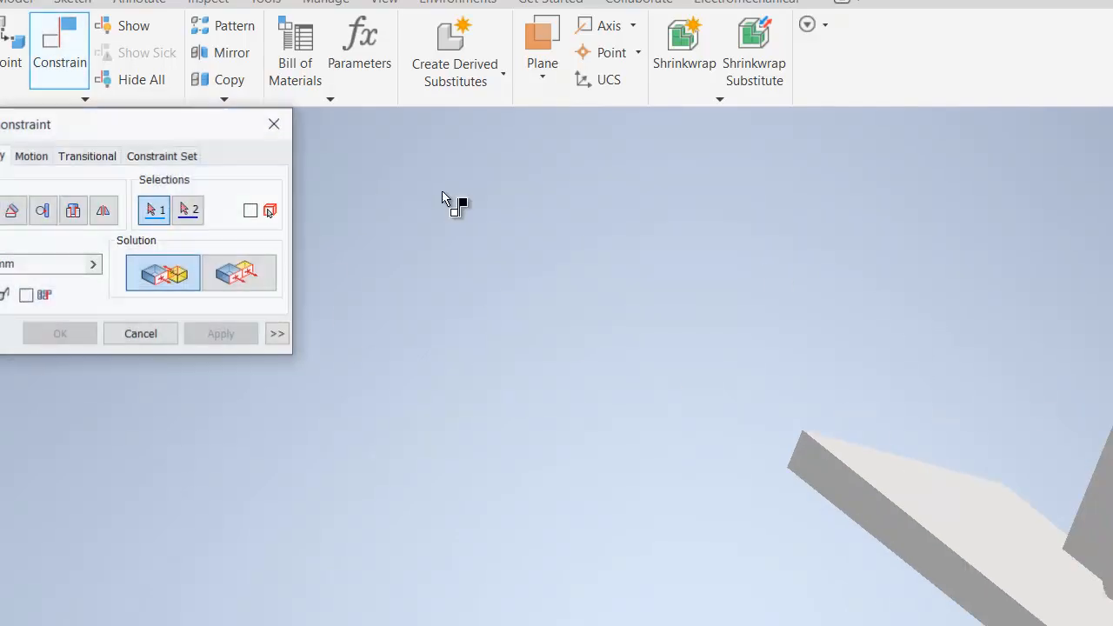
pyautogui.click(1110, 574)
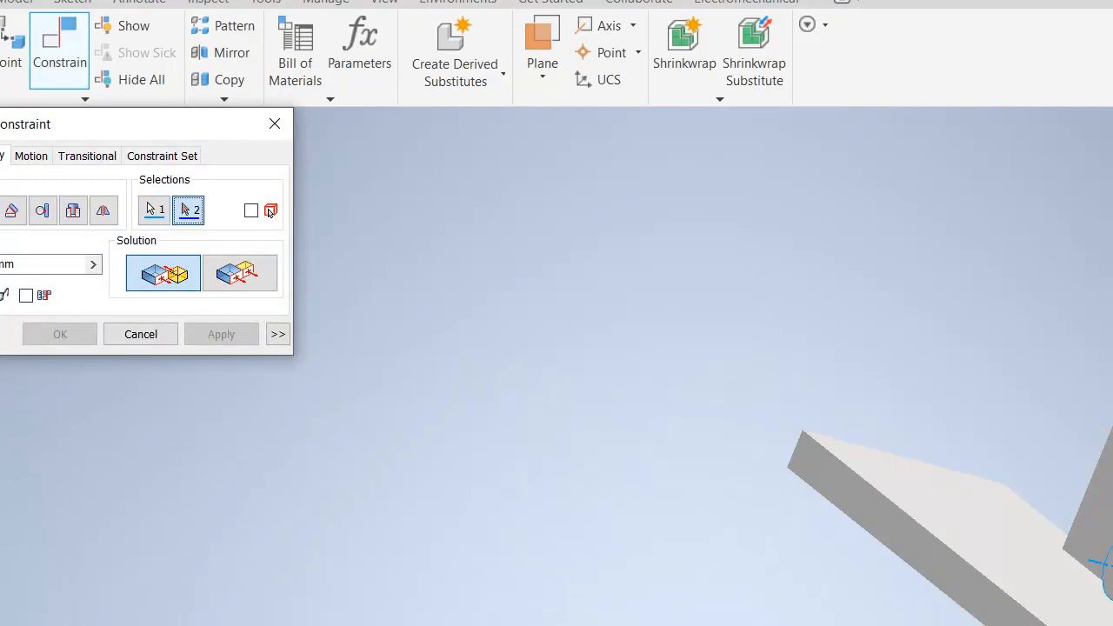
pyautogui.click(1112, 574)
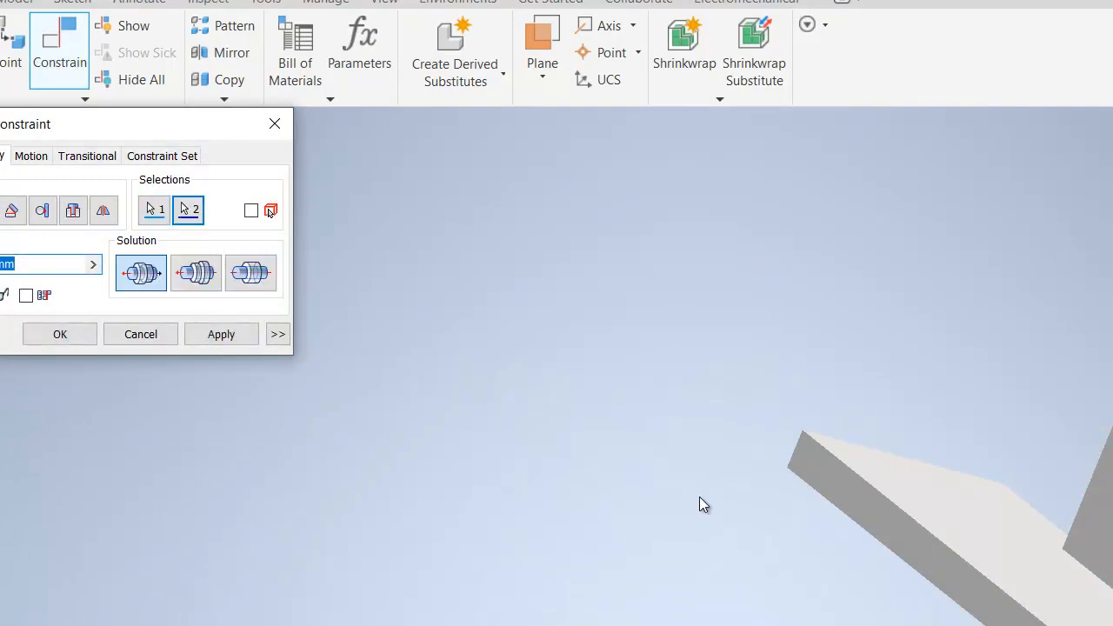
pyautogui.click(87, 341)
# Step: Move the block with the attached link and crank to test the mechanism's motion above the base
pyautogui.scroll(4, 88, 343)
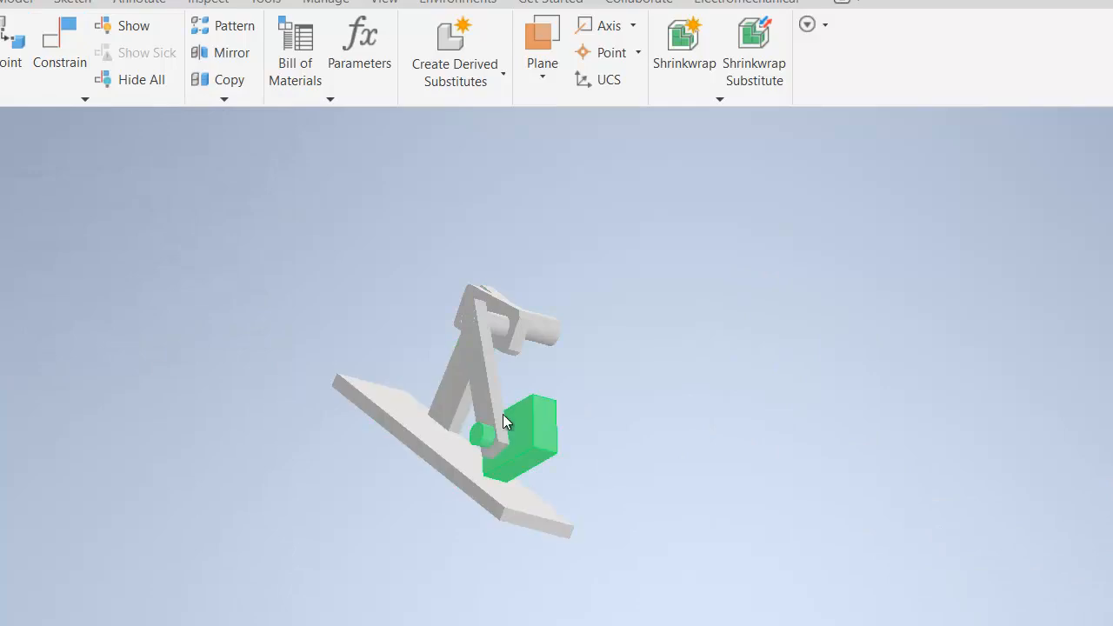
pyautogui.moveTo(546, 462); pyautogui.dragTo(546, 436)
pyautogui.scroll(-4, 520, 465)
pyautogui.scroll(4, 424, 502)
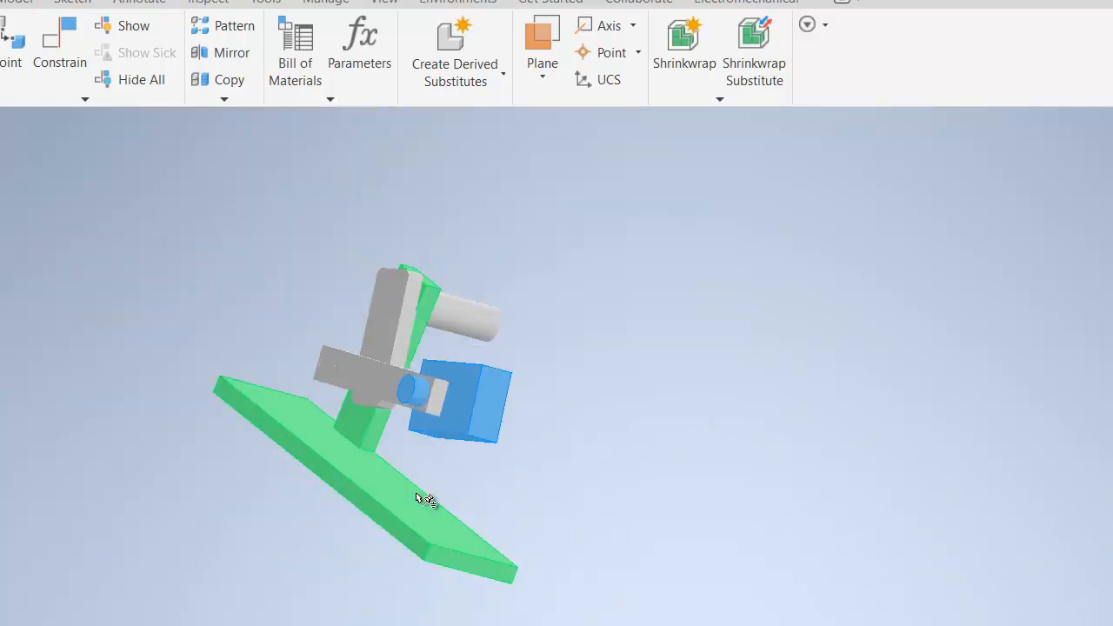
pyautogui.click(473, 417)
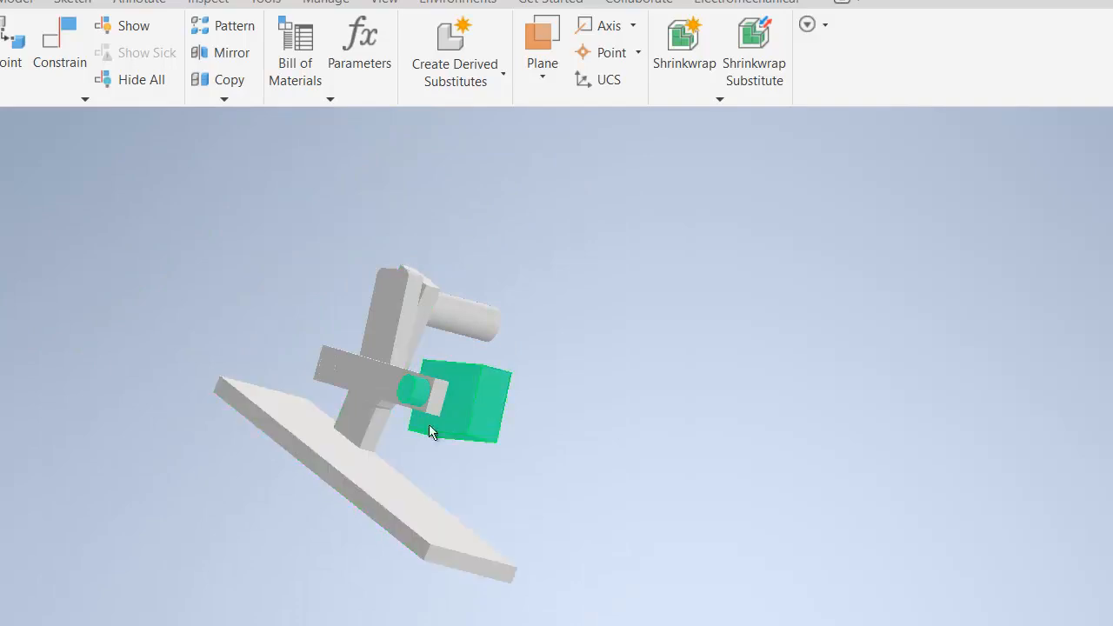
pyautogui.moveTo(475, 411); pyautogui.dragTo(497, 388)
# Step: Mate the block's narrow side face farthest from the base to the base plate's top face with 0 mm offset
pyautogui.click(65, 61)
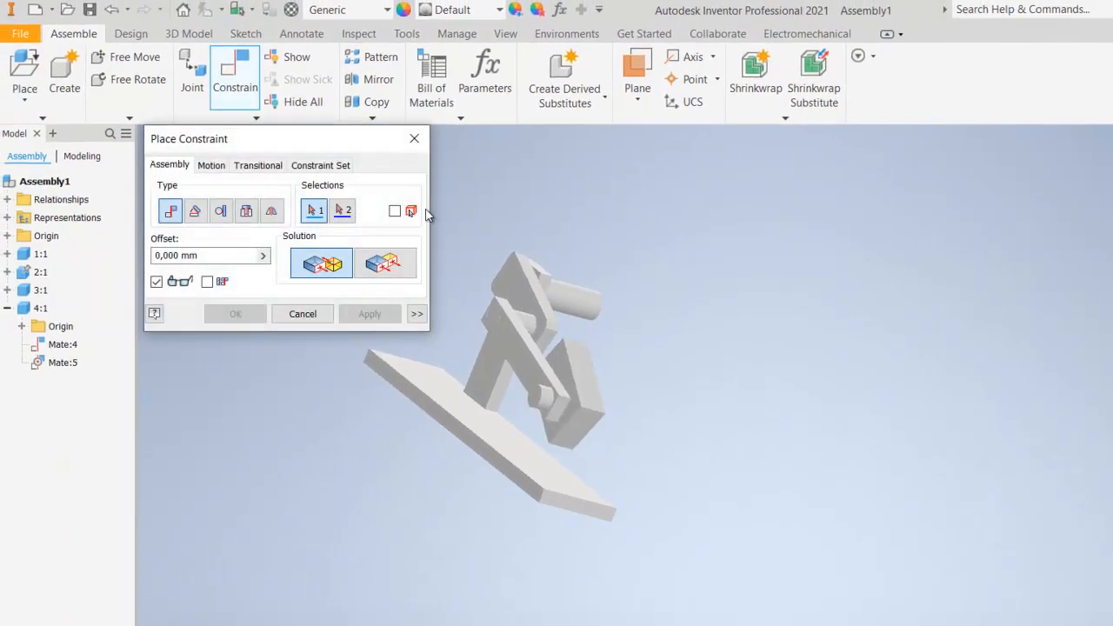
pyautogui.scroll(3, 581, 374)
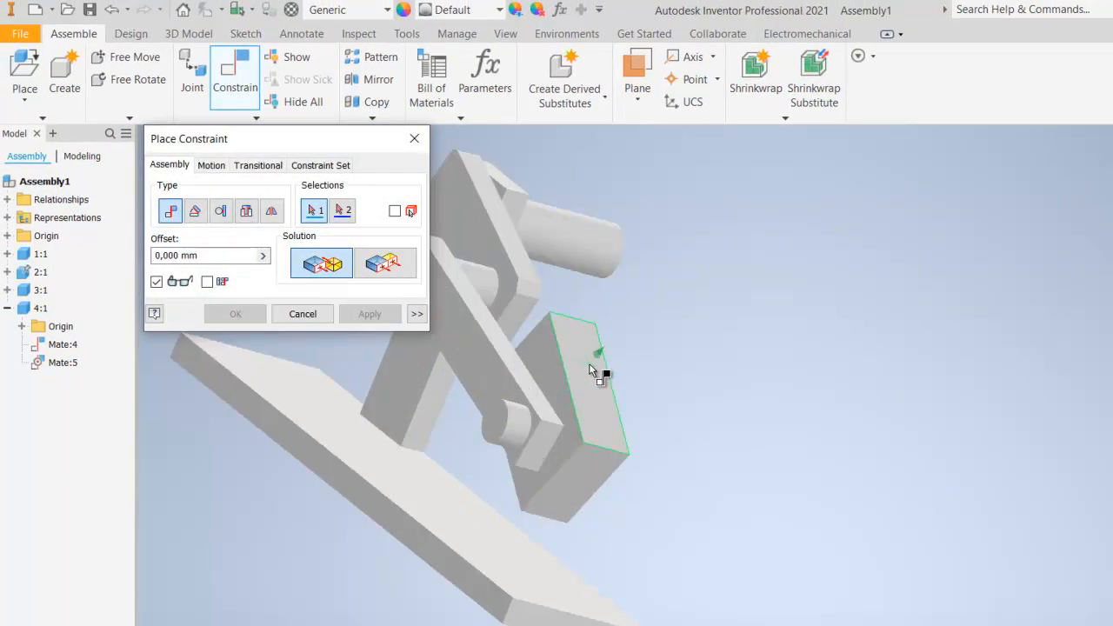
pyautogui.click(592, 371)
pyautogui.click(481, 543)
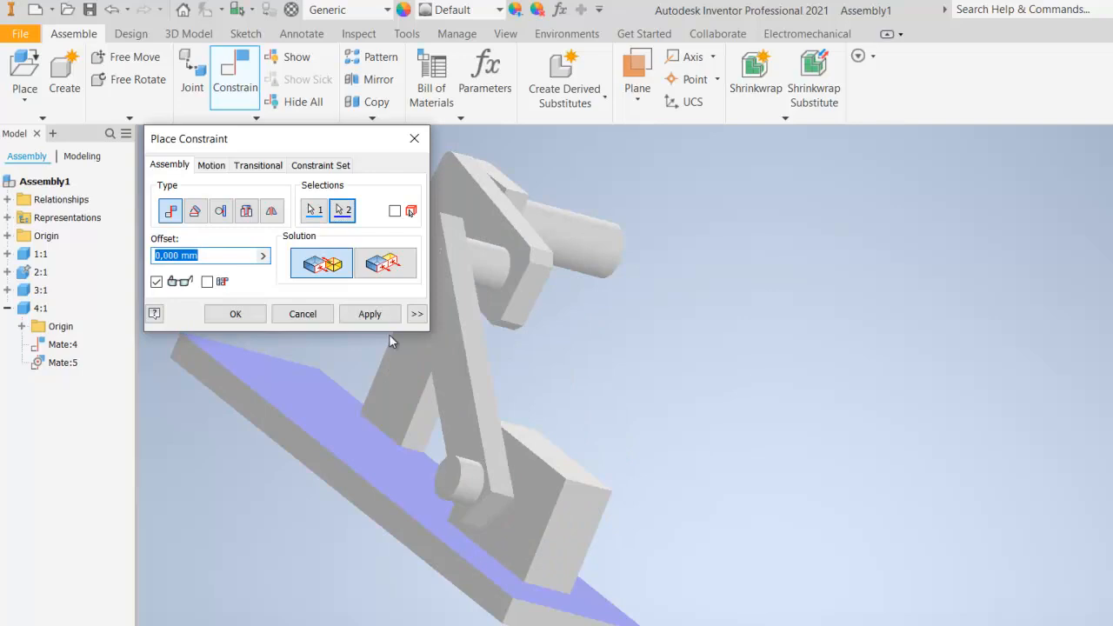
pyautogui.click(246, 315)
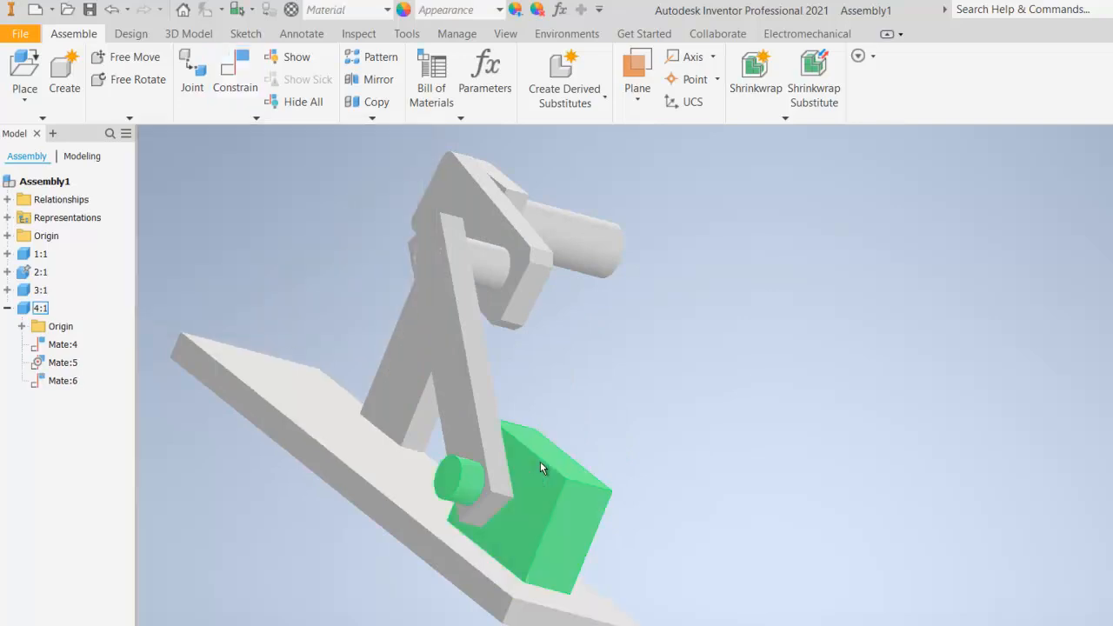
# Step: Slide the block along the base plate to check how the mechanism moves
pyautogui.moveTo(537, 516); pyautogui.dragTo(509, 500)
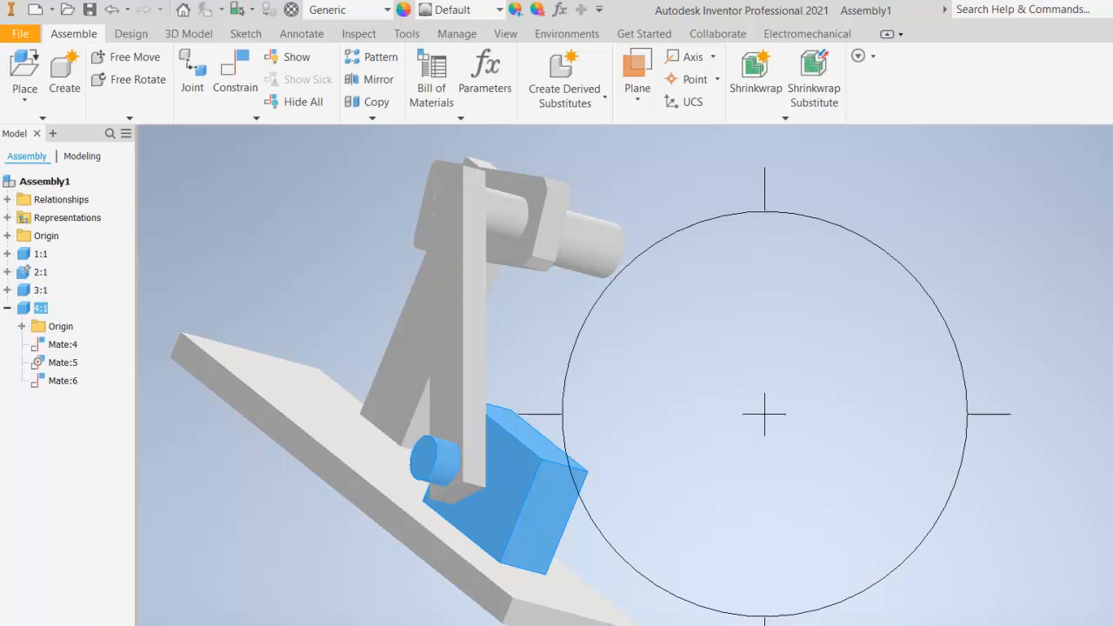
pyautogui.keyDown('shift'); pyautogui.moveTo(845, 440); pyautogui.dragTo(703, 421, button='middle'); pyautogui.keyUp('shift')
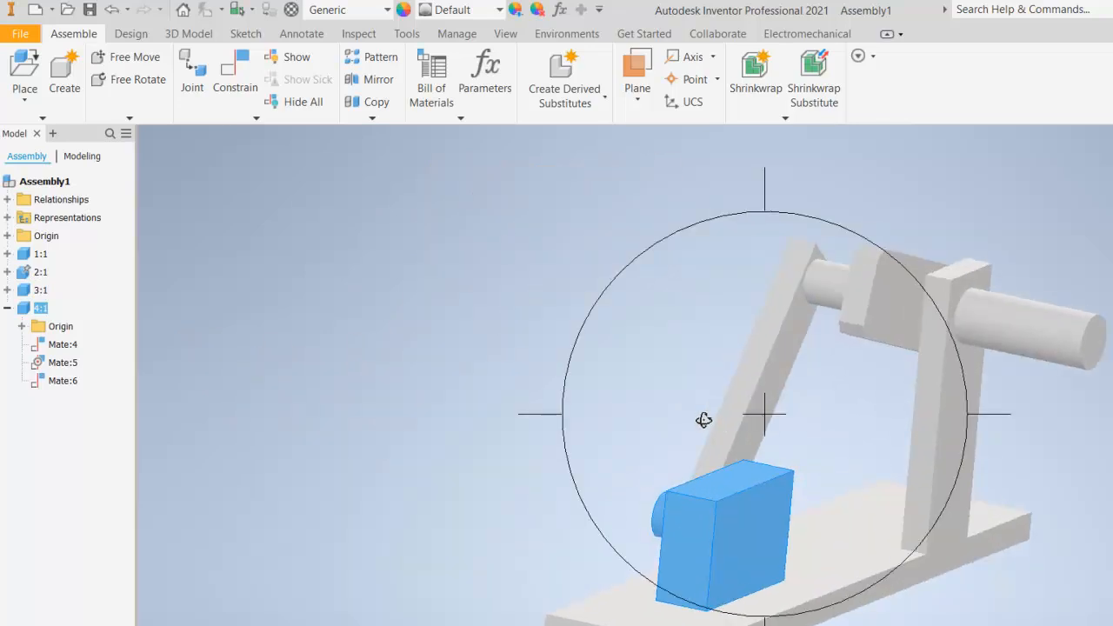
pyautogui.rightClick(772, 442)
pyautogui.click(826, 437)
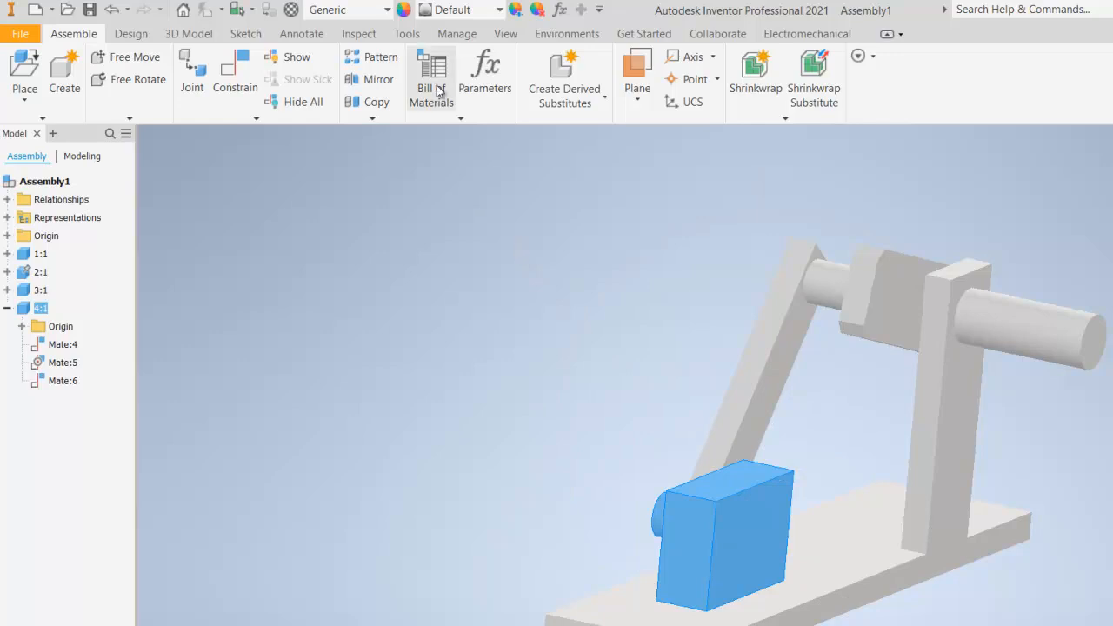
# Step: Run an interference analysis with the link, crank and base in the first selection set
pyautogui.click(369, 38)
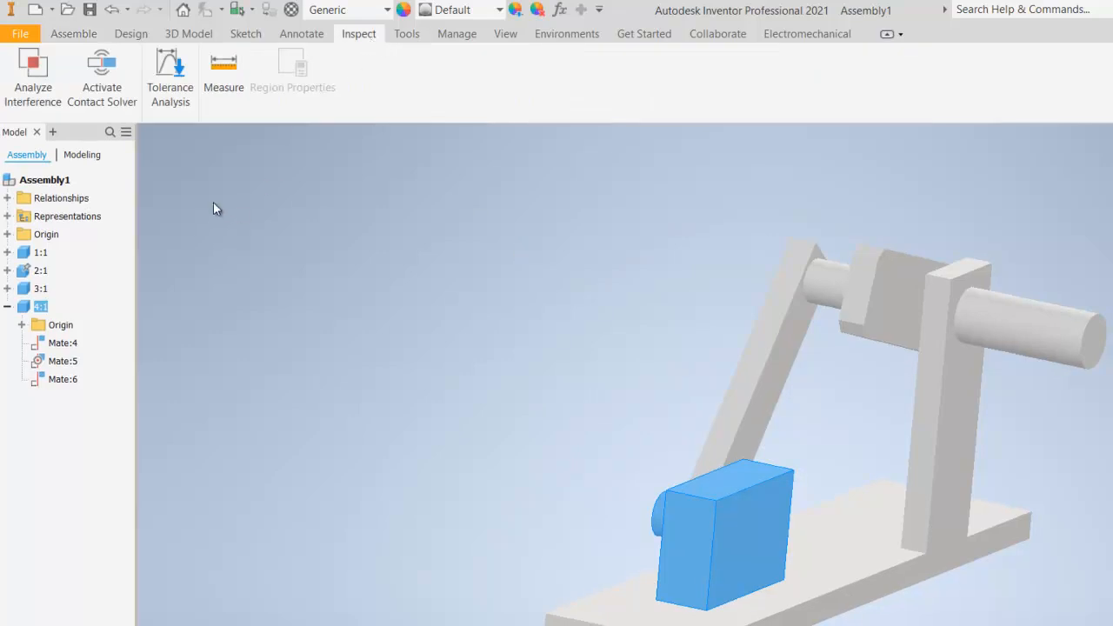
pyautogui.click(35, 87)
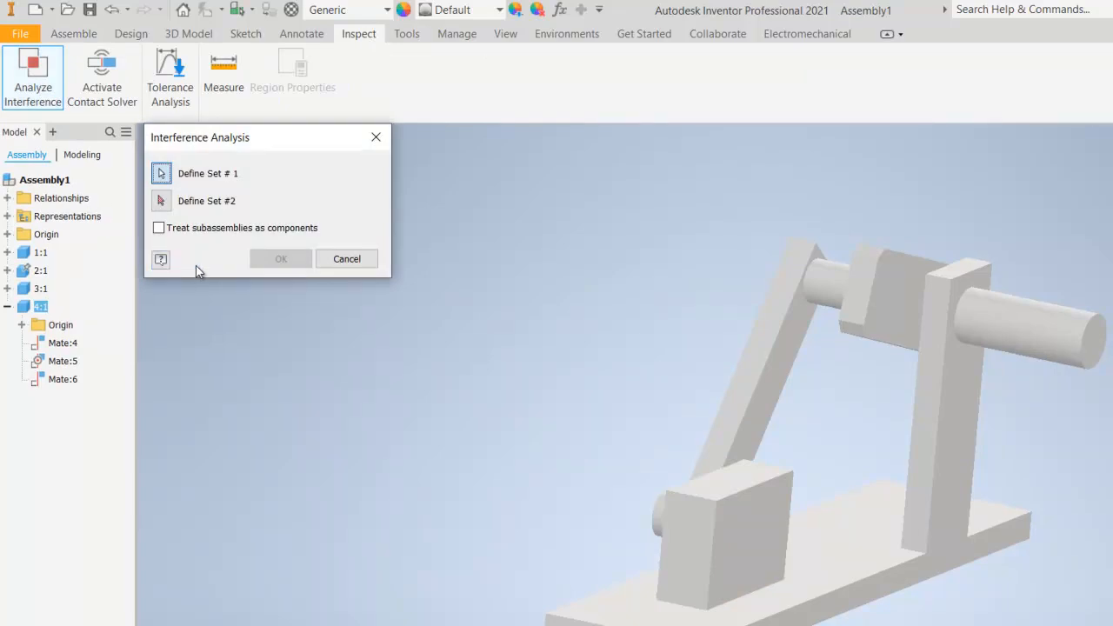
pyautogui.click(700, 470)
pyautogui.click(732, 439)
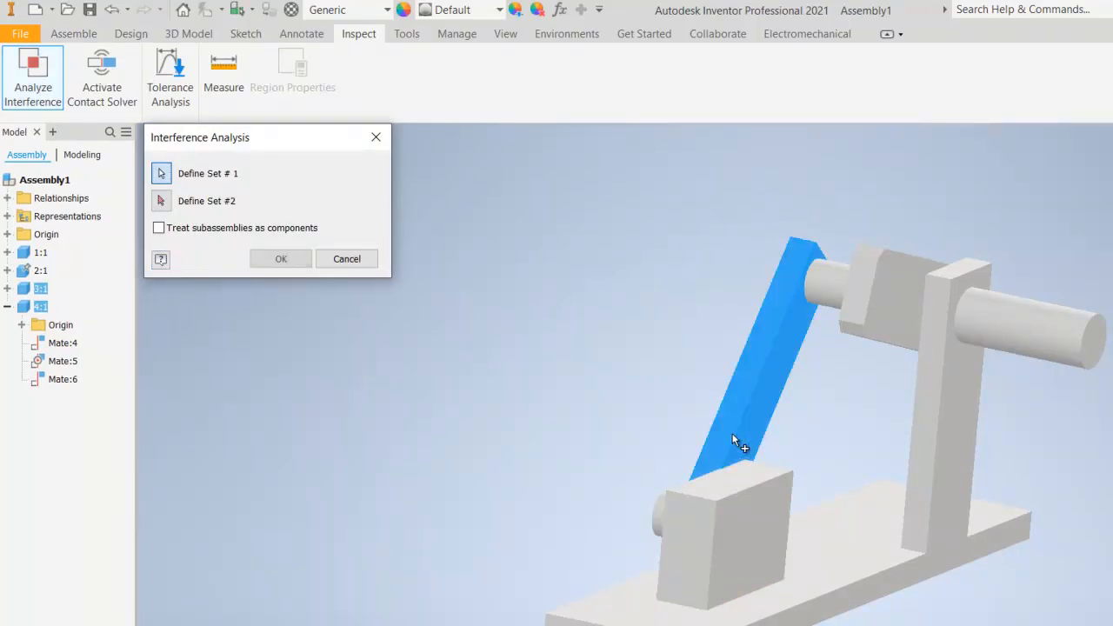
pyautogui.click(830, 278)
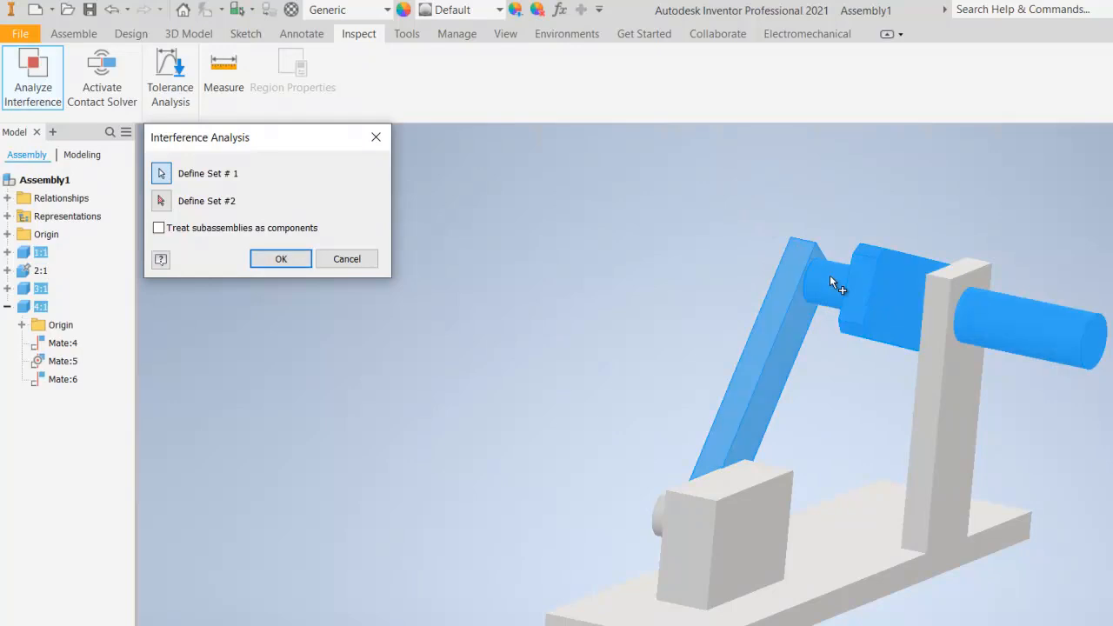
pyautogui.click(937, 376)
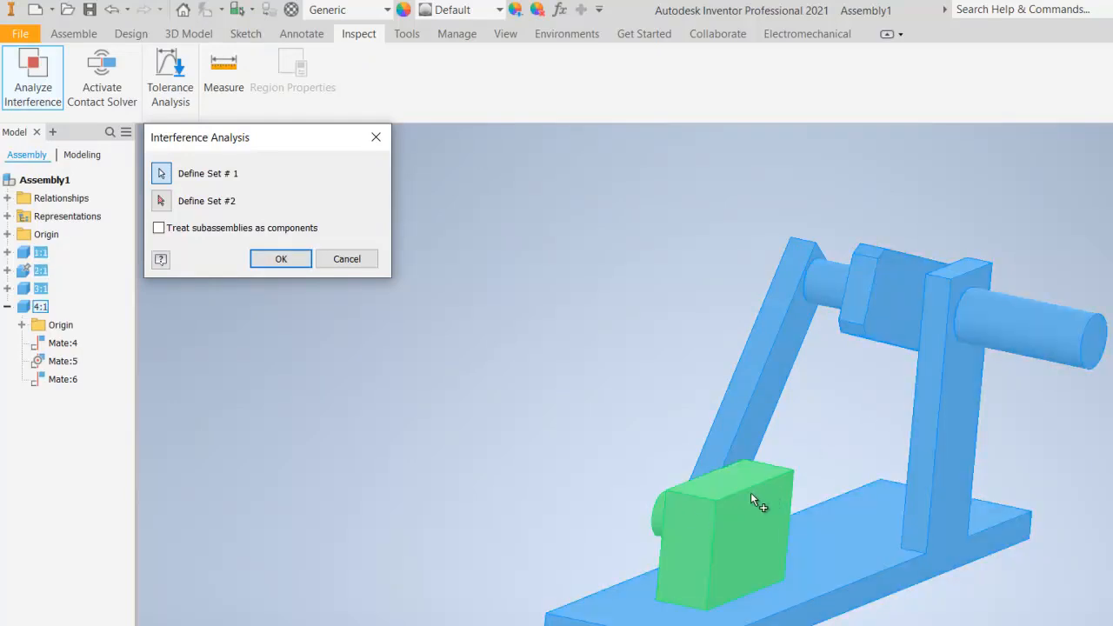
pyautogui.click(288, 265)
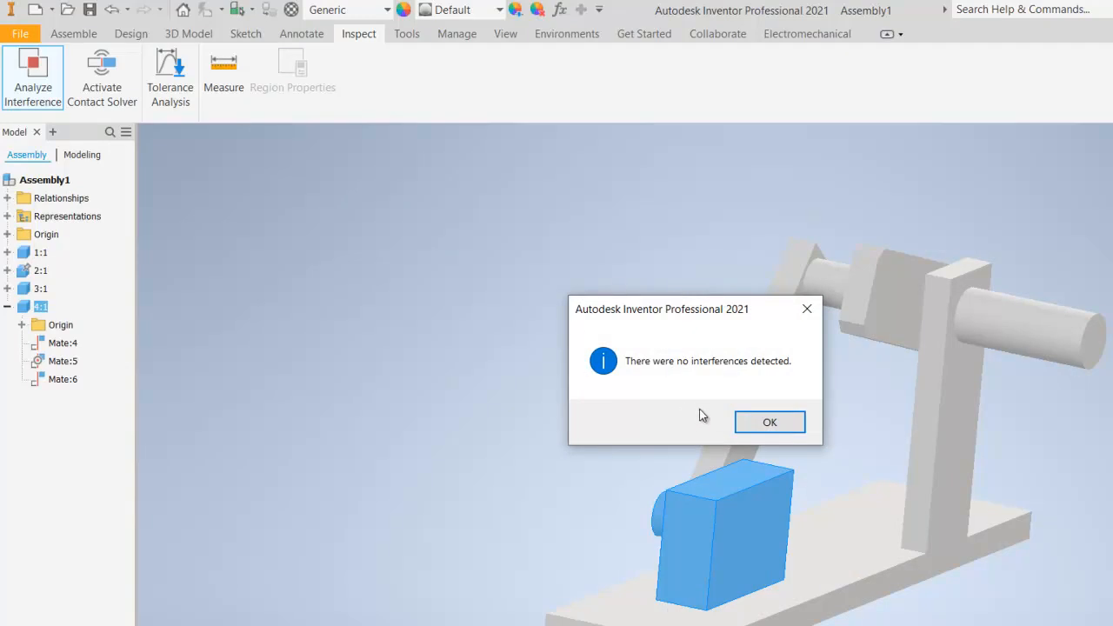
pyautogui.click(760, 423)
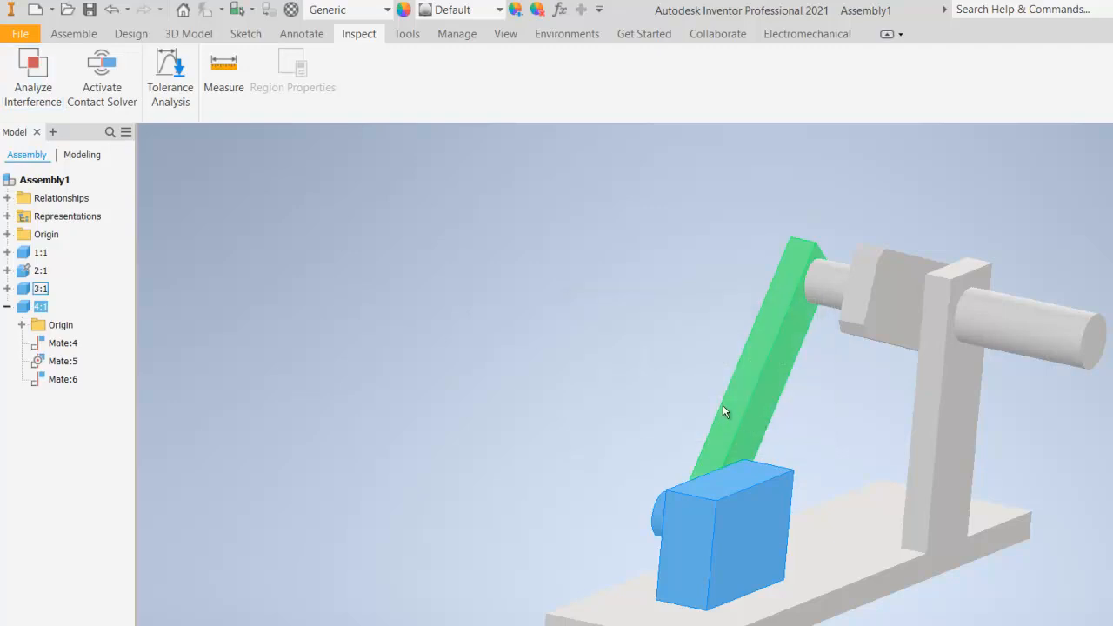
# Step: Reposition the sliding block on the base plate so the connected link and crank turn with it
pyautogui.scroll(3, 722, 405)
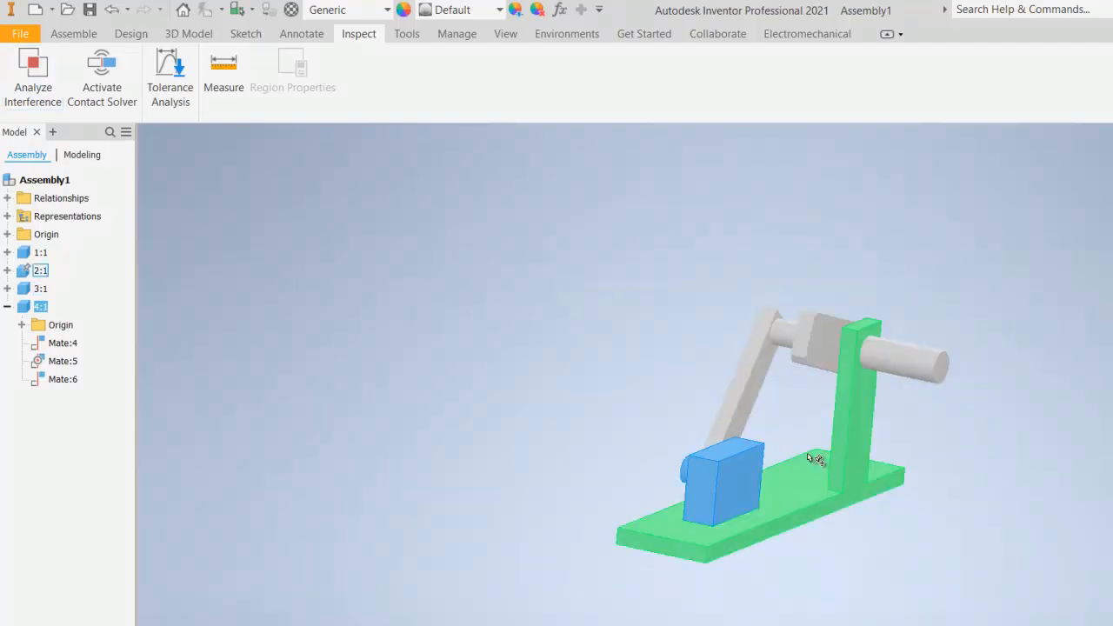
pyautogui.click(74, 33)
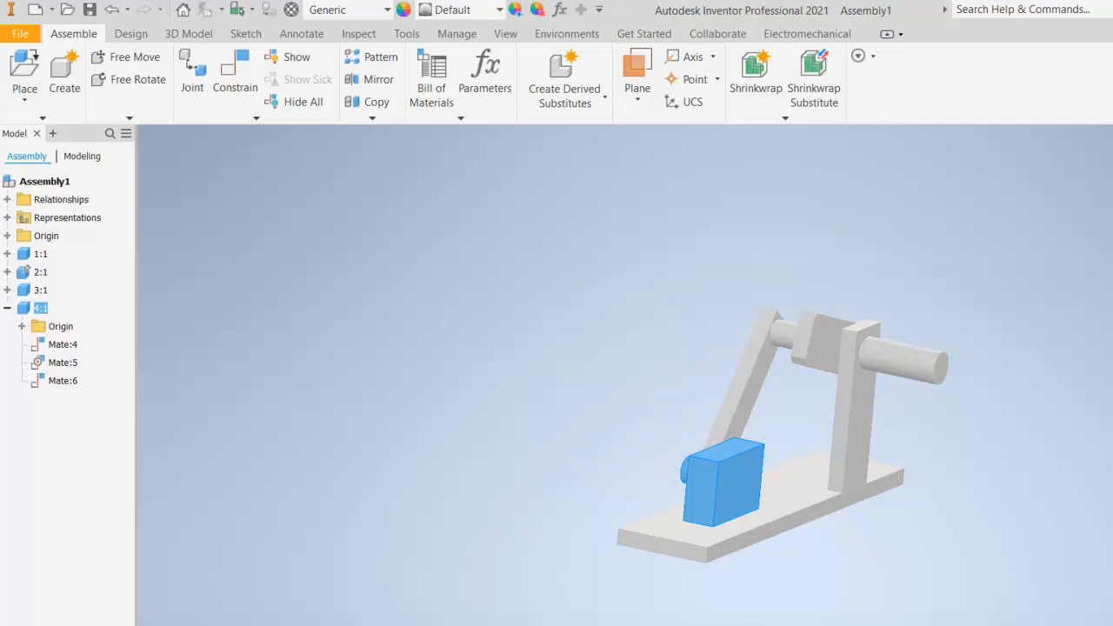
pyautogui.scroll(-2, 792, 437)
pyautogui.moveTo(697, 506); pyautogui.dragTo(723, 504)
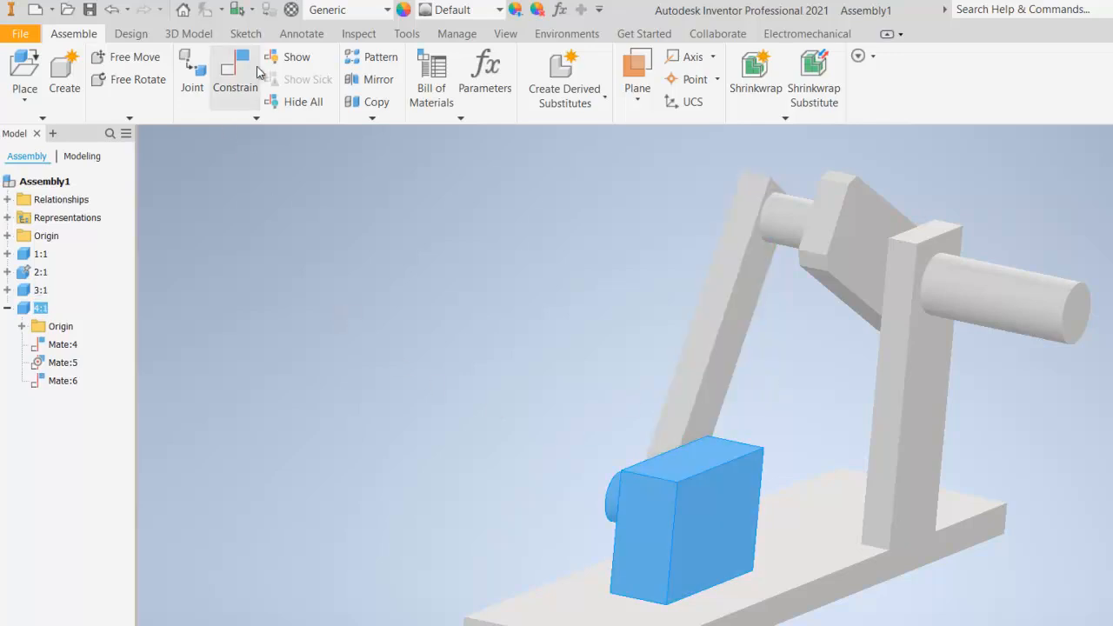
pyautogui.click(348, 33)
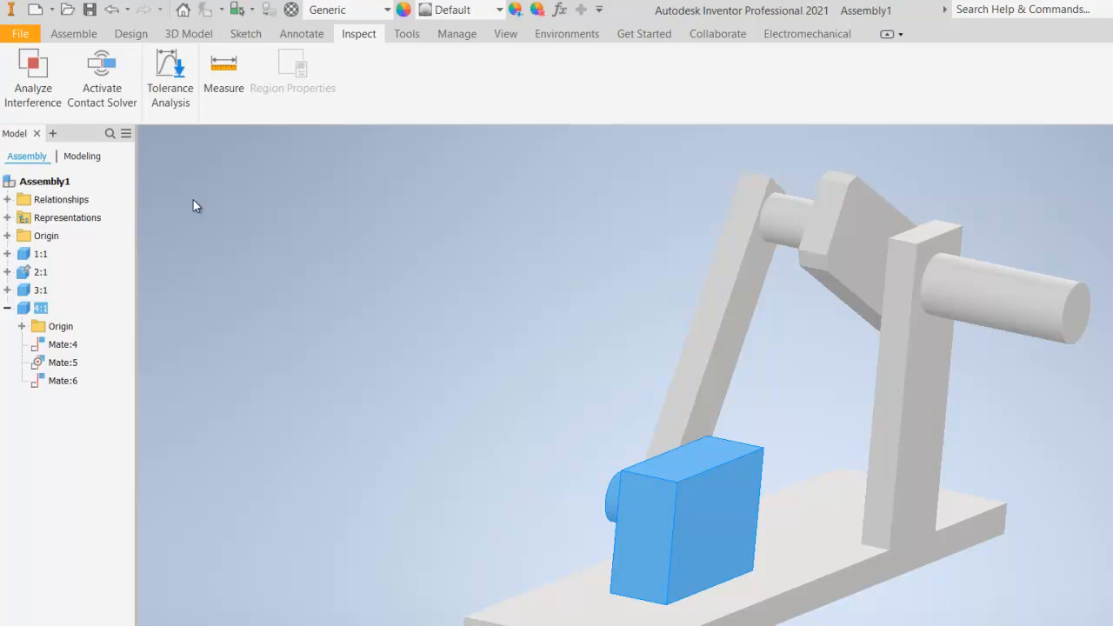
pyautogui.click(71, 35)
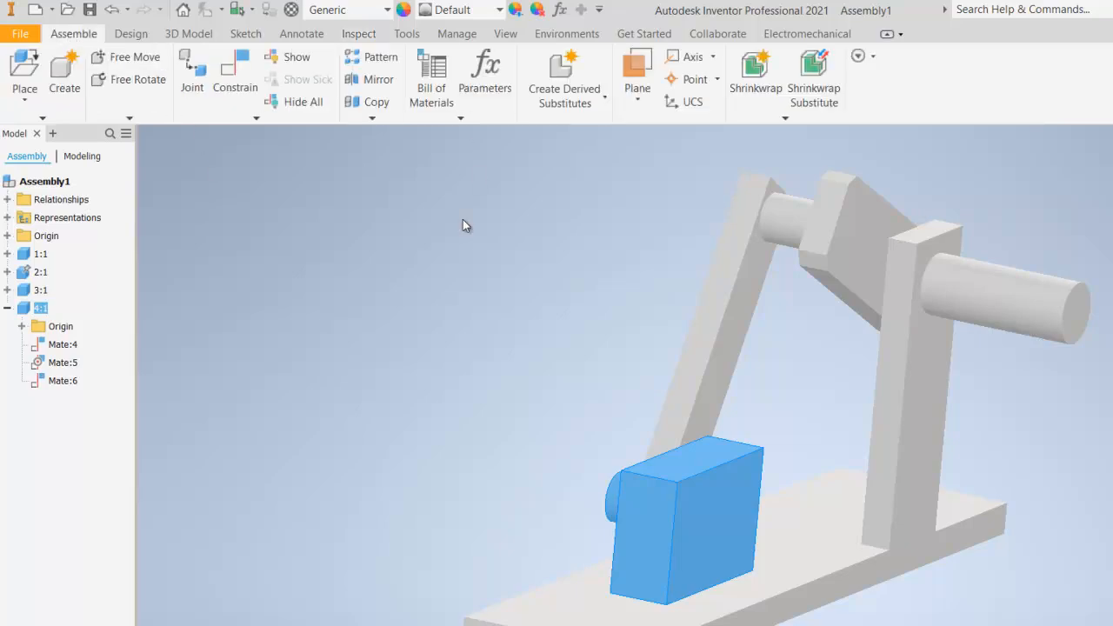
# Step: Save the assembly as Assembly2 in the DYNAMIC ANALYSIS INVENTOR folder
pyautogui.click(89, 11)
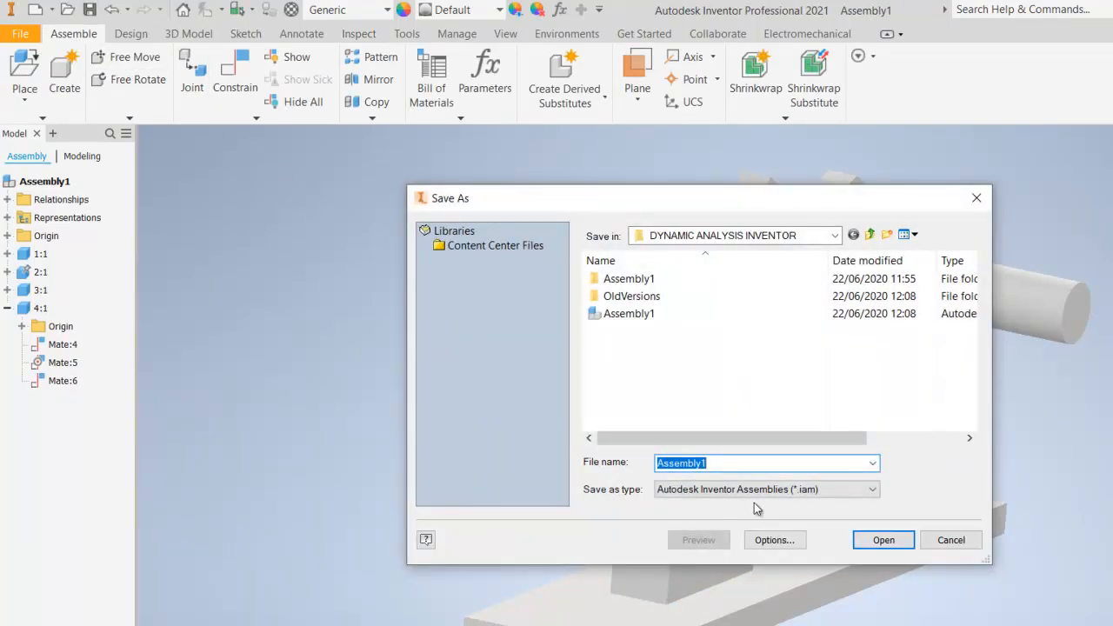
pyautogui.click(730, 464)
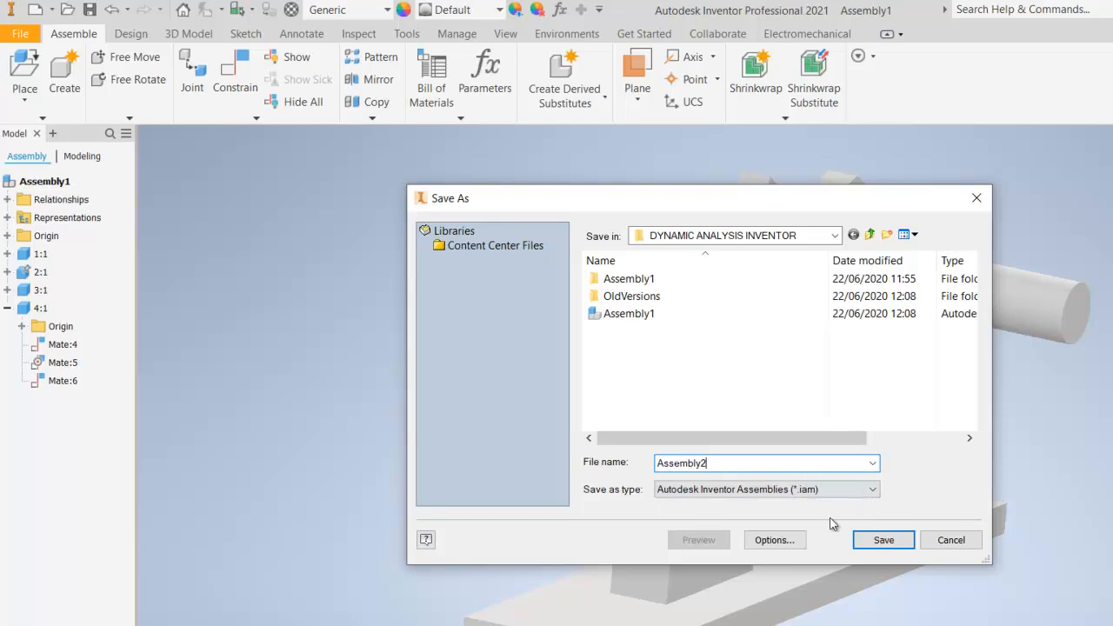
pyautogui.click(863, 539)
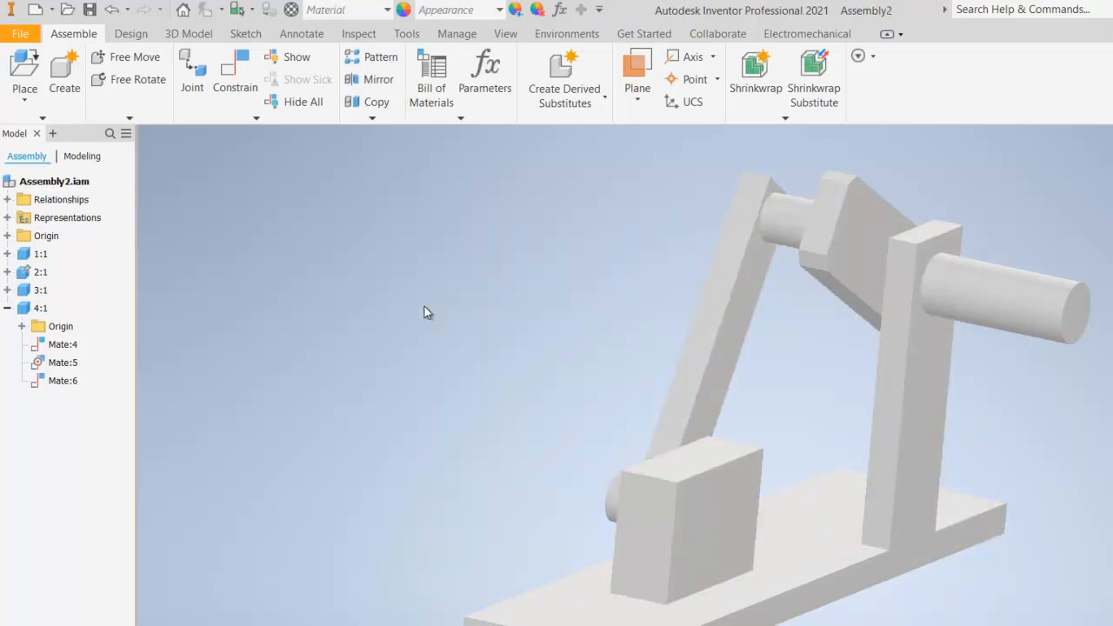
# Step: Start the Dynamic Simulation environment for the assembly and dismiss the redundancy warning
pyautogui.click(553, 38)
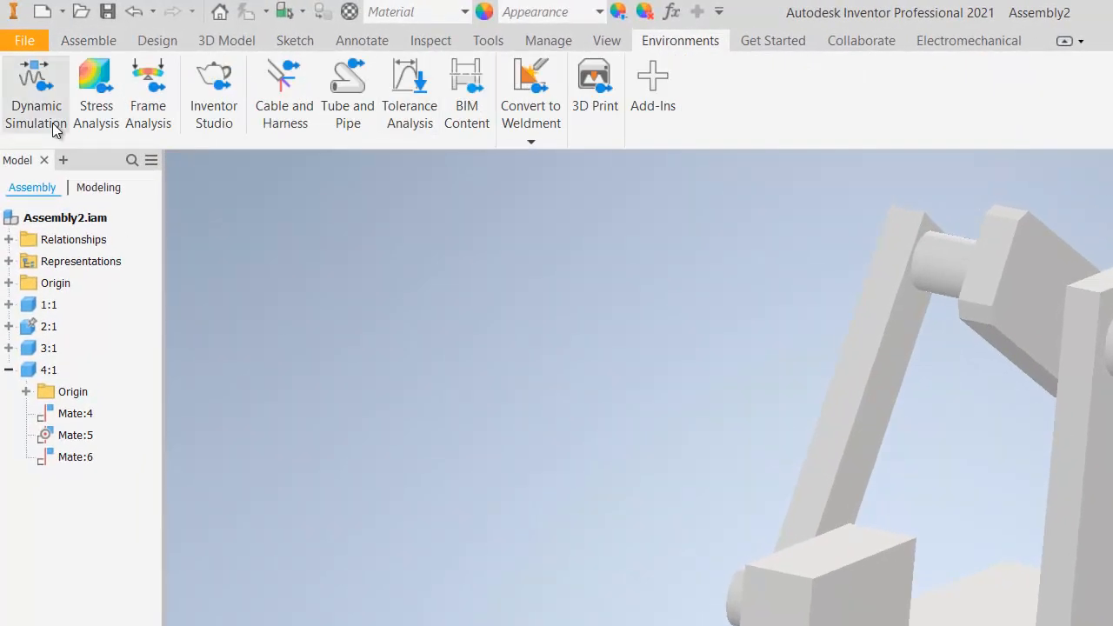
pyautogui.click(118, 41)
pyautogui.click(654, 41)
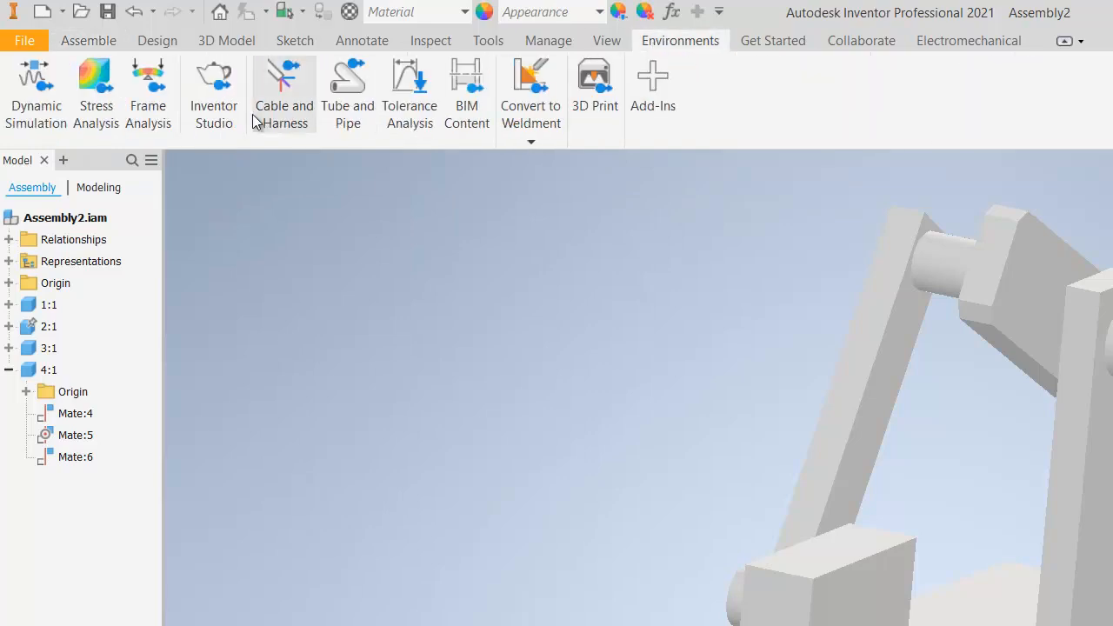
pyautogui.click(37, 111)
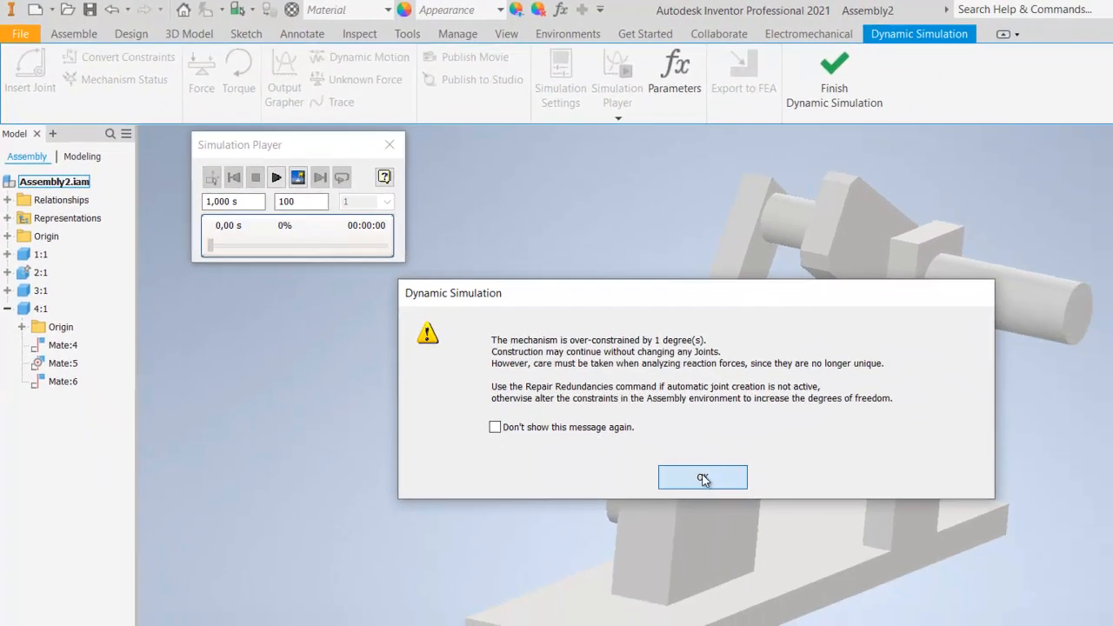
pyautogui.click(842, 571)
# Step: Test the sliding block's motion along the base within the simulation environment
pyautogui.scroll(3, 561, 361)
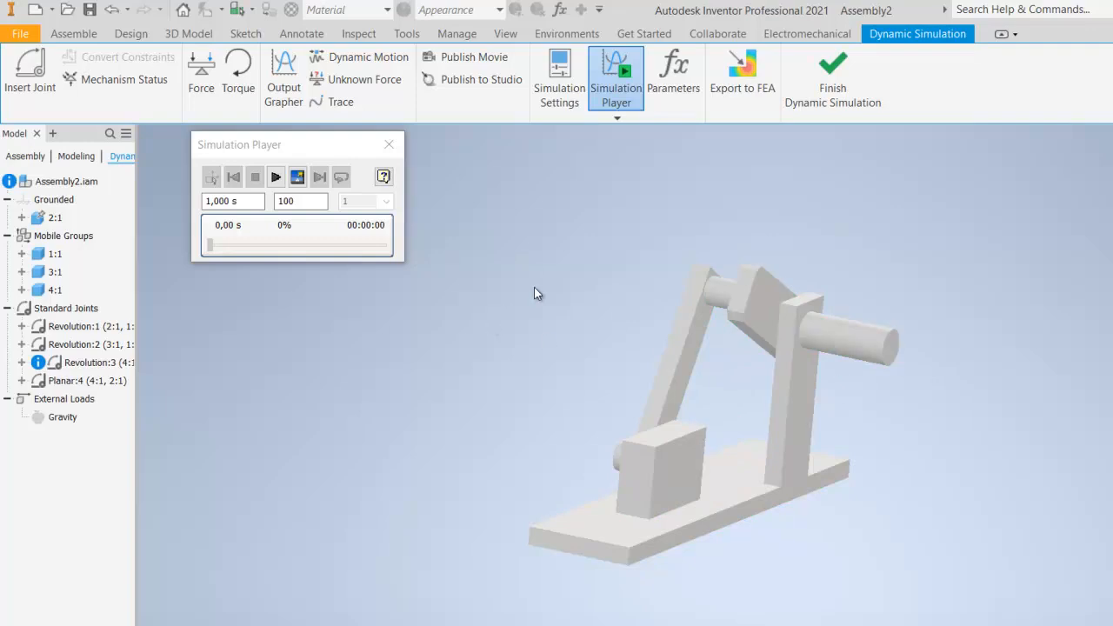
pyautogui.scroll(-4, 810, 402)
pyautogui.scroll(3, 807, 403)
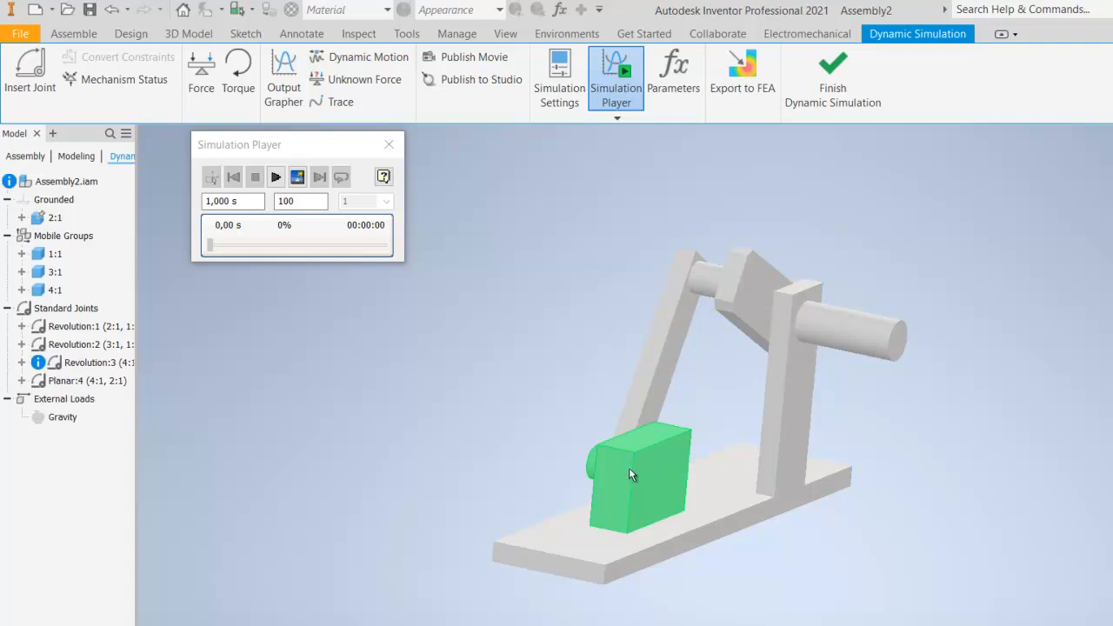
pyautogui.moveTo(614, 487); pyautogui.dragTo(498, 552)
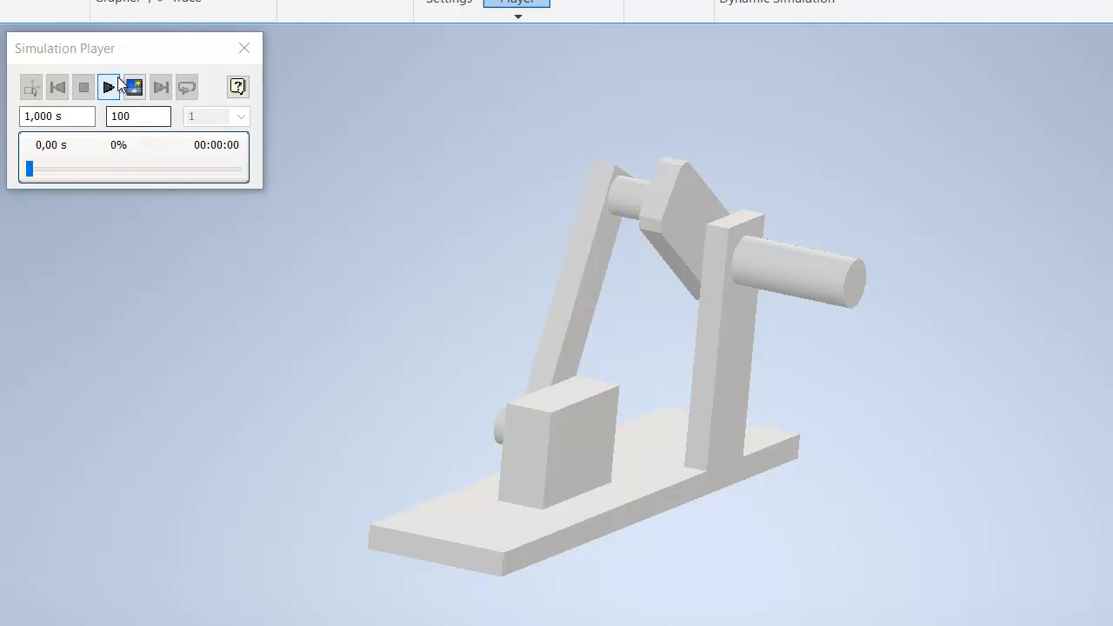
pyautogui.click(70, 6)
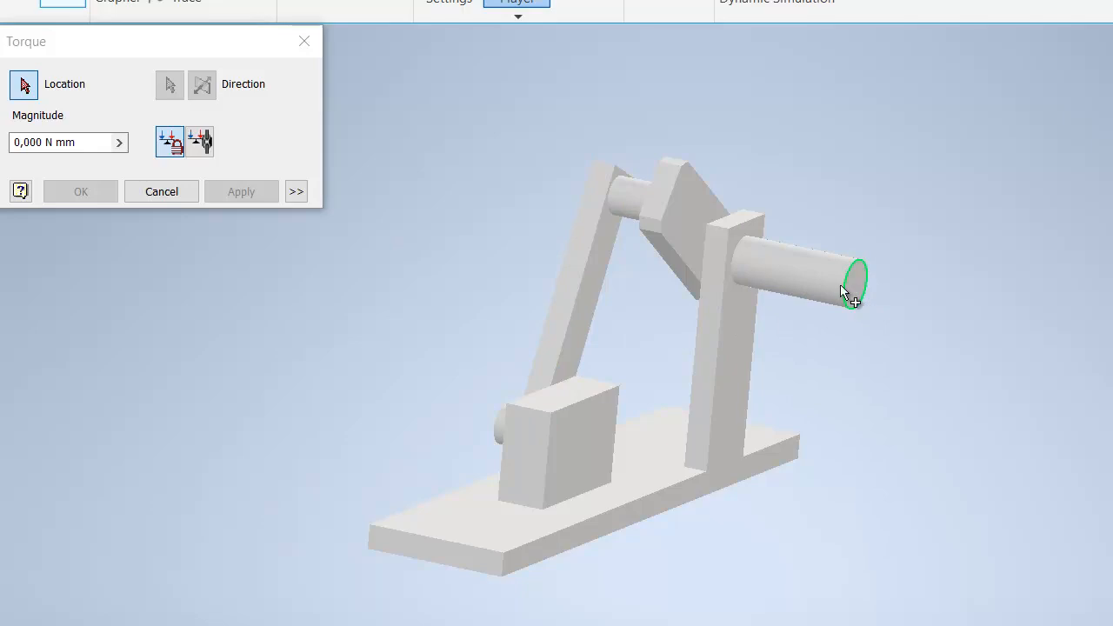
pyautogui.click(861, 280)
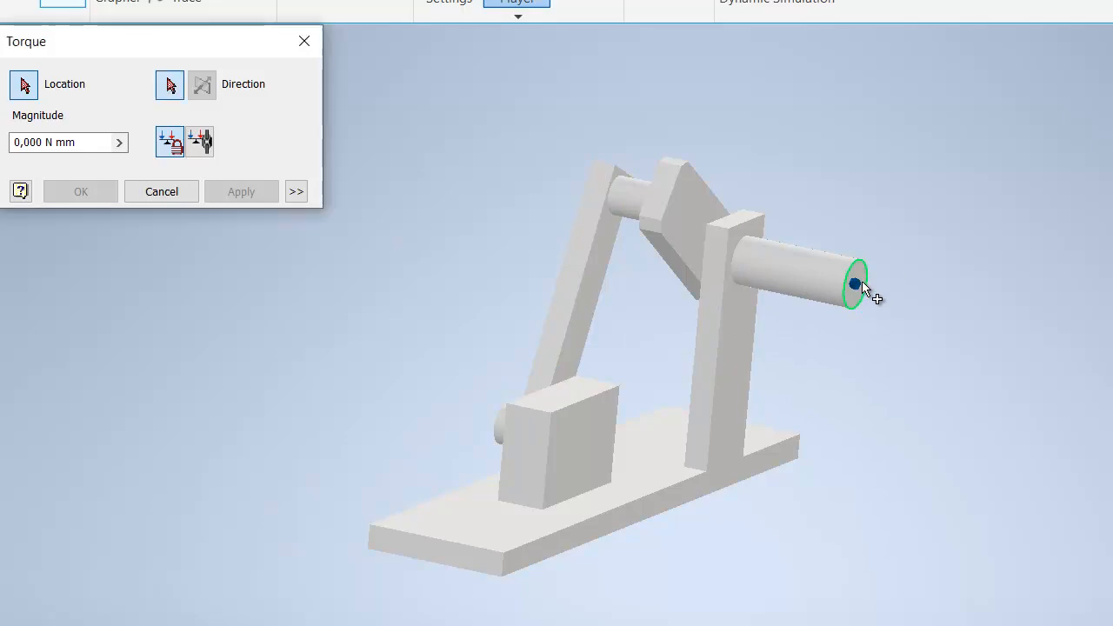
pyautogui.click(860, 266)
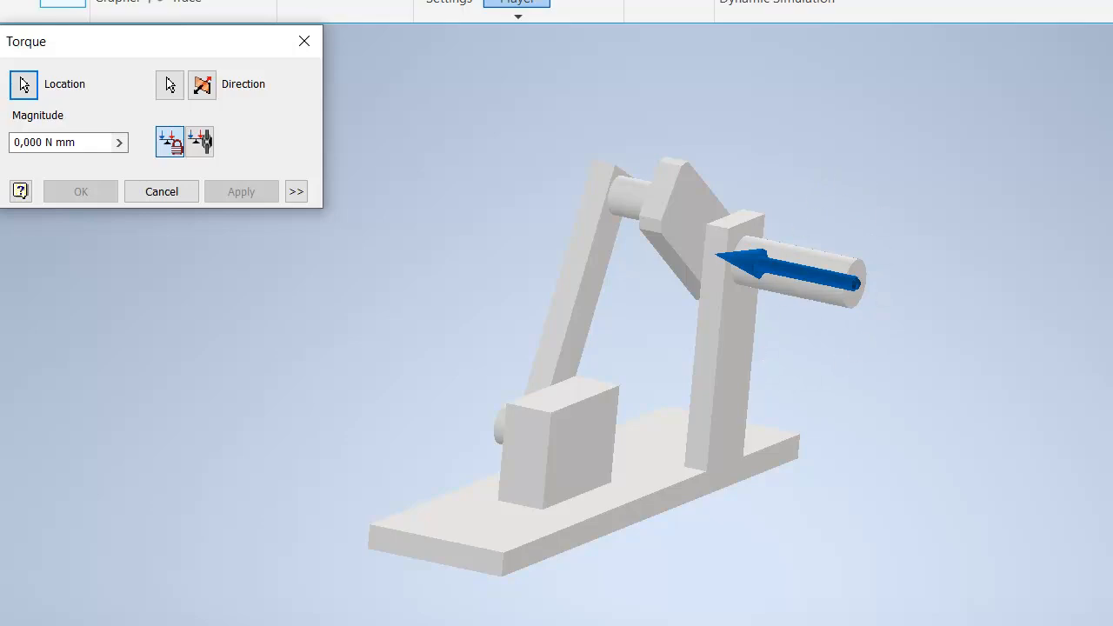
pyautogui.click(1110, 86)
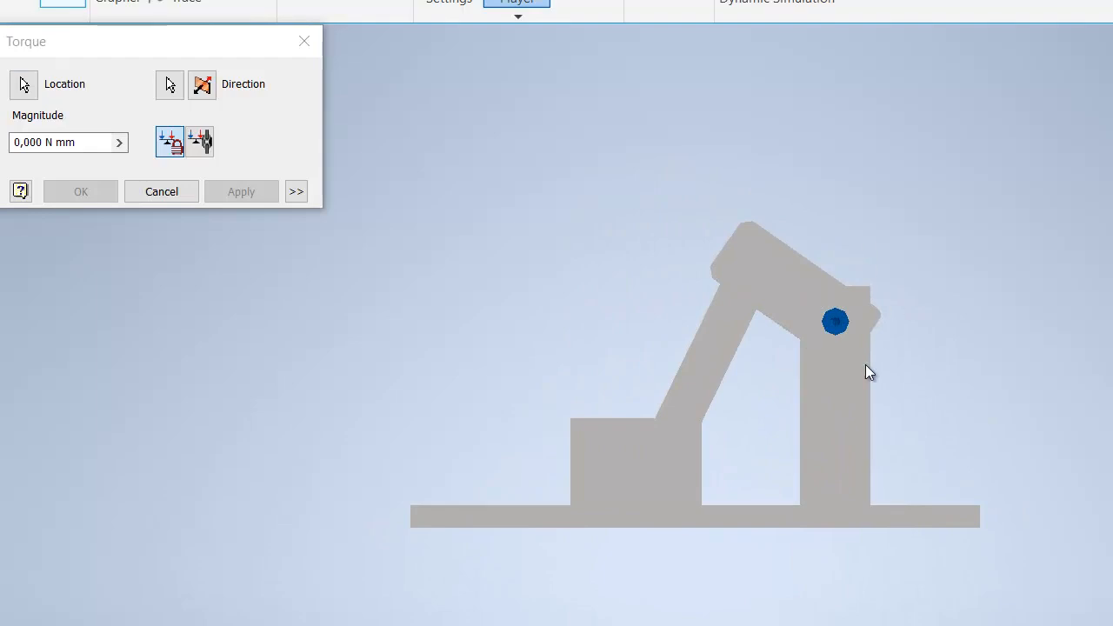
pyautogui.press('F4')
pyautogui.moveTo(793, 385); pyautogui.dragTo(936, 478)
pyautogui.rightClick(387, 265)
pyautogui.click(445, 268)
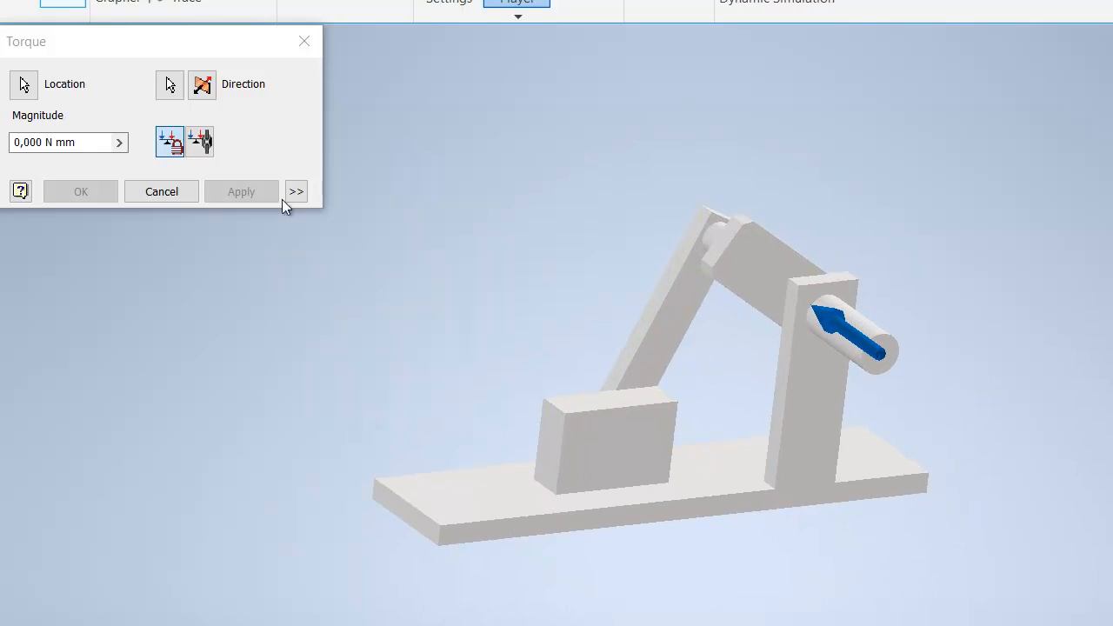
pyautogui.click(160, 192)
# Step: Locate the torque at the centre of the crank shaft's outer end, with its direction along the shaft axis
pyautogui.click(79, 3)
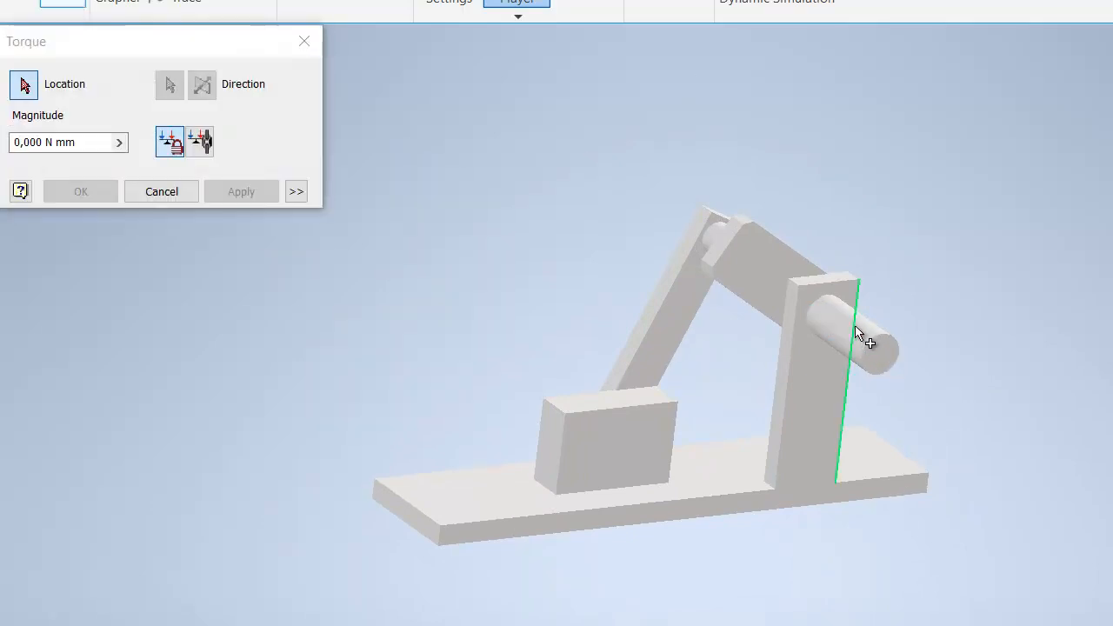
pyautogui.click(875, 348)
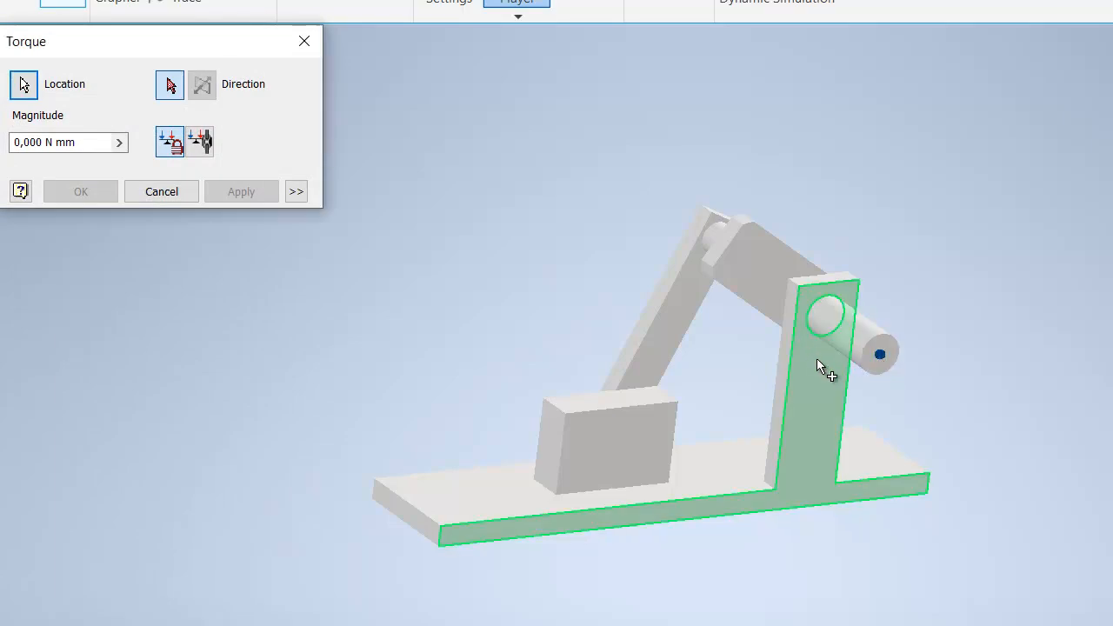
pyautogui.keyDown('shift'); pyautogui.moveTo(994, 355); pyautogui.dragTo(958, 480, button='middle'); pyautogui.keyUp('shift')
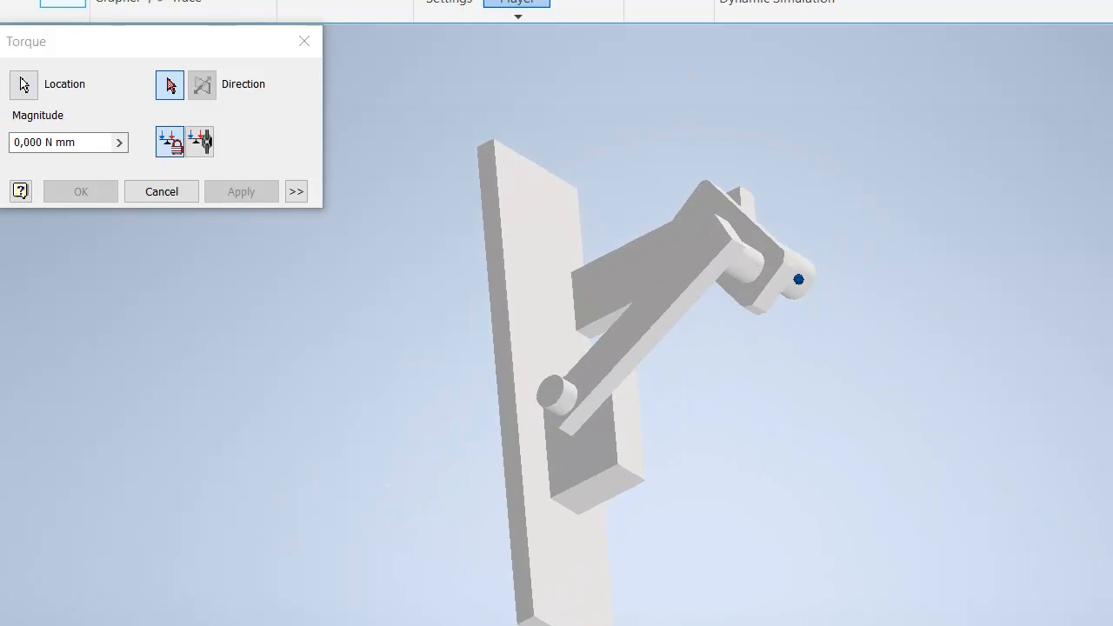
pyautogui.rightClick(605, 281)
pyautogui.click(686, 282)
pyautogui.click(632, 268)
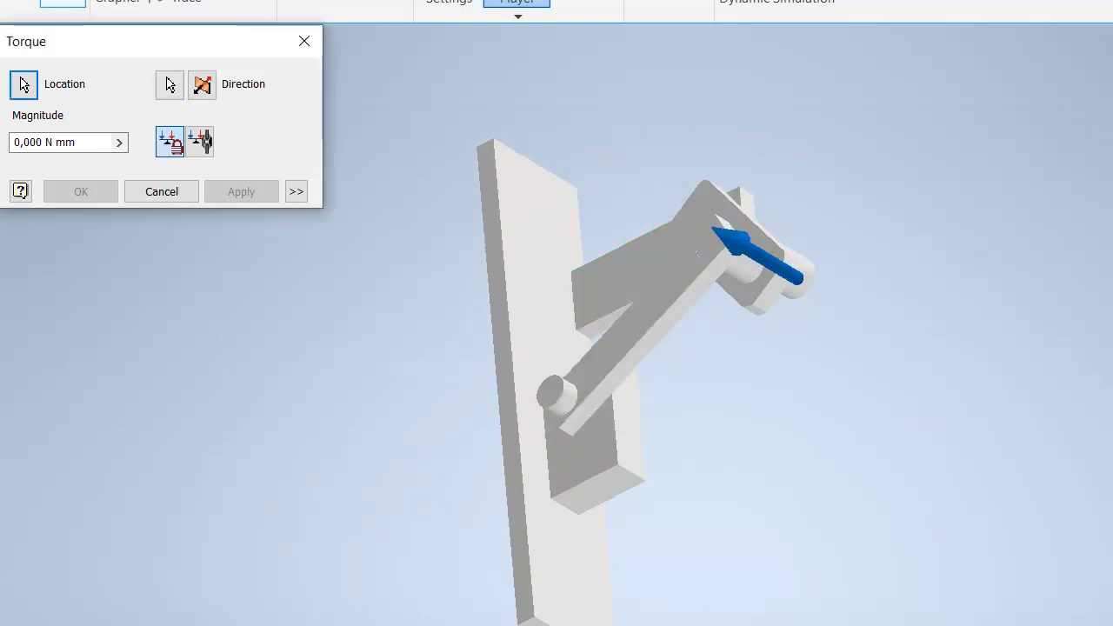
# Step: Reverse the torque direction so its arrow points outward from the crank shaft's free end
pyautogui.keyDown('shift'); pyautogui.moveTo(857, 366); pyautogui.dragTo(591, 286, button='middle'); pyautogui.keyUp('shift')
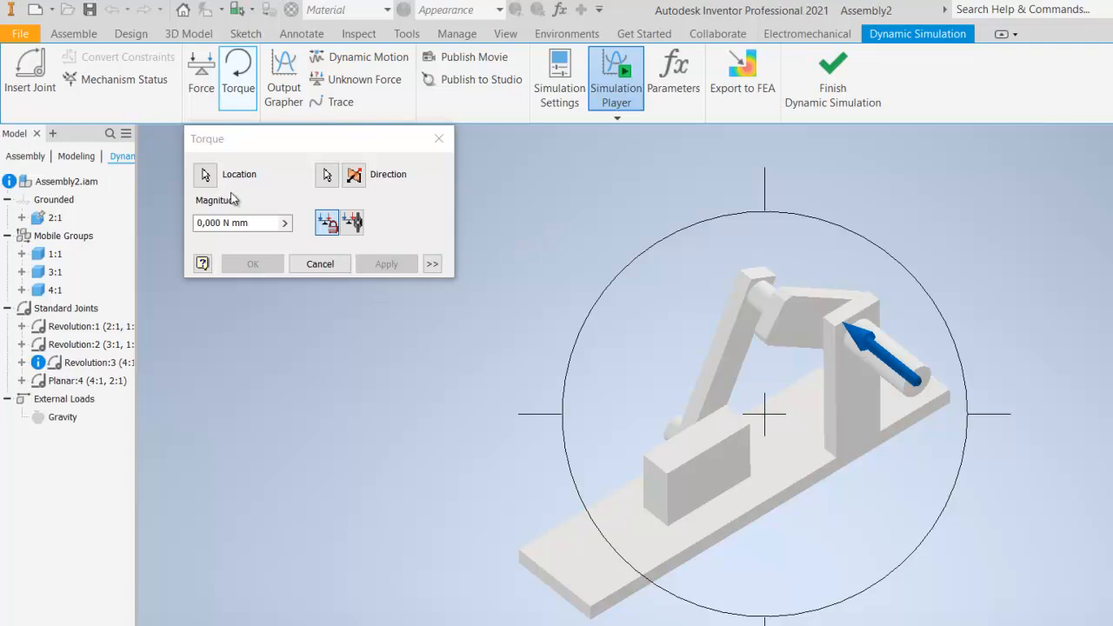
pyautogui.scroll(-3, 813, 324)
pyautogui.scroll(3, 813, 323)
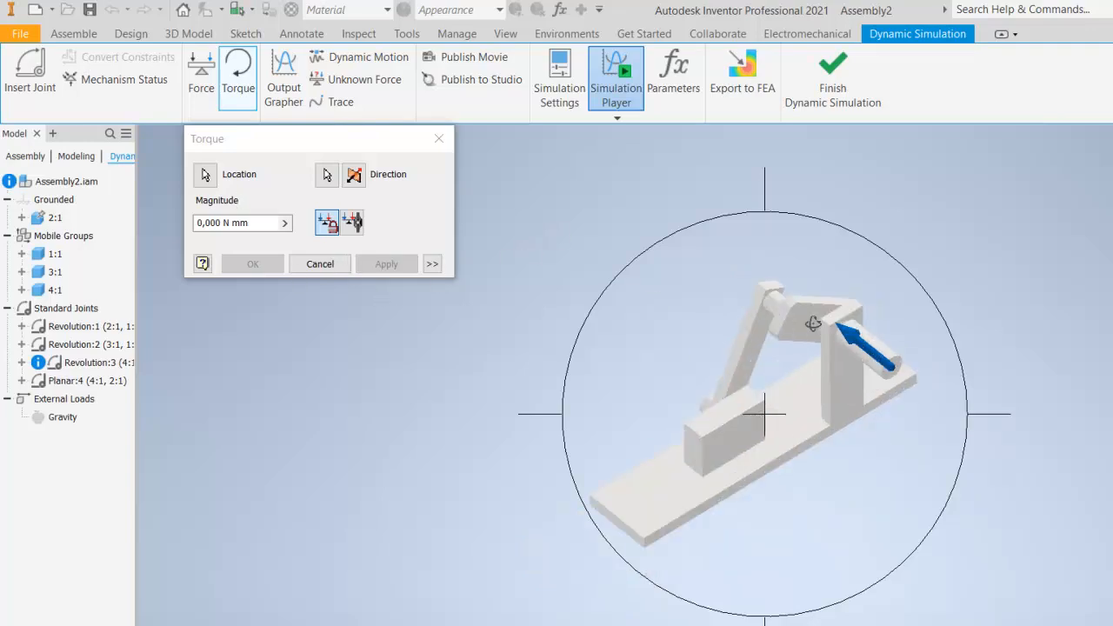
pyautogui.rightClick(813, 324)
pyautogui.click(861, 326)
pyautogui.click(355, 176)
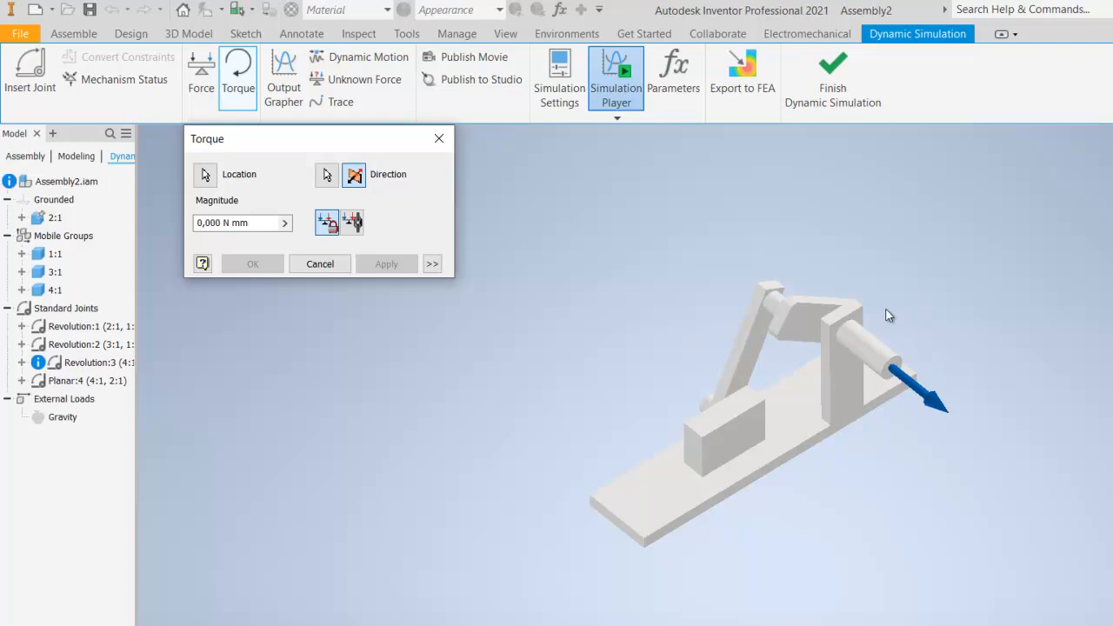
pyautogui.click(353, 176)
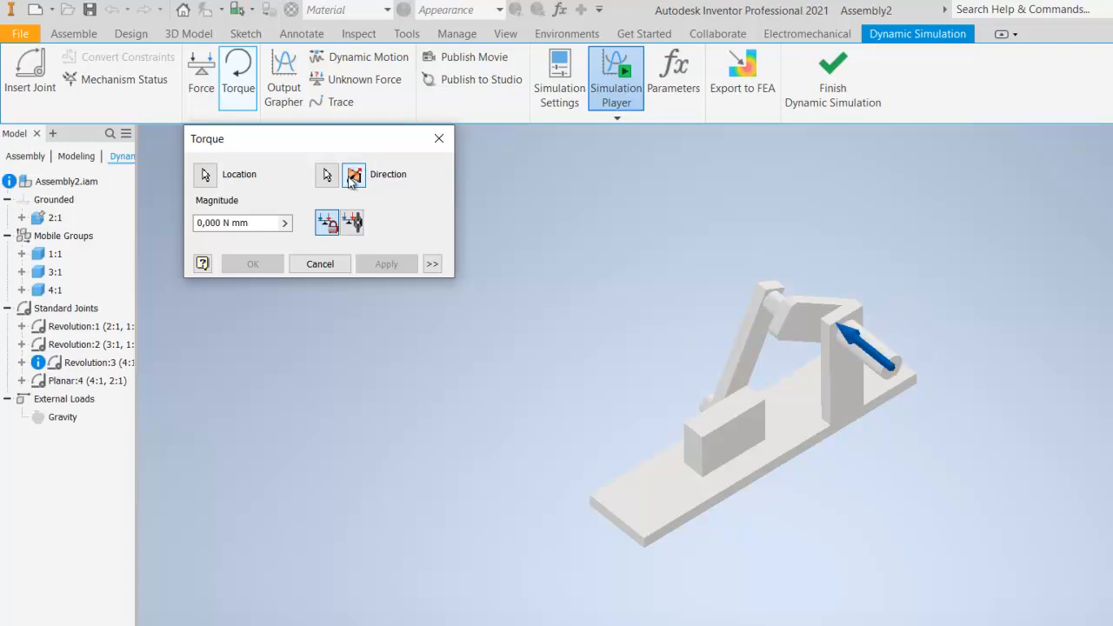
pyautogui.click(353, 177)
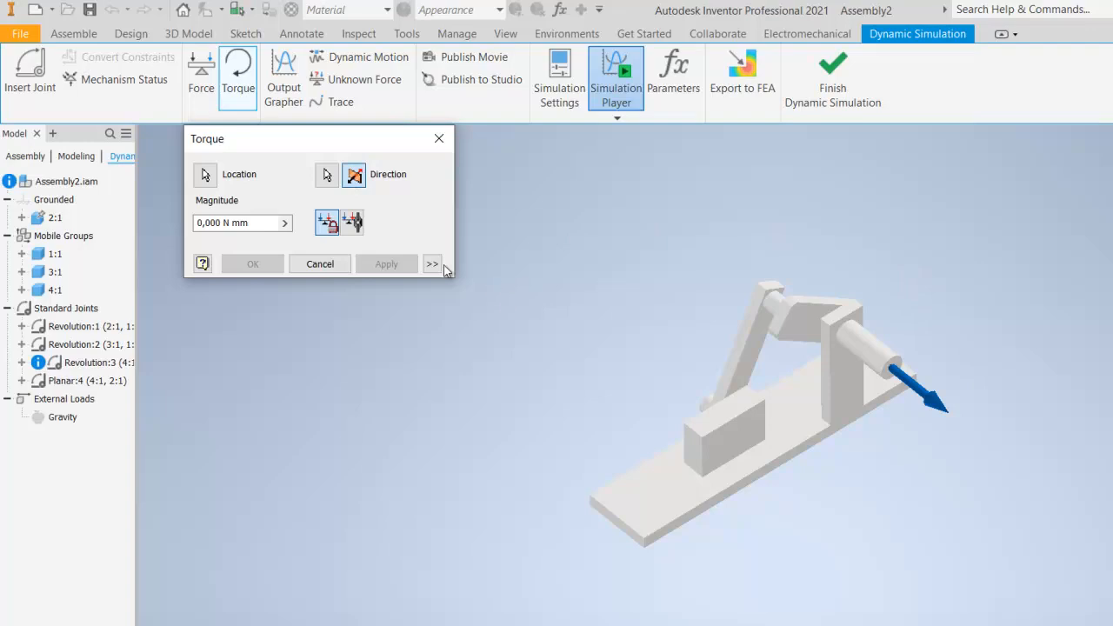
# Step: Set the torque magnitude to 2 N mm and create the load
pyautogui.moveTo(255, 224); pyautogui.dragTo(198, 214)
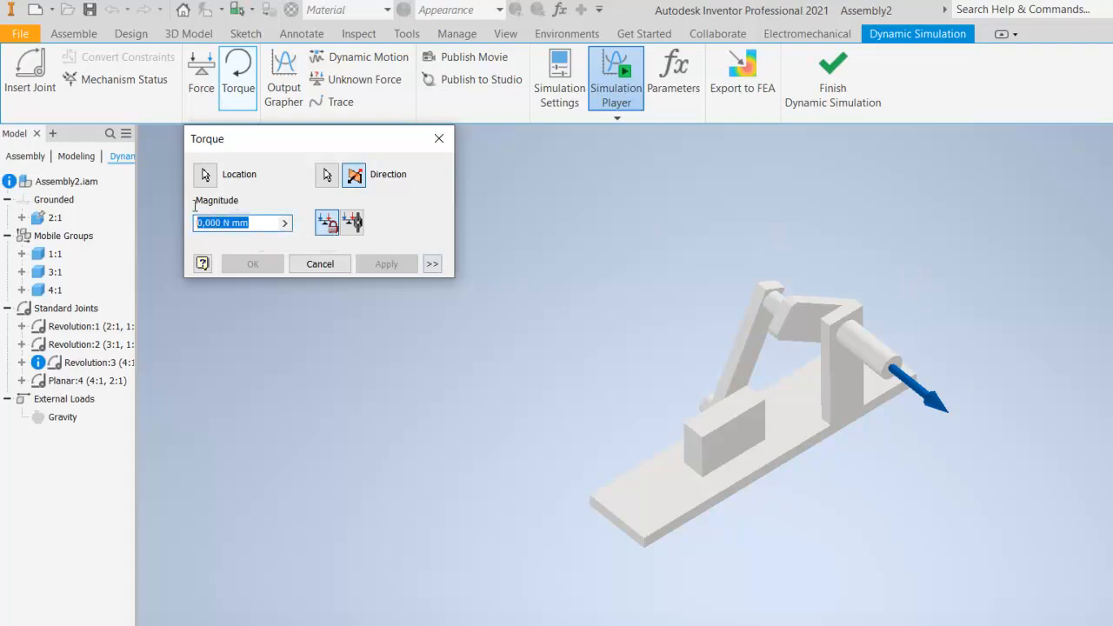
pyautogui.write('2')
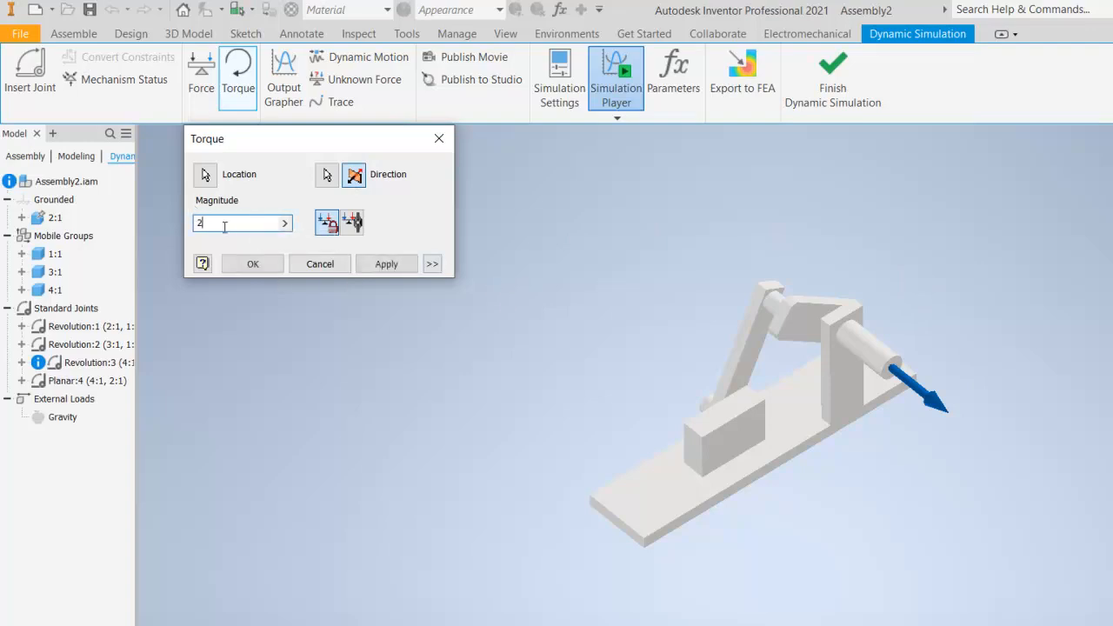
pyautogui.click(260, 265)
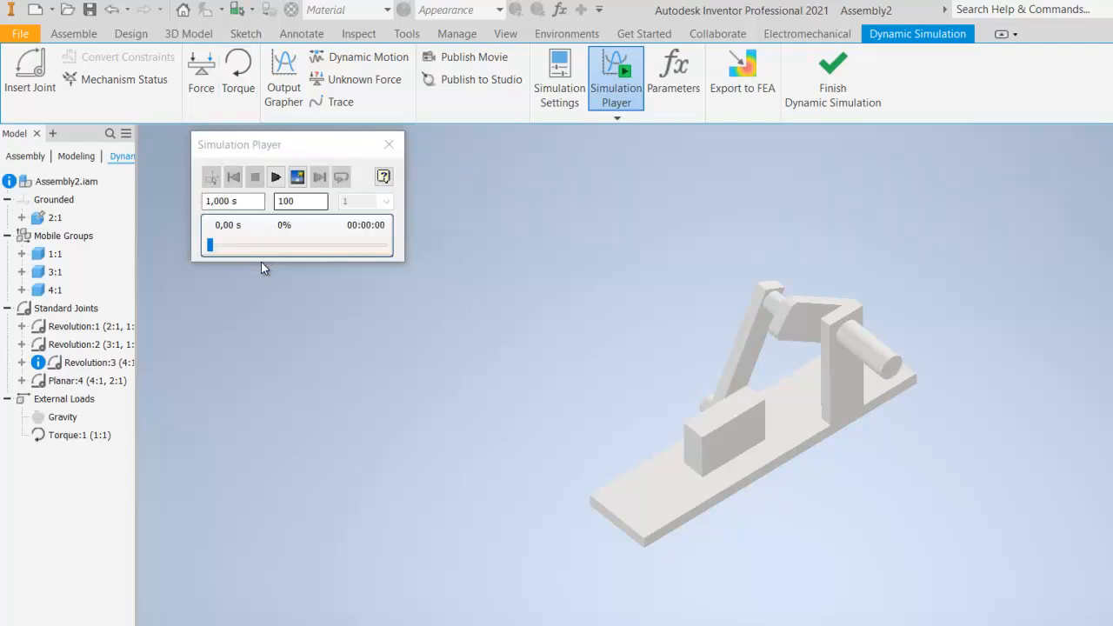
# Step: Run the 1 s simulation, extend its final time to 5 s and run it again from the start
pyautogui.click(277, 179)
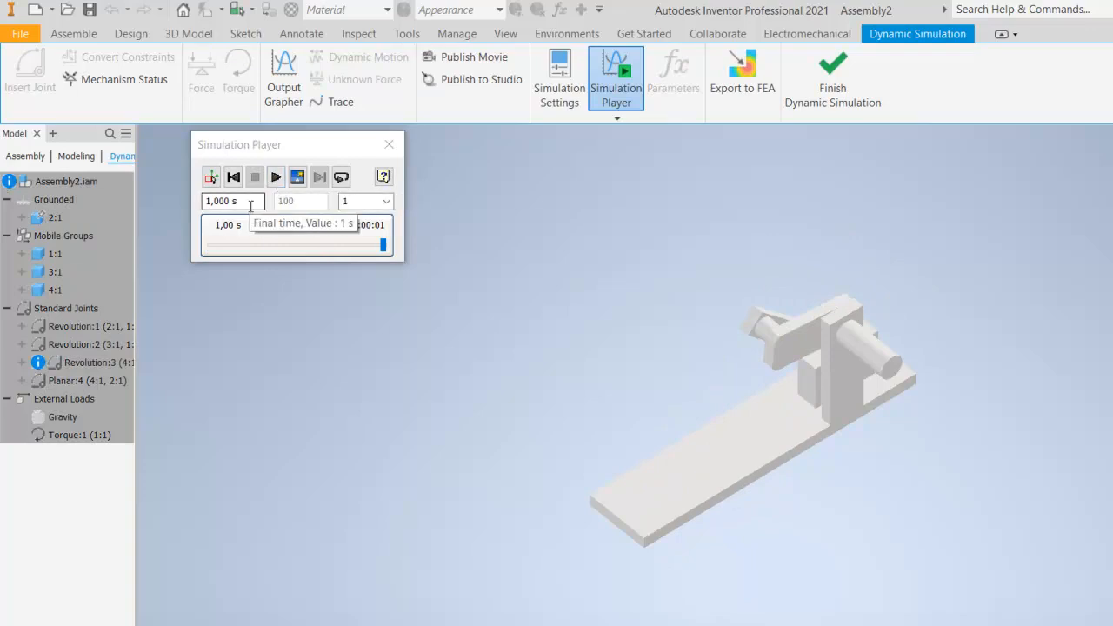
pyautogui.moveTo(250, 203); pyautogui.dragTo(185, 178)
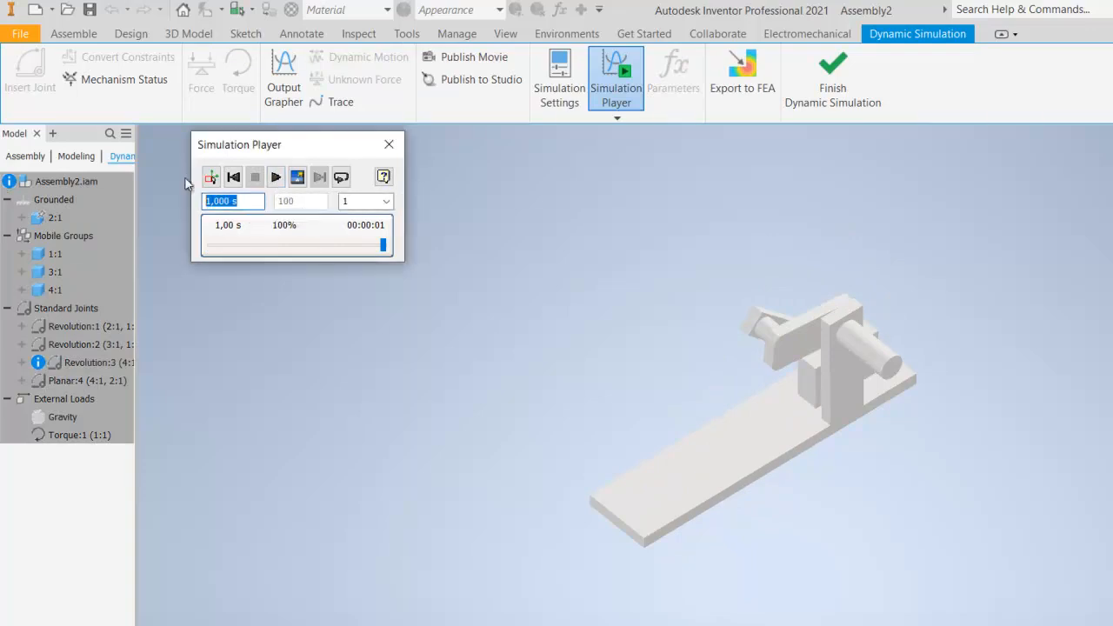
pyautogui.write('5')
pyautogui.click(233, 178)
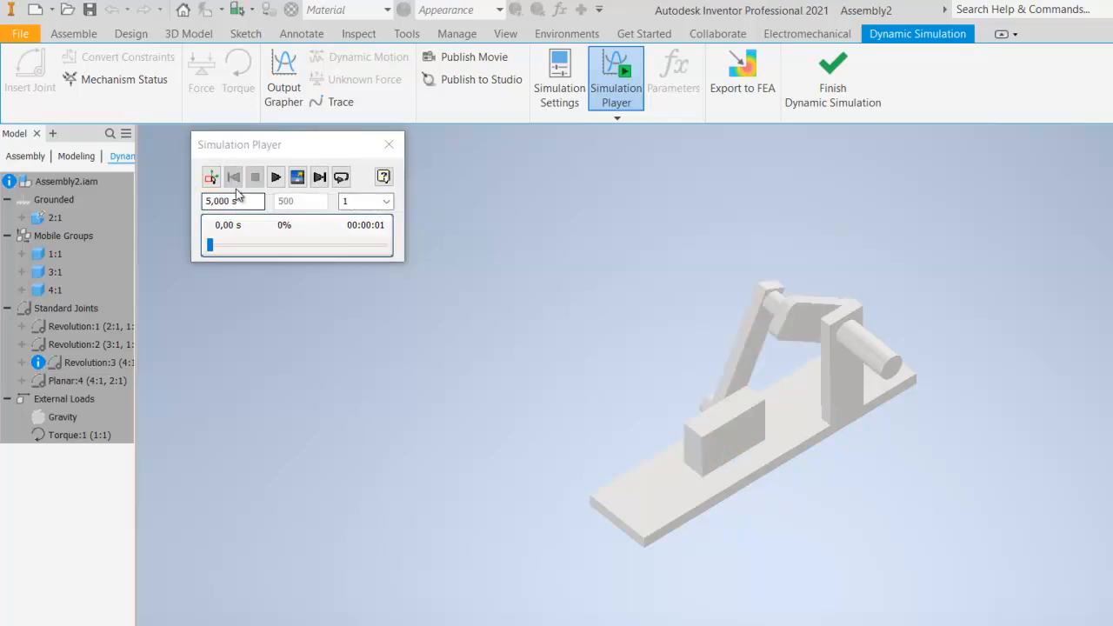
pyautogui.click(276, 178)
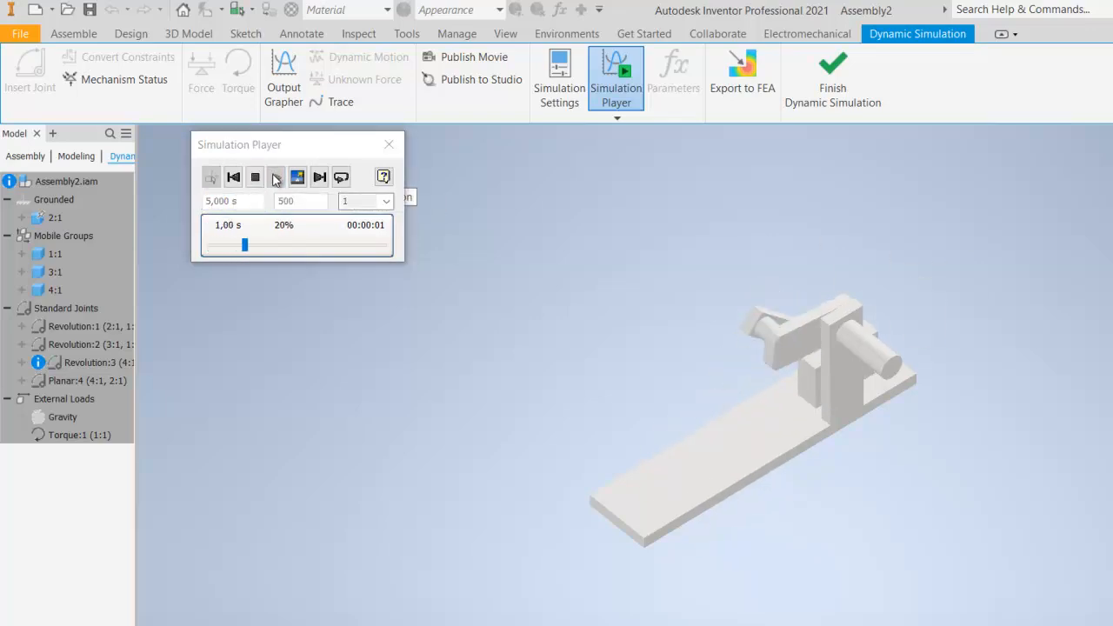
pyautogui.click(276, 180)
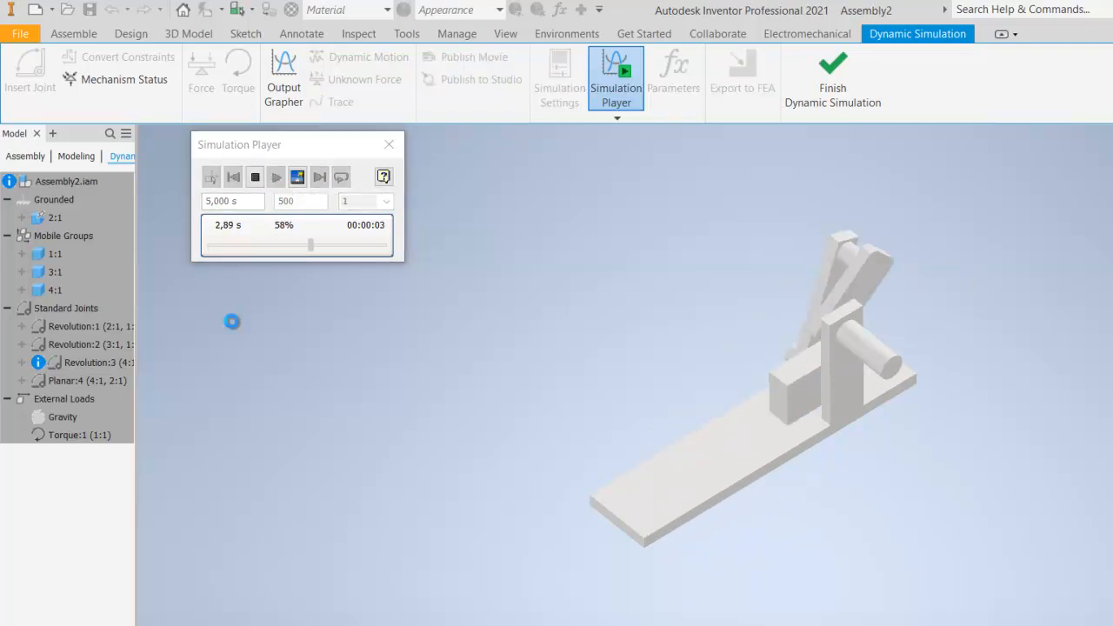
# Step: Replay the simulated crank motion in a continuous loop, and return the simulation to construction mode
pyautogui.scroll(4, 696, 368)
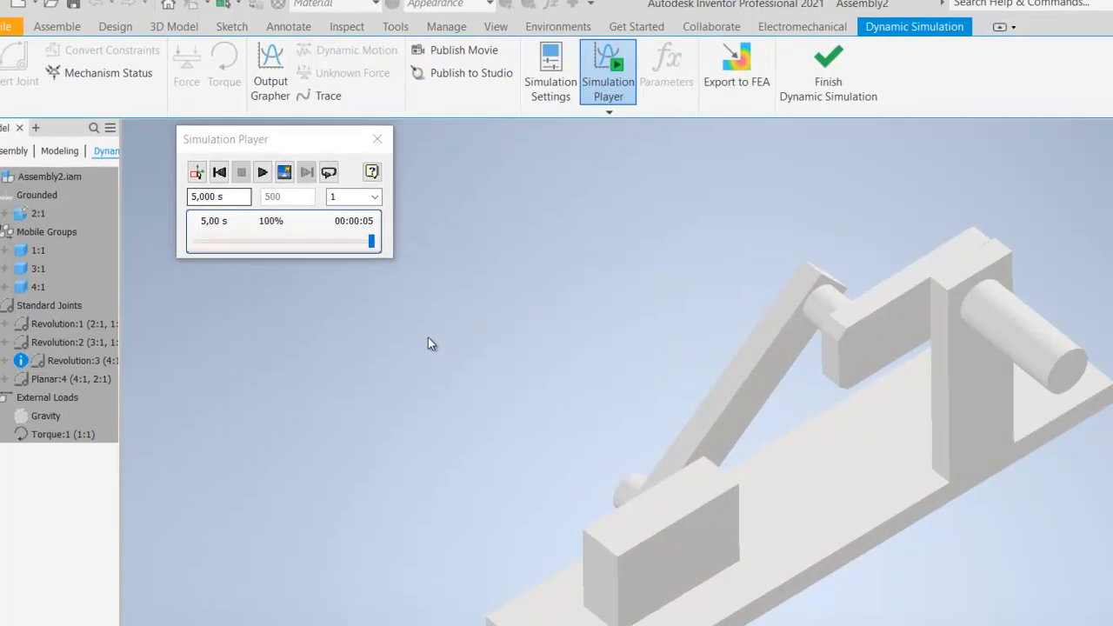
pyautogui.click(335, 175)
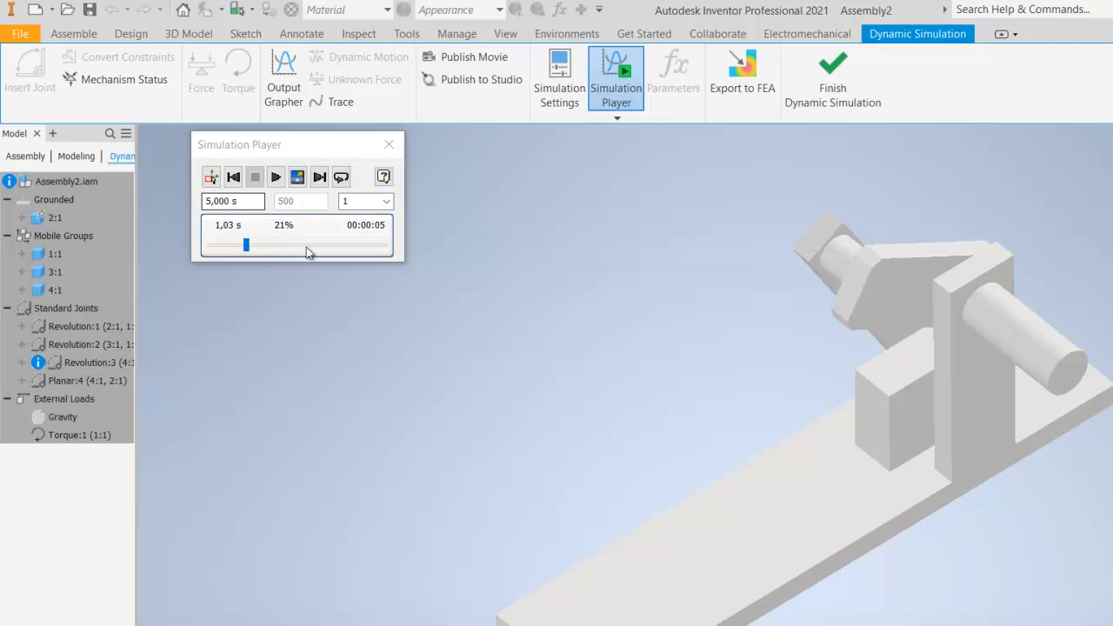
pyautogui.click(211, 177)
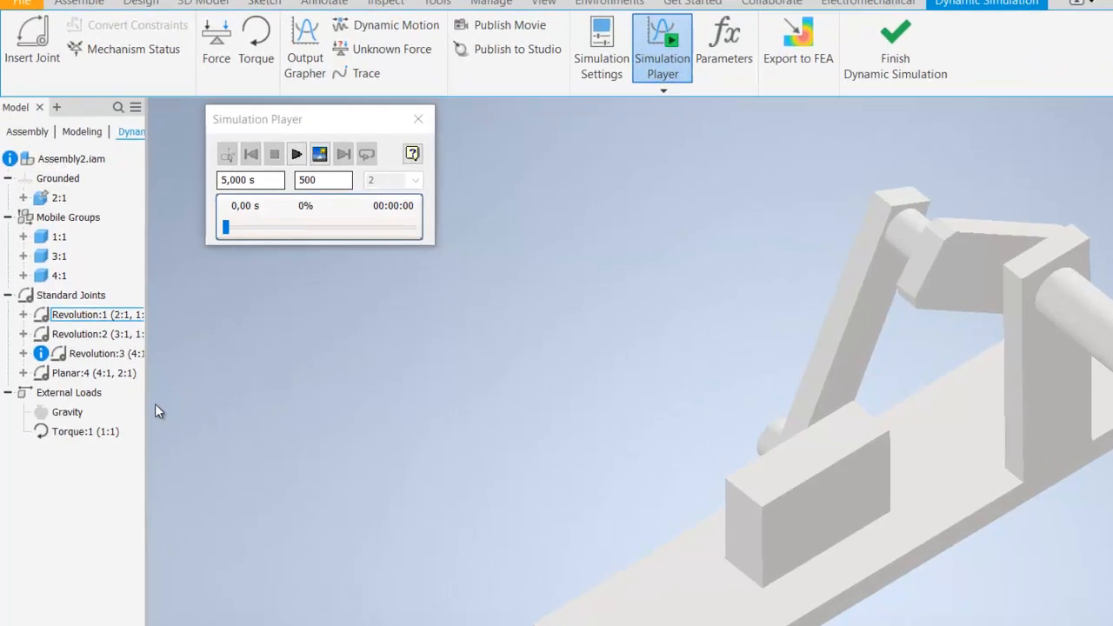
# Step: Define gravity of 9810 mm/s^2 acting downward, taking its direction from the base plate
pyautogui.click(70, 415)
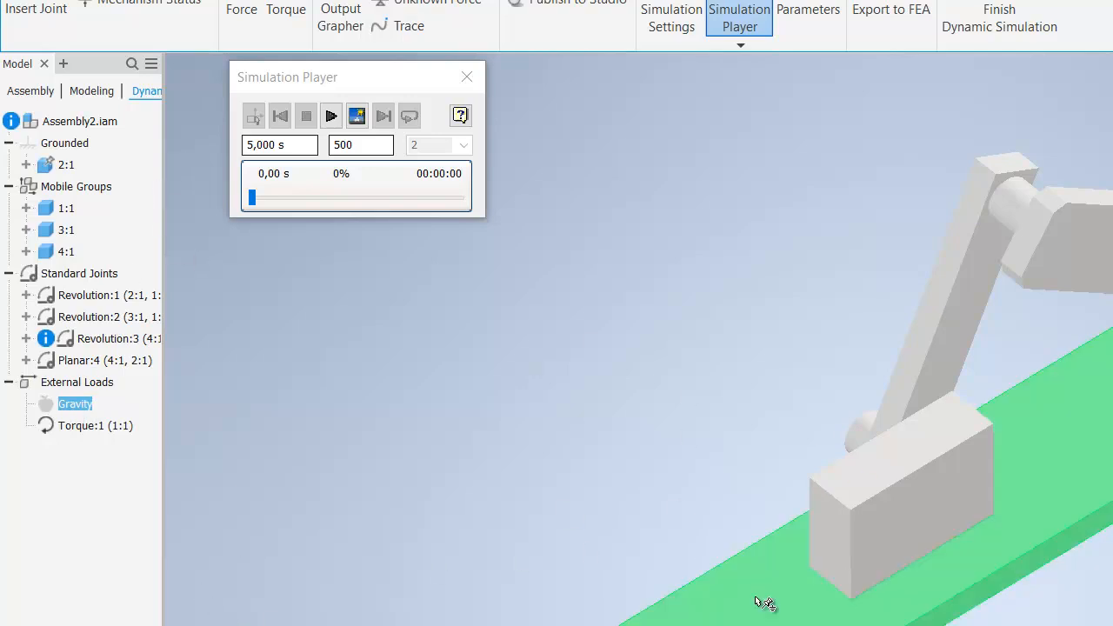
pyautogui.click(826, 611)
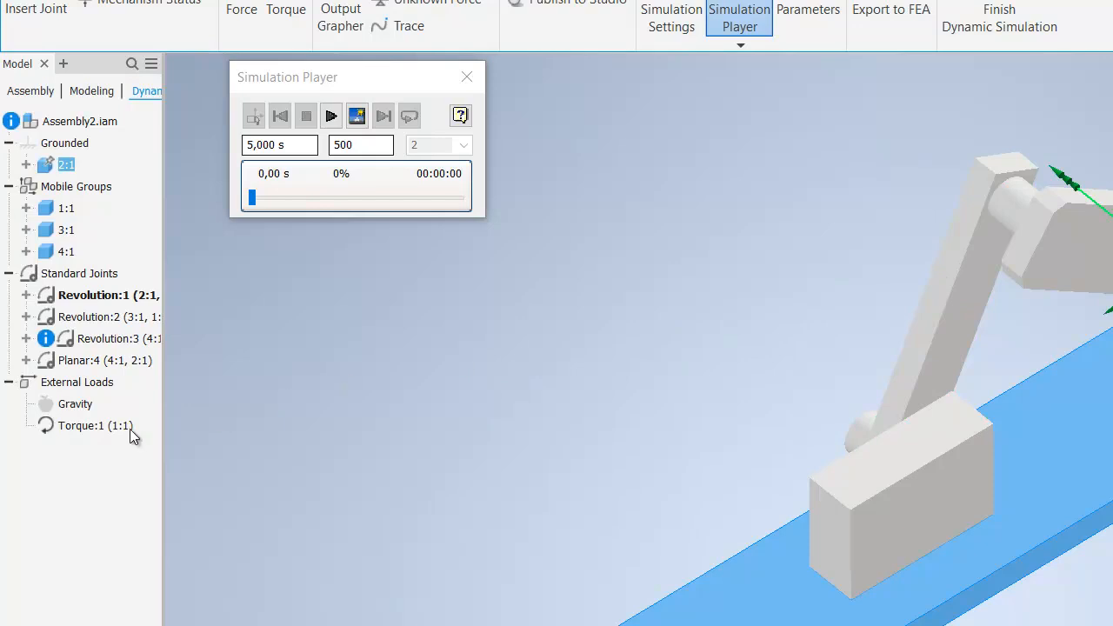
pyautogui.rightClick(75, 404)
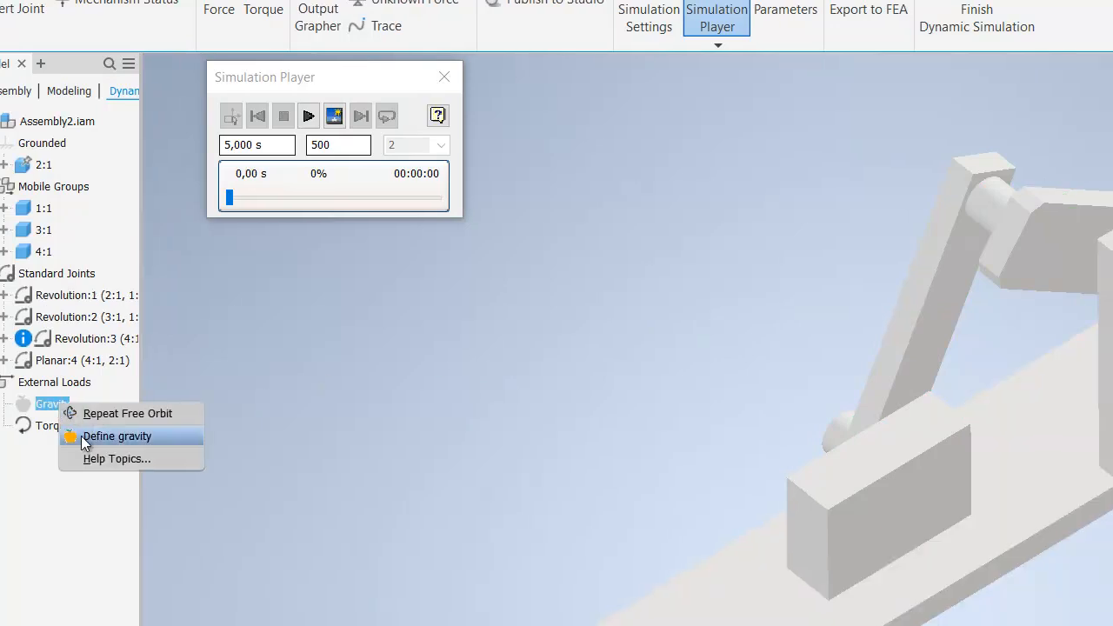
pyautogui.click(113, 435)
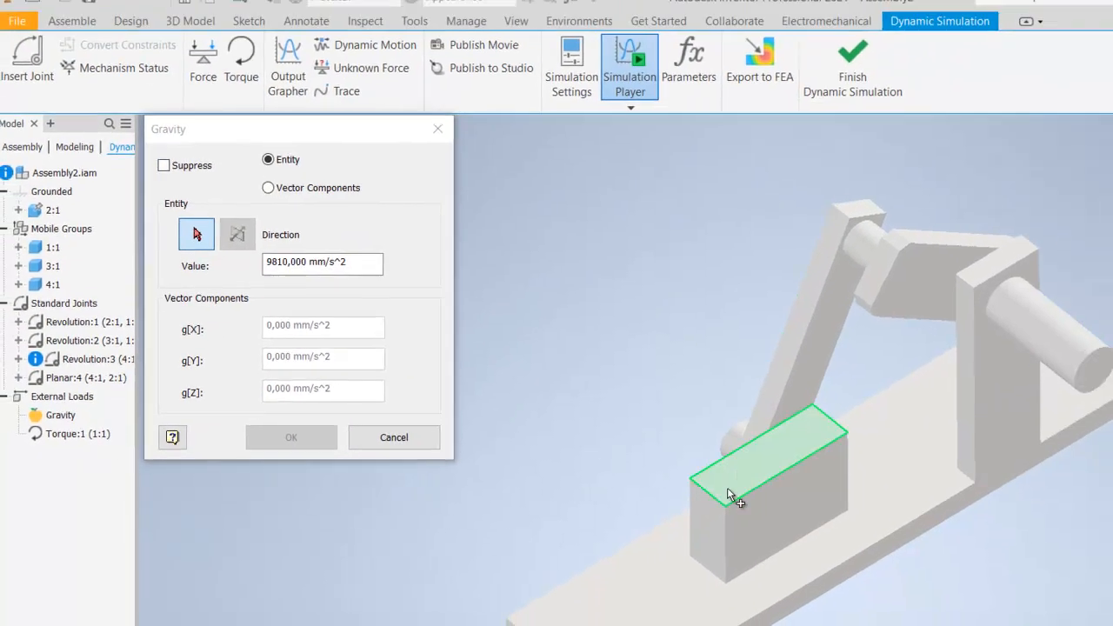
pyautogui.click(659, 583)
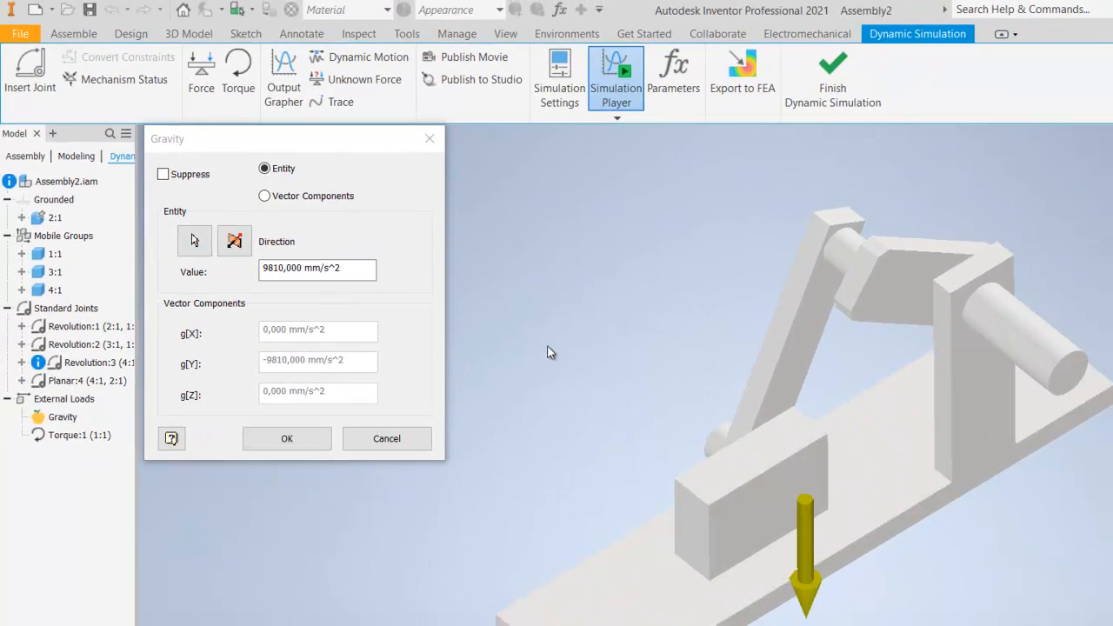
pyautogui.click(298, 443)
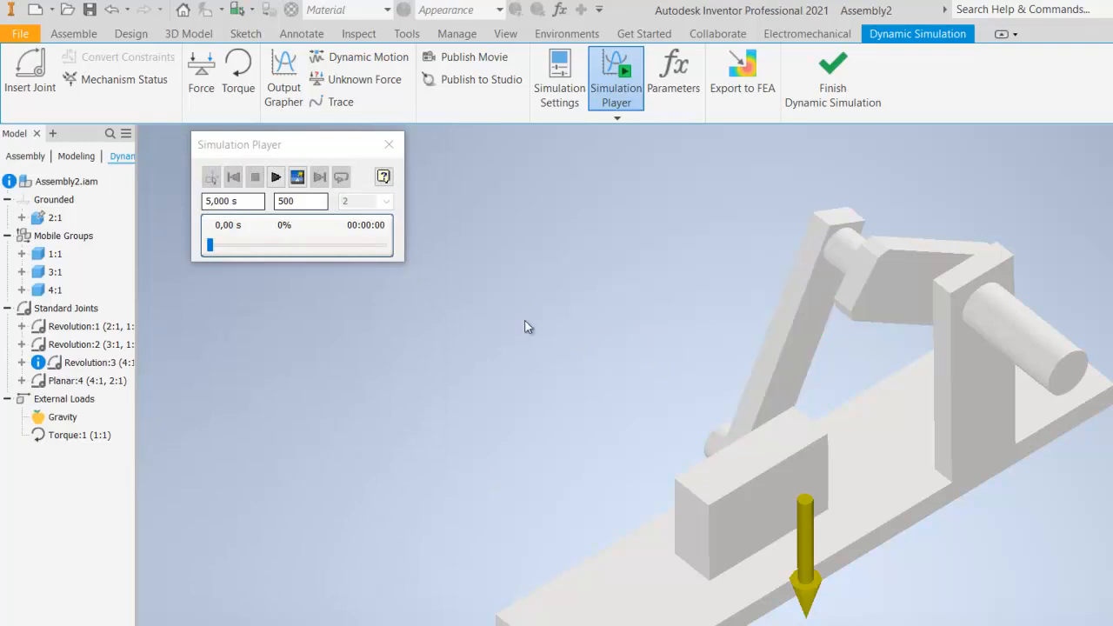
# Step: Run the simulation with gravity active, stop it before it completes and close the Simulation Player
pyautogui.click(277, 179)
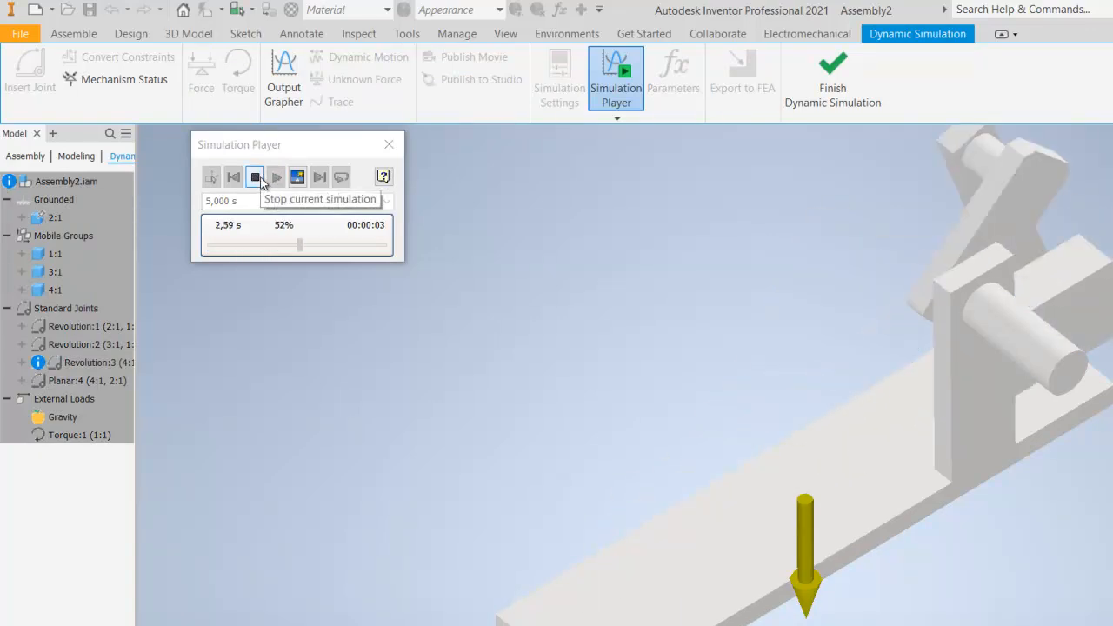
pyautogui.click(257, 178)
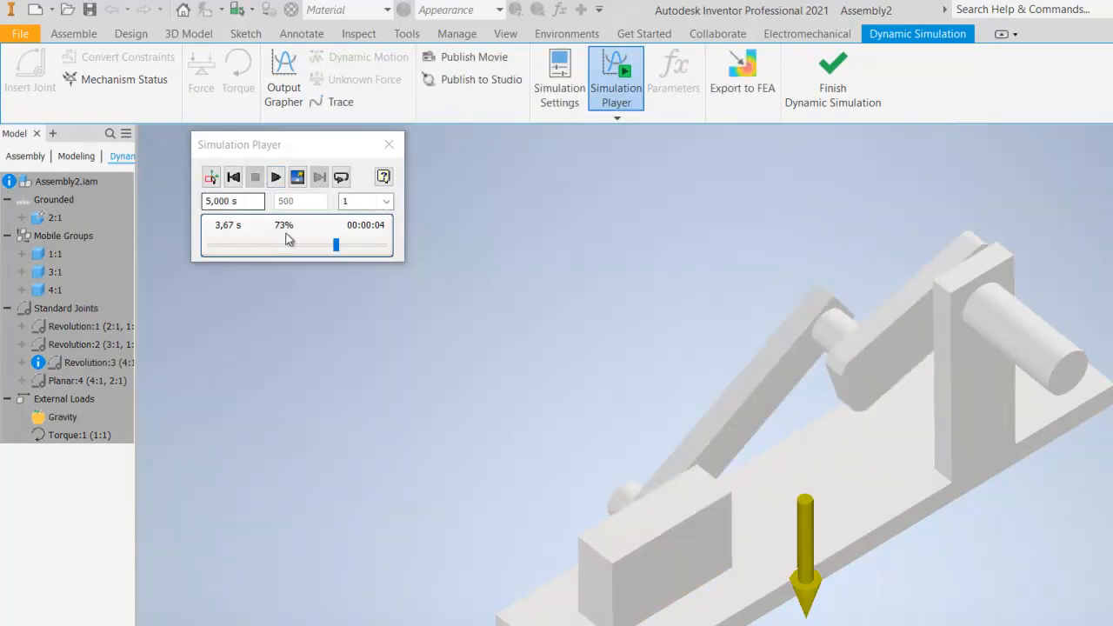
pyautogui.click(392, 147)
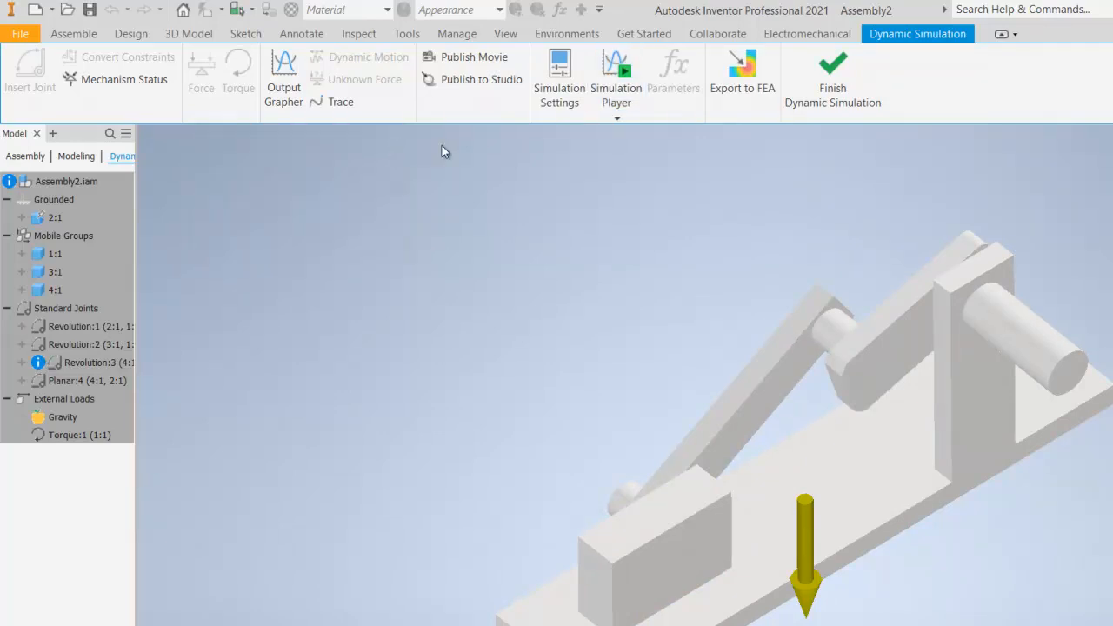
# Step: Open the Output Grapher, move it clear of the screen edge and enlarge its window
pyautogui.click(283, 94)
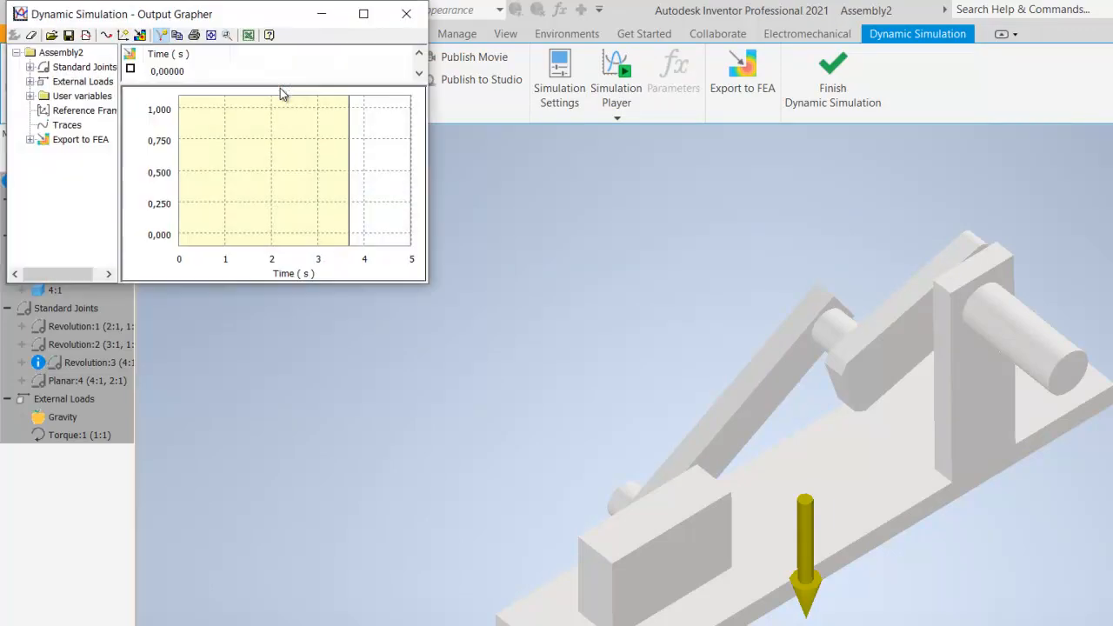
pyautogui.moveTo(263, 7); pyautogui.dragTo(317, 64)
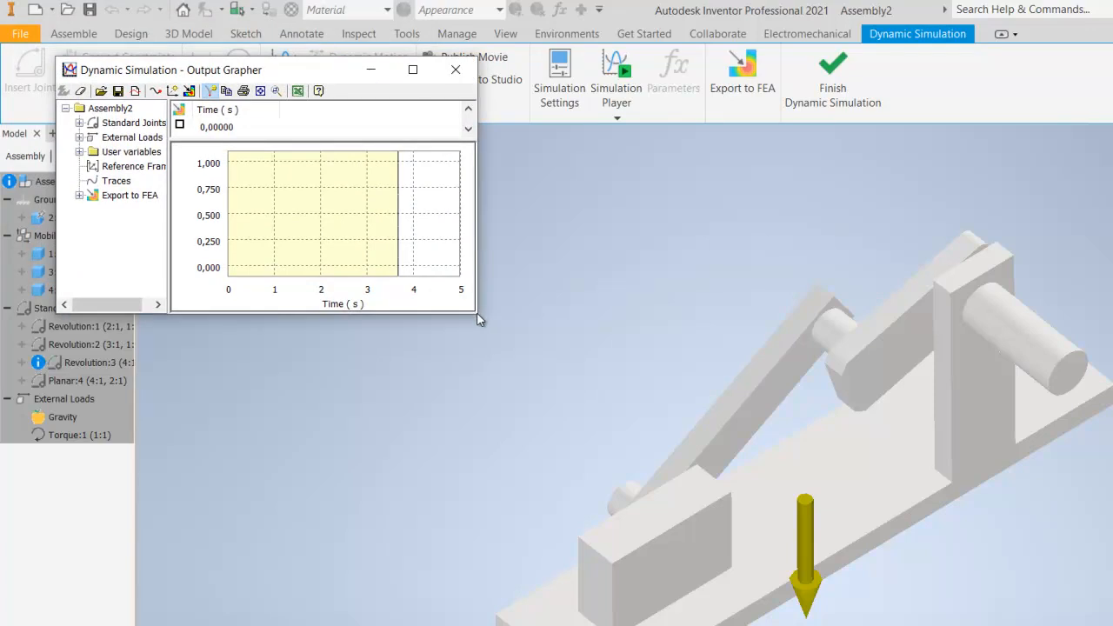
pyautogui.moveTo(475, 313); pyautogui.dragTo(621, 436)
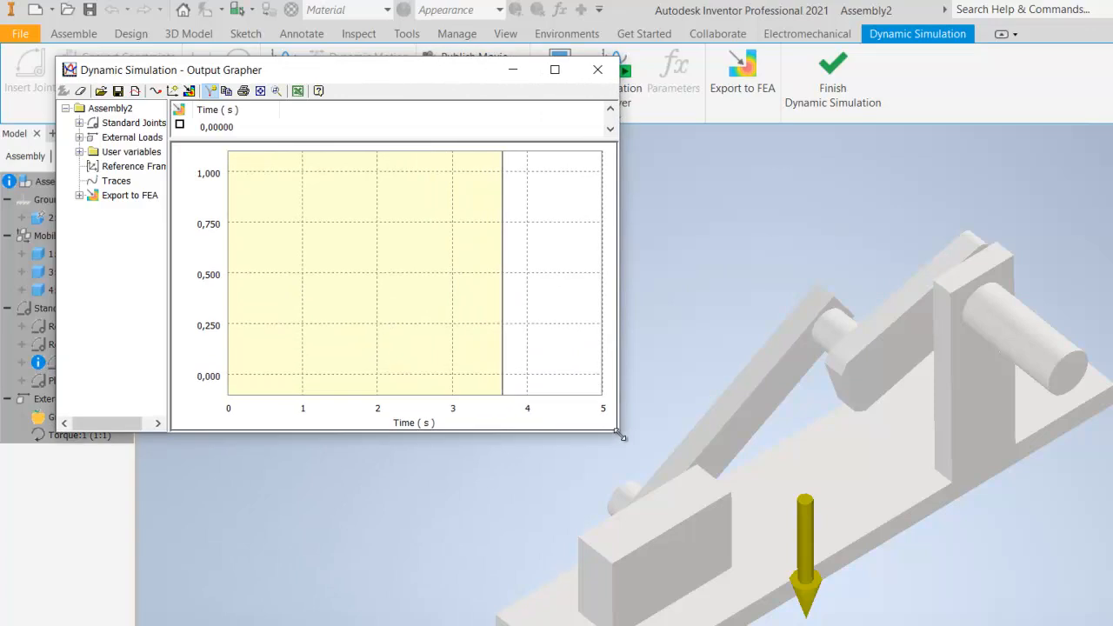
# Step: Expand Standard Joints in the Output Grapher, widen the results tree and enlarge the time-step table above the graph
pyautogui.click(79, 123)
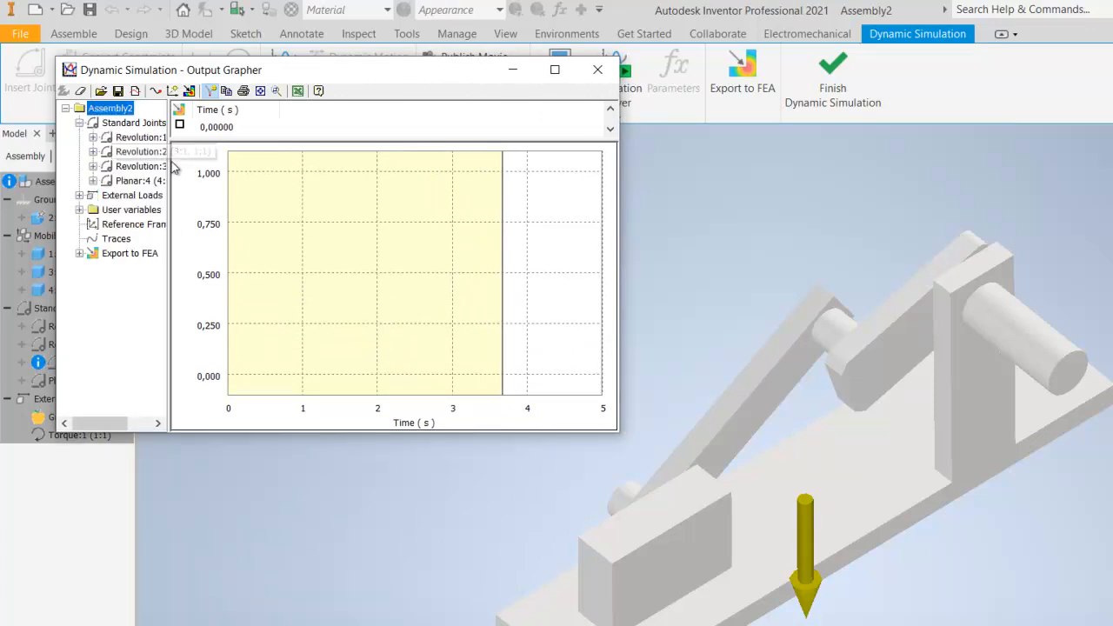
pyautogui.moveTo(168, 176); pyautogui.dragTo(232, 173)
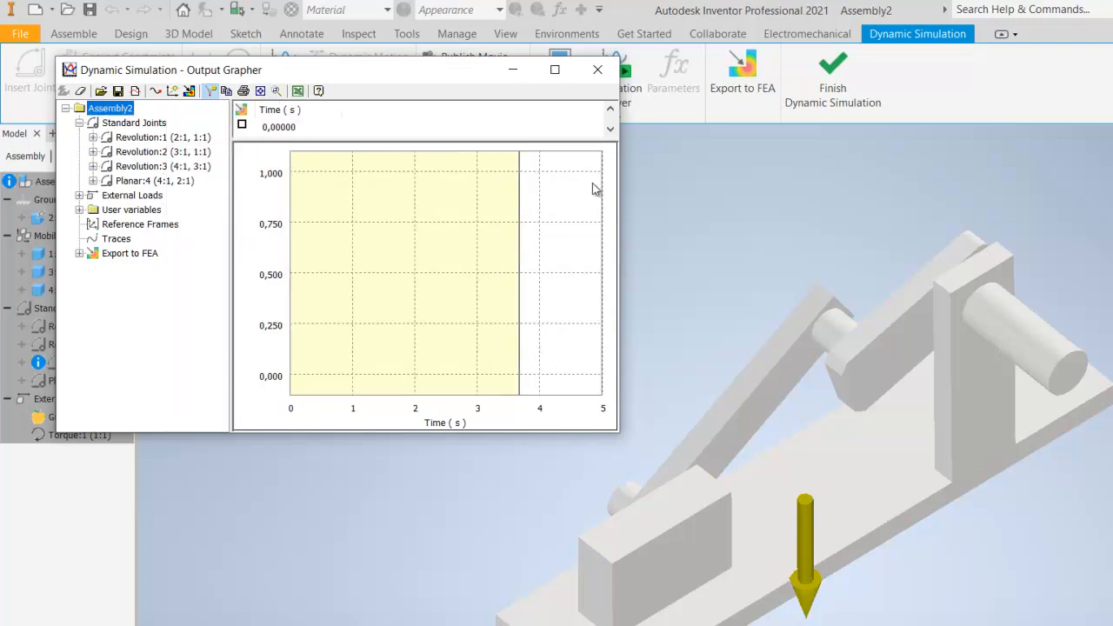
pyautogui.click(555, 70)
pyautogui.moveTo(1091, 79); pyautogui.dragTo(1082, 317)
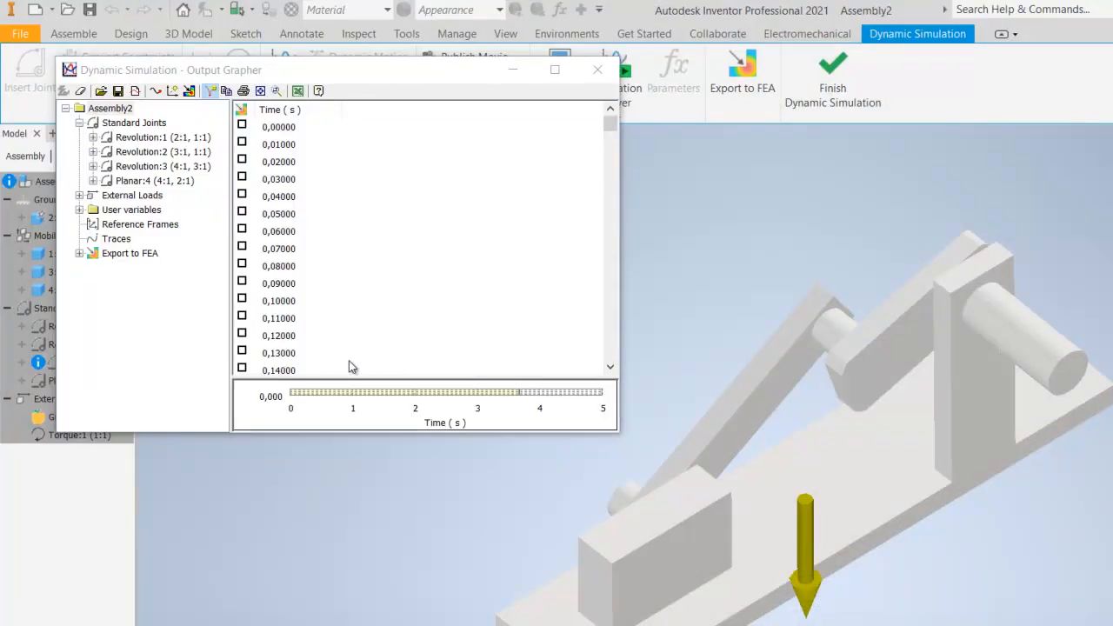
# Step: Enlarge the graph by shrinking the time-step table, and review the table through to its last recorded time step
pyautogui.moveTo(398, 380); pyautogui.dragTo(408, 198)
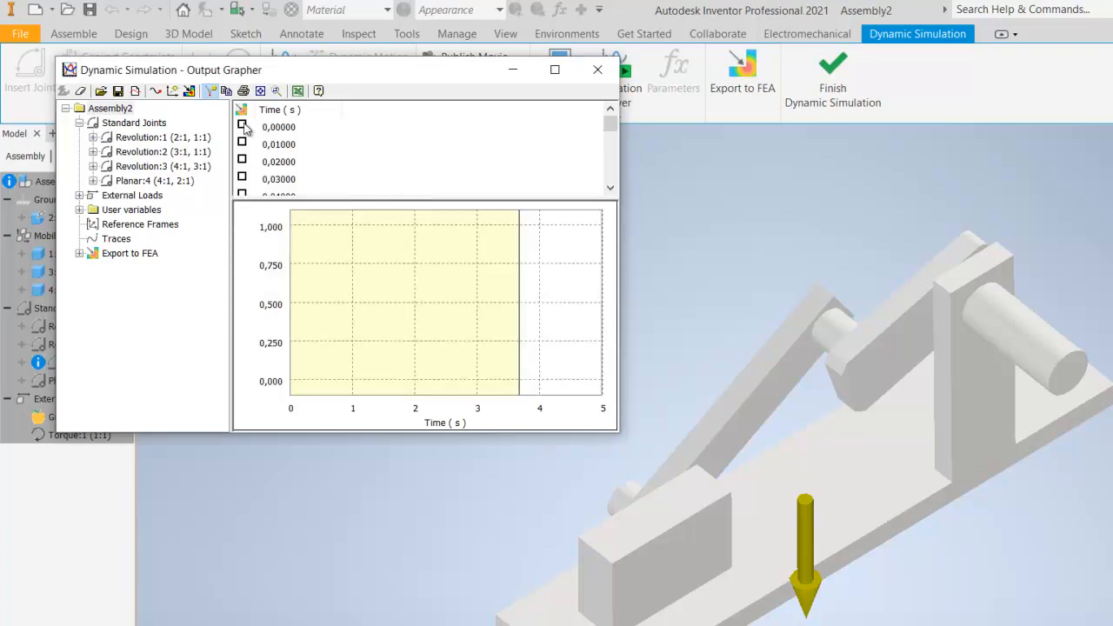
pyautogui.moveTo(612, 134); pyautogui.dragTo(604, 159)
pyautogui.click(610, 188)
pyautogui.click(609, 189)
pyautogui.click(610, 189)
pyautogui.click(609, 189)
pyautogui.click(609, 106)
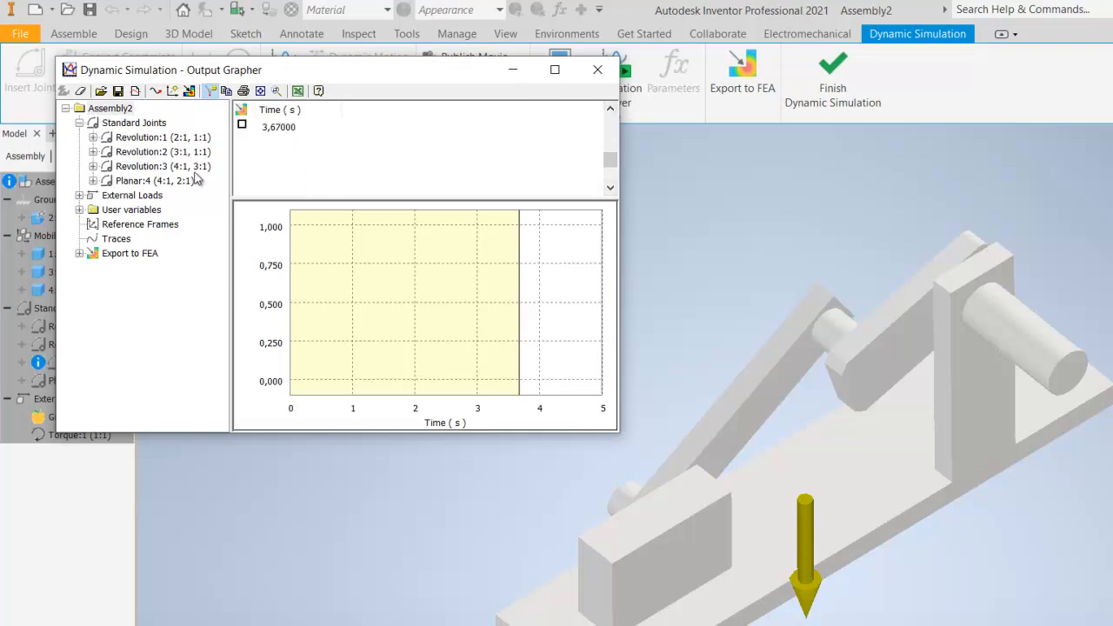
# Step: Plot the position P[1] and the velocity V[1] of Revolution:1 one at a time, clearing each curve after viewing it
pyautogui.click(93, 138)
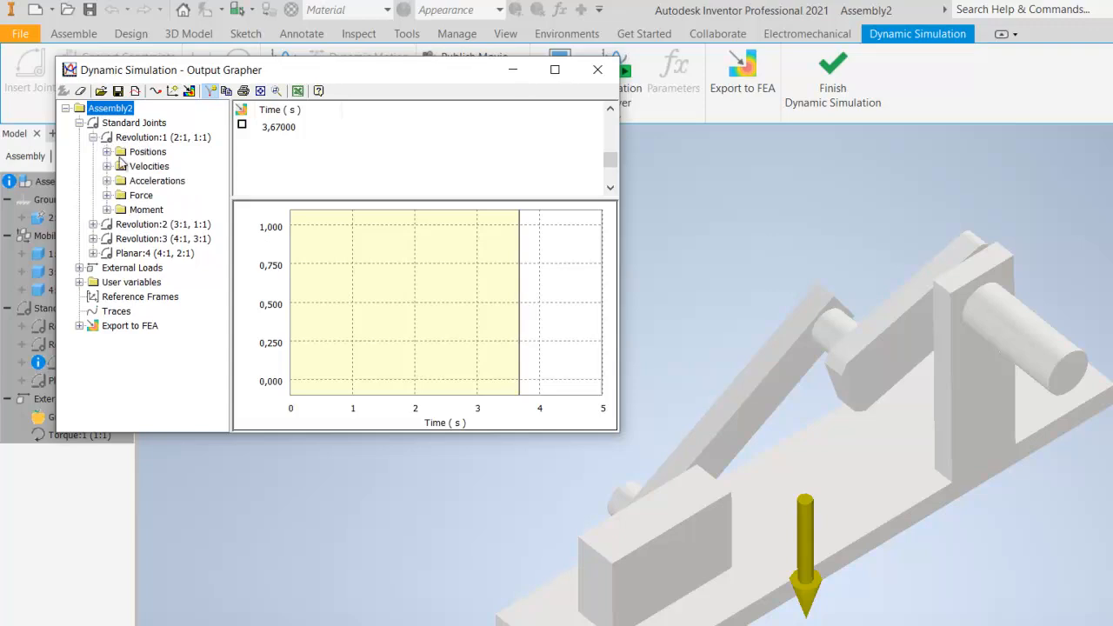
pyautogui.click(107, 152)
pyautogui.click(134, 166)
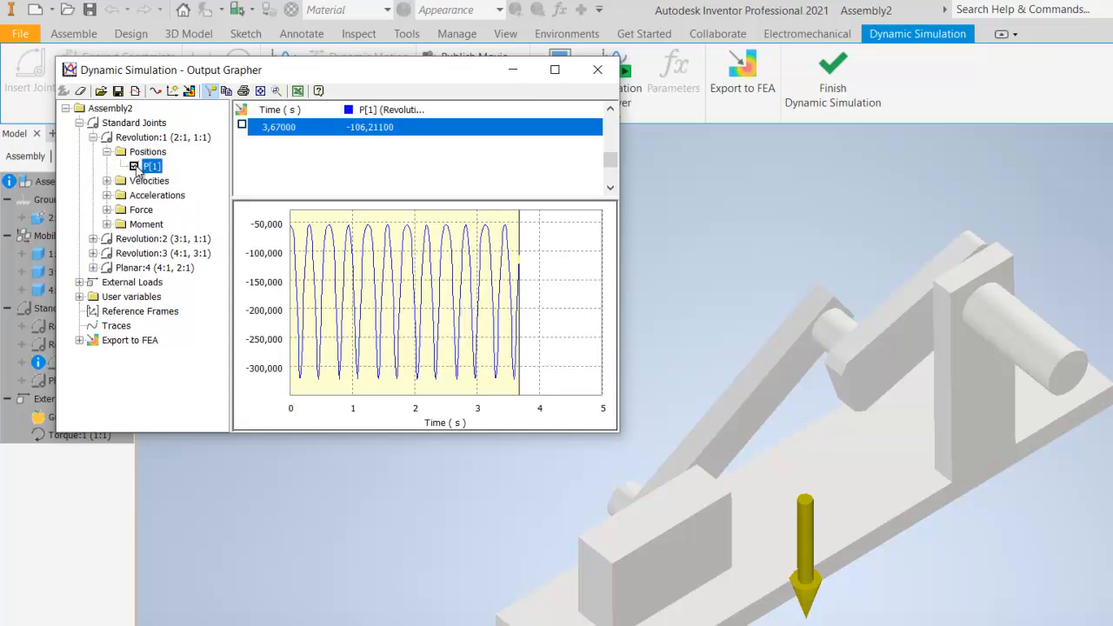
pyautogui.click(134, 166)
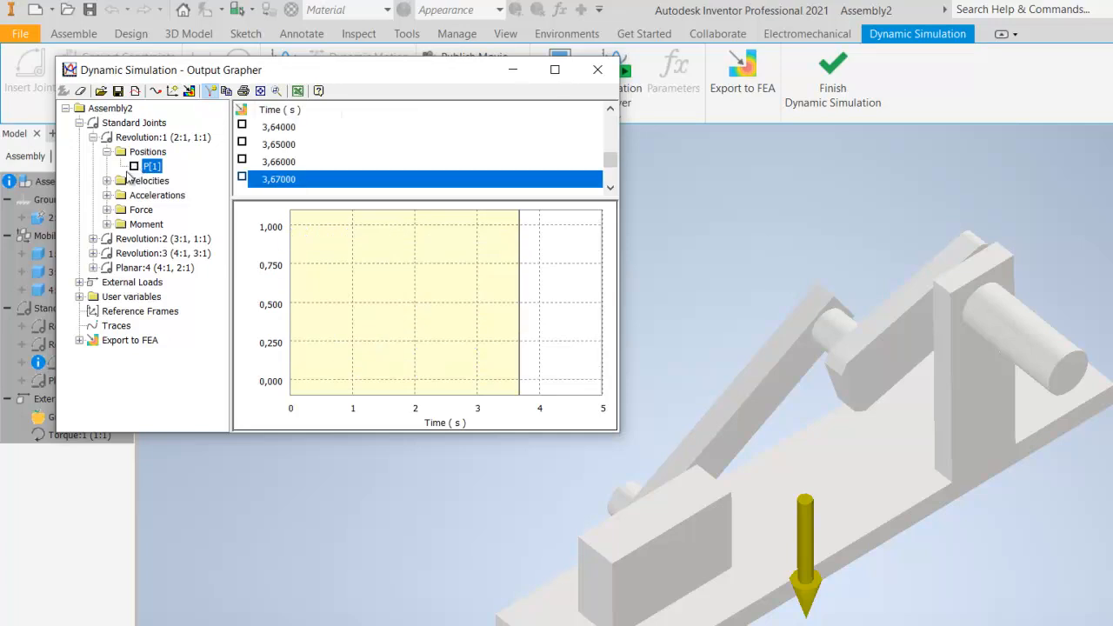
pyautogui.click(106, 181)
pyautogui.click(134, 195)
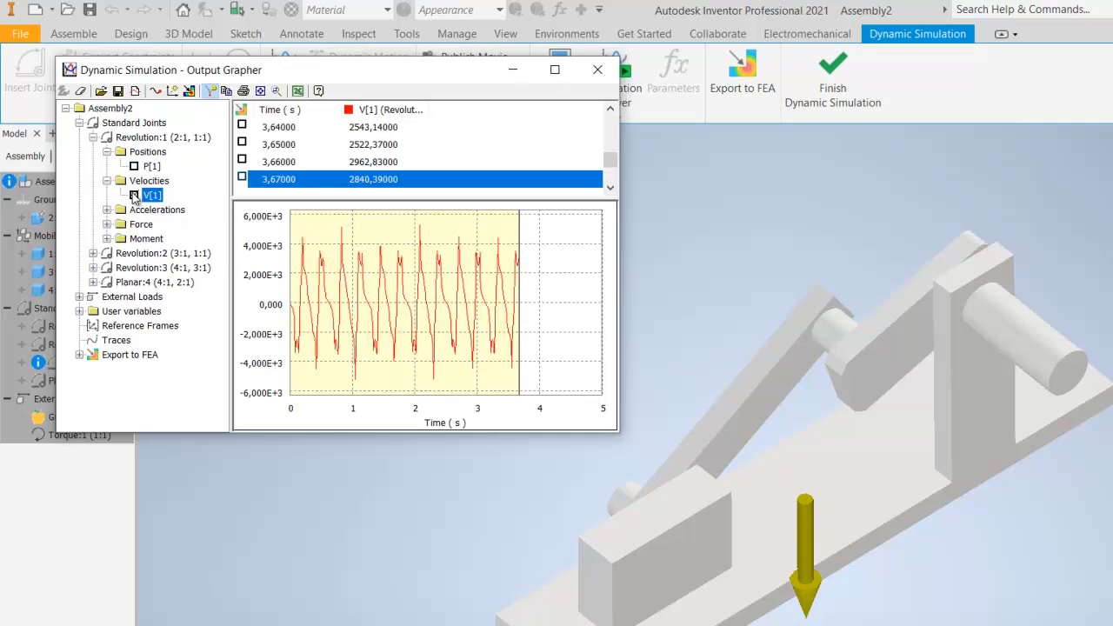
pyautogui.click(134, 194)
# Step: Plot the acceleration A[1] and the total Force of Revolution:1 one at a time, clearing each curve after viewing it
pyautogui.click(107, 210)
pyautogui.click(133, 225)
pyautogui.click(134, 224)
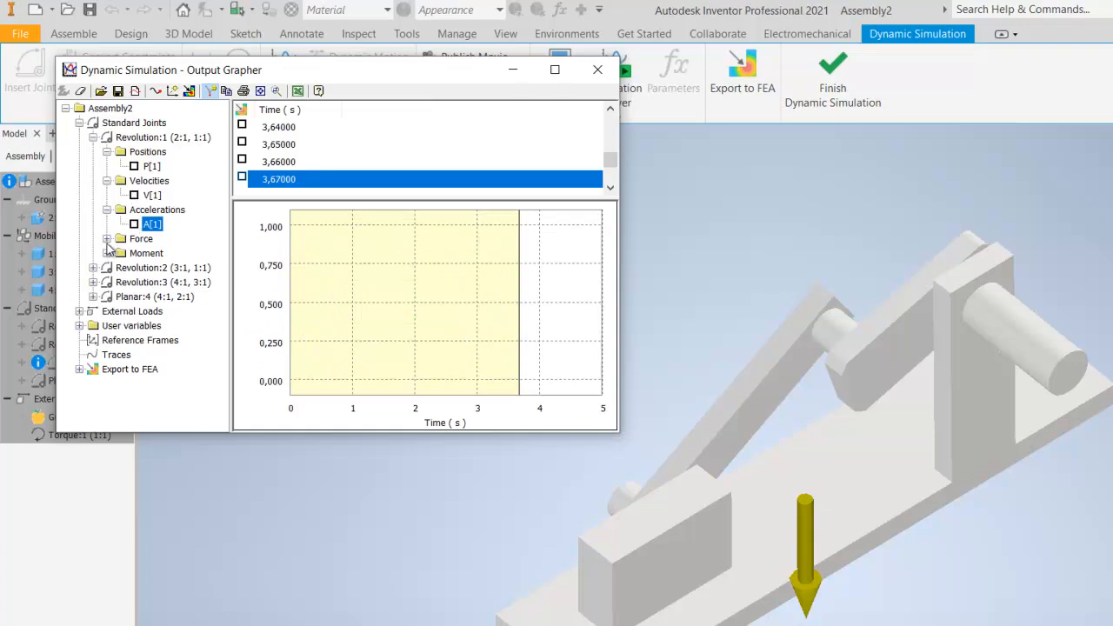
pyautogui.click(107, 239)
pyautogui.click(134, 253)
pyautogui.click(134, 253)
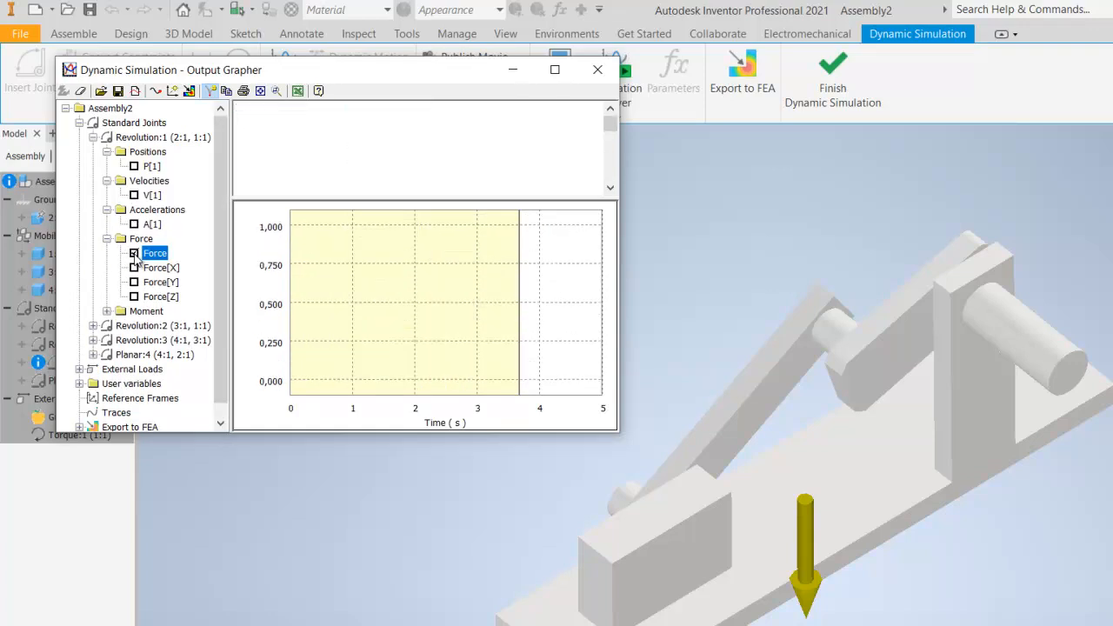
# Step: Expand the Moment results of Revolution:1, plot the total Moment and clear the curve after viewing it
pyautogui.click(107, 311)
pyautogui.click(148, 326)
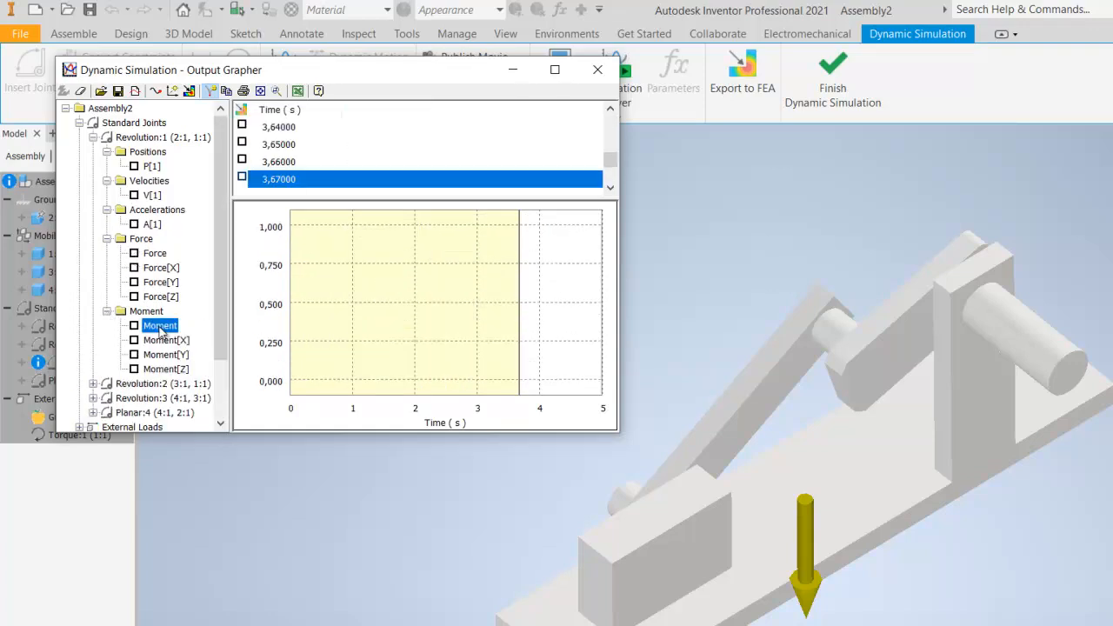
pyautogui.click(134, 326)
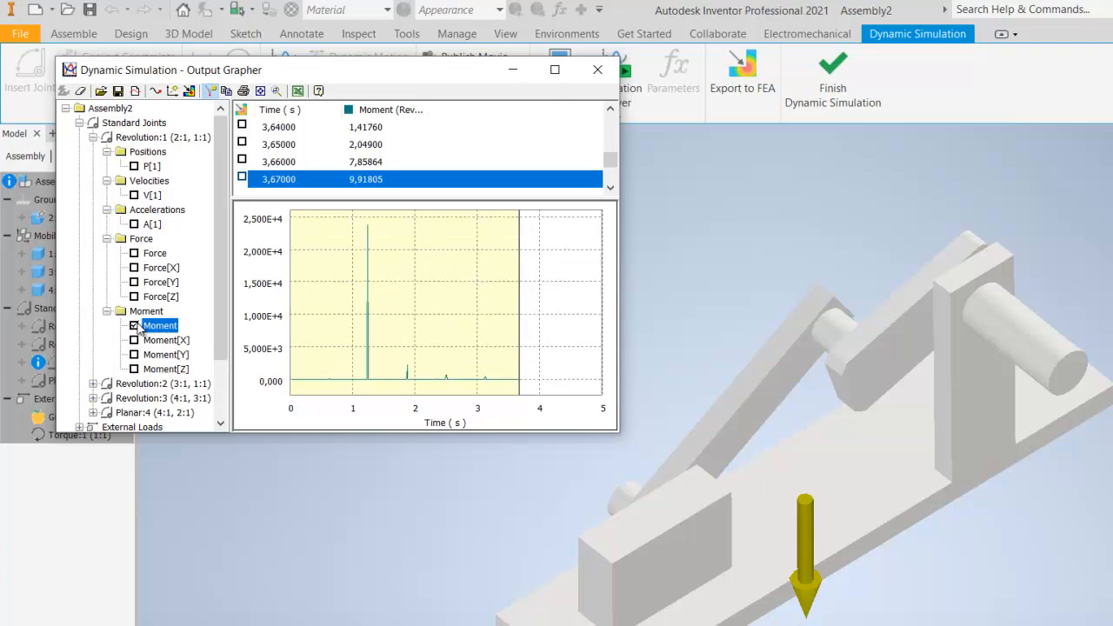
pyautogui.click(134, 326)
# Step: Plot the position P[1] of Revolution:2, overlay its velocity V[1], and clear both curves after viewing them
pyautogui.scroll(-2, 213, 312)
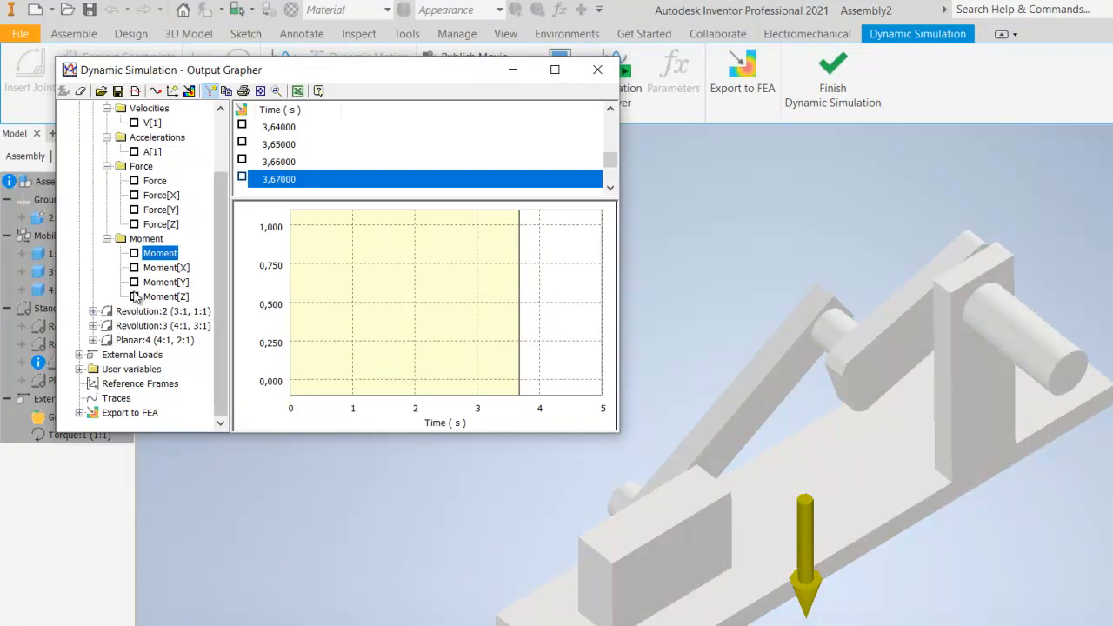
pyautogui.click(93, 311)
pyautogui.click(107, 325)
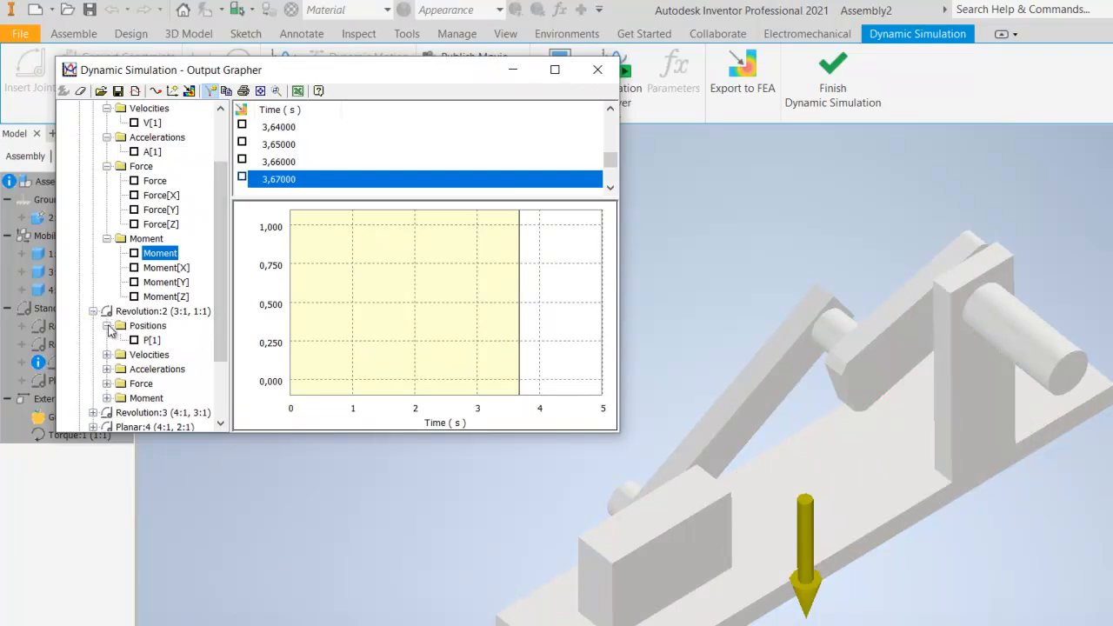
pyautogui.click(134, 340)
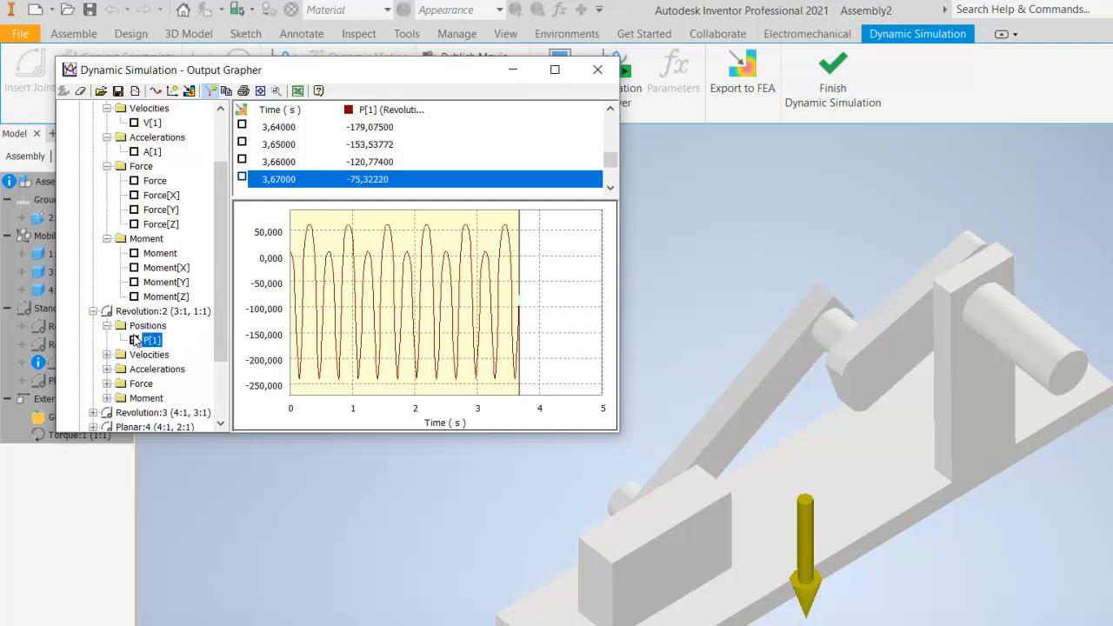
pyautogui.click(106, 355)
pyautogui.click(133, 369)
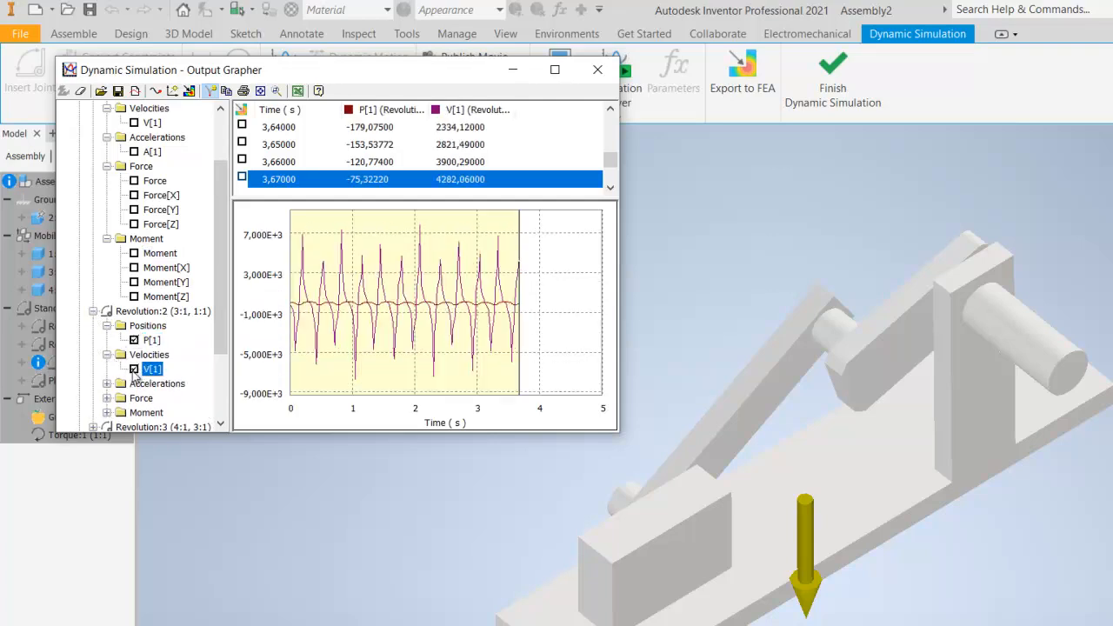
pyautogui.click(134, 368)
pyautogui.click(139, 328)
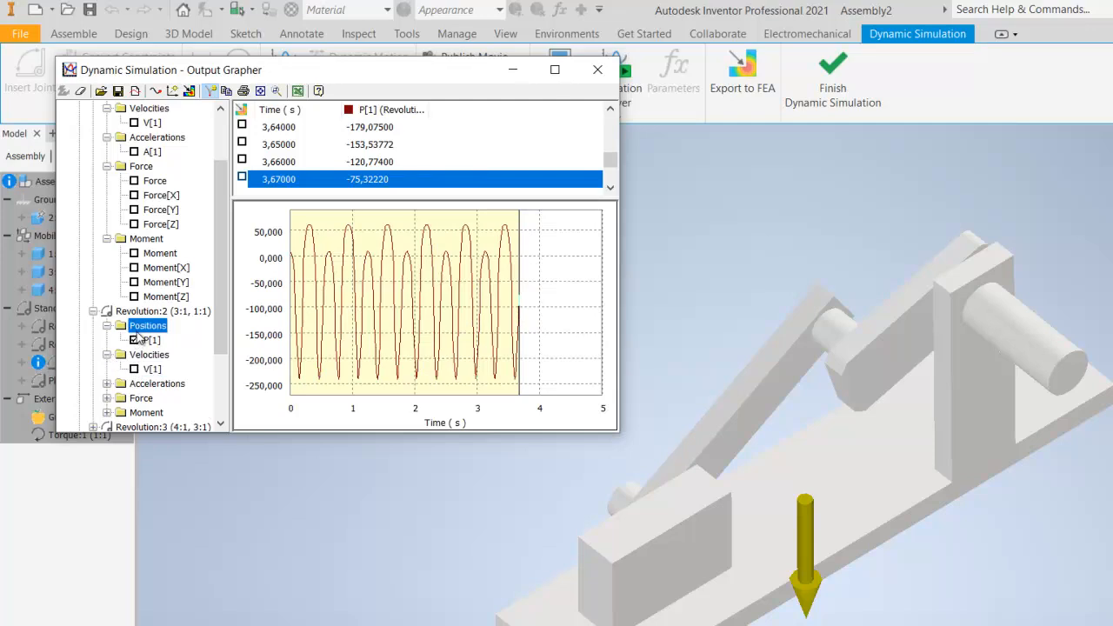
pyautogui.click(135, 340)
# Step: Plot the Moment of the external load Torque:1, clear the curve, and expand the Export to FEA branch of the results tree
pyautogui.moveTo(218, 344); pyautogui.dragTo(209, 424)
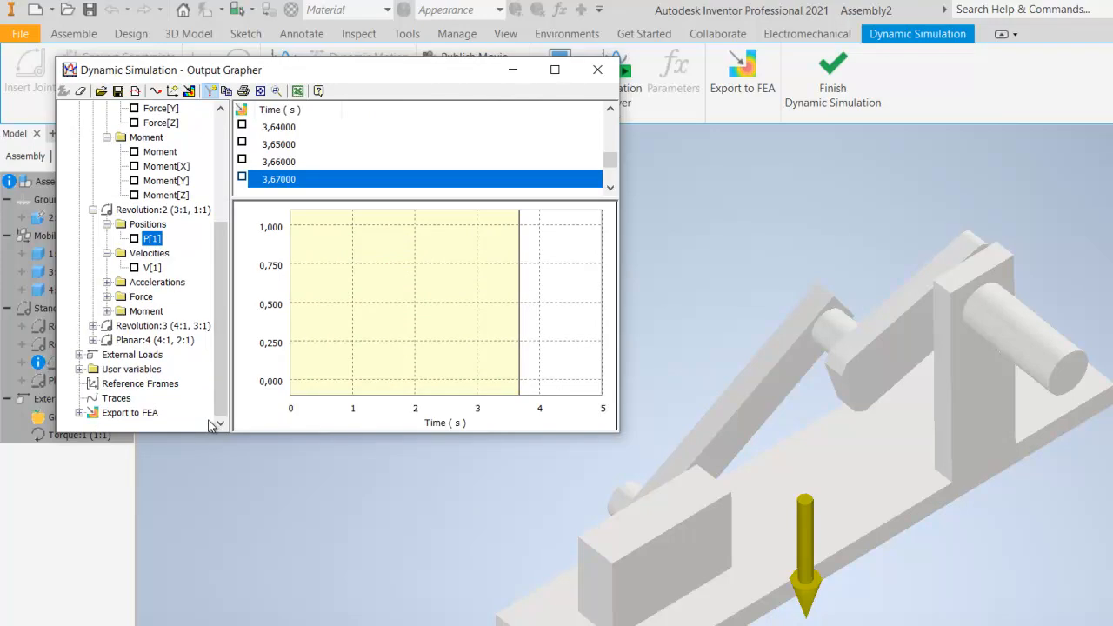
pyautogui.click(80, 355)
pyautogui.click(93, 369)
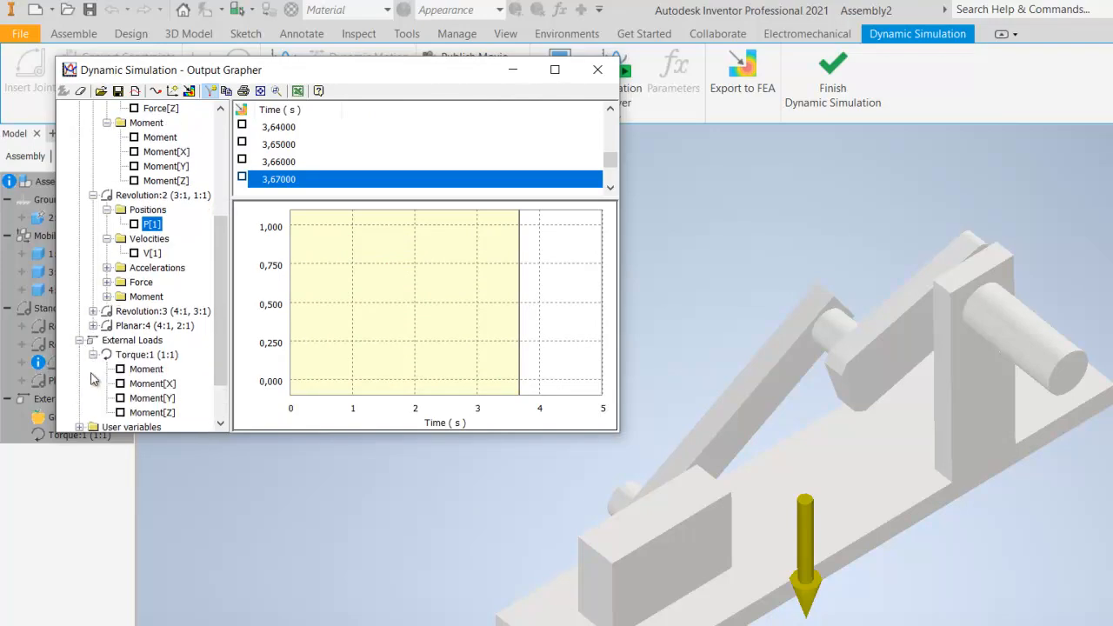
pyautogui.click(121, 369)
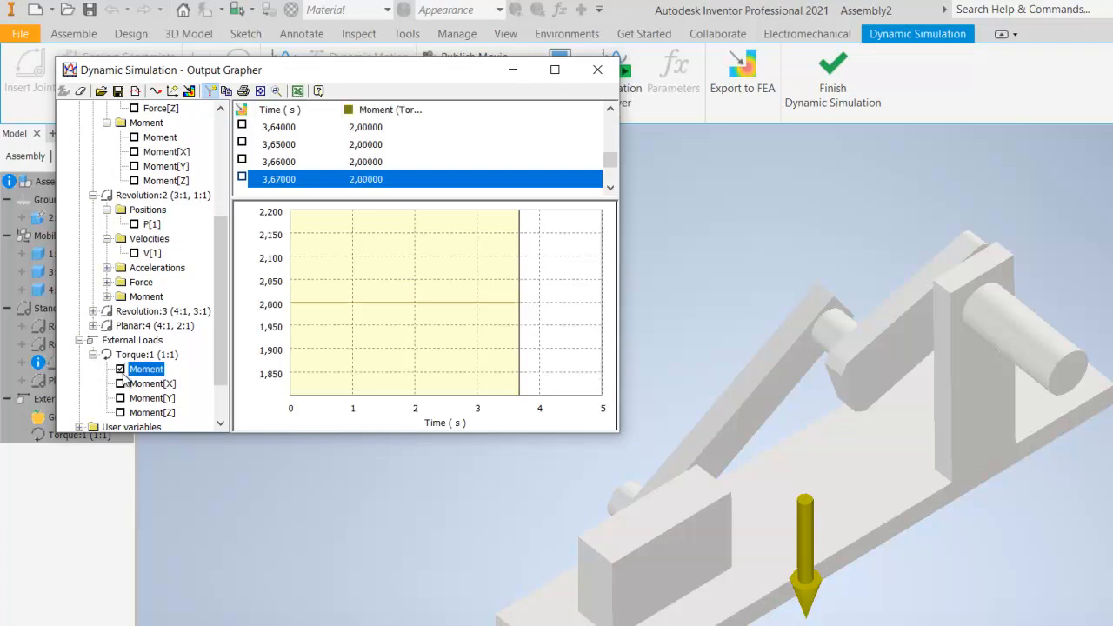
pyautogui.click(121, 370)
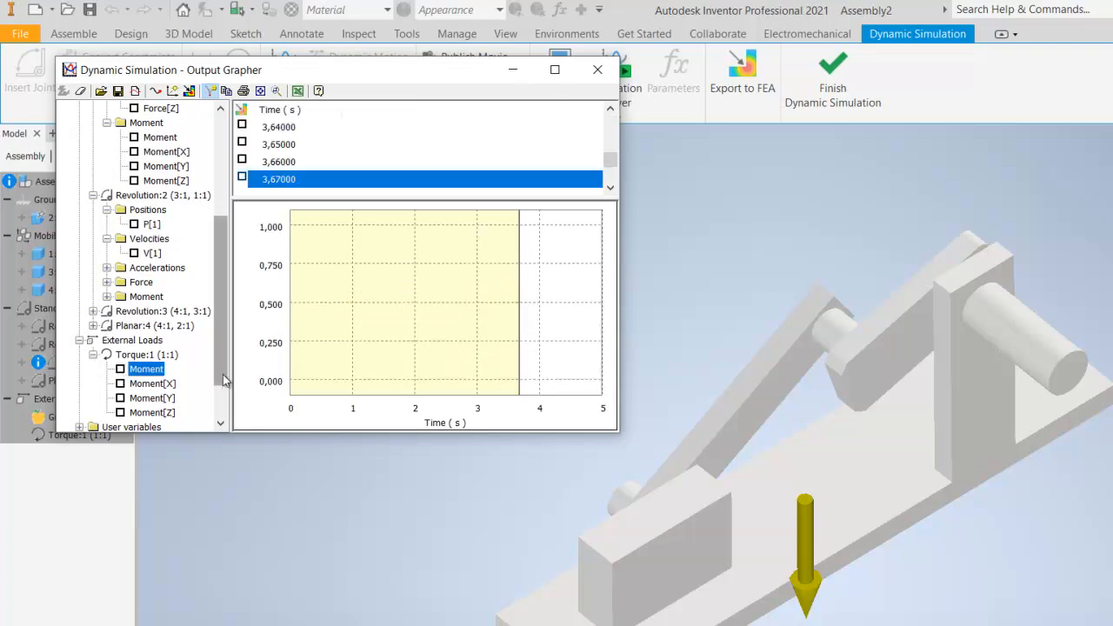
pyautogui.scroll(-2, 222, 421)
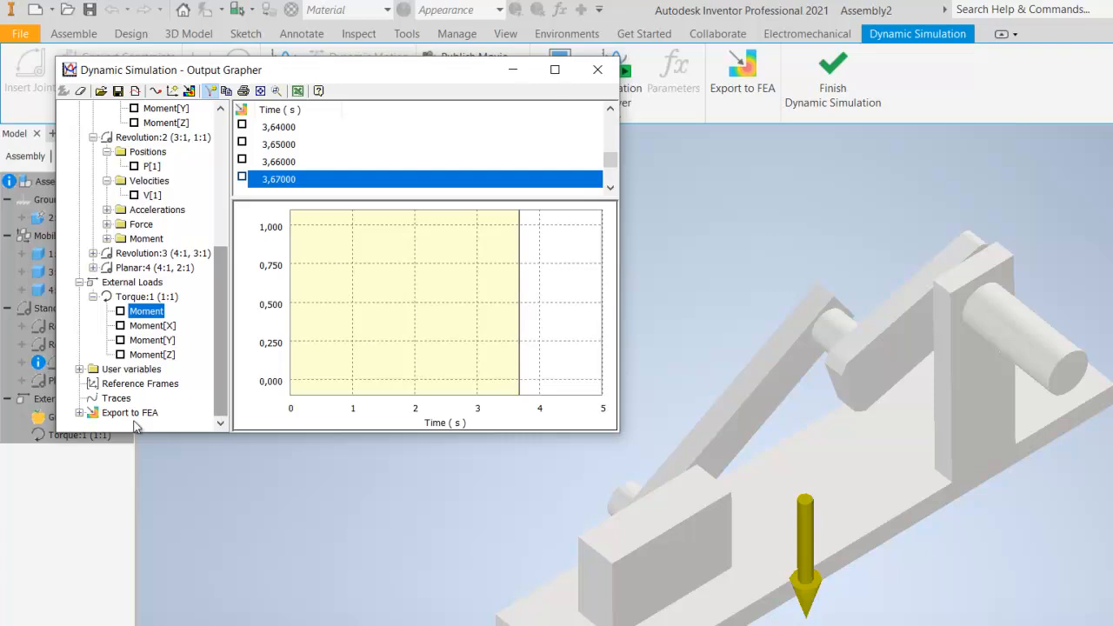
pyautogui.click(80, 413)
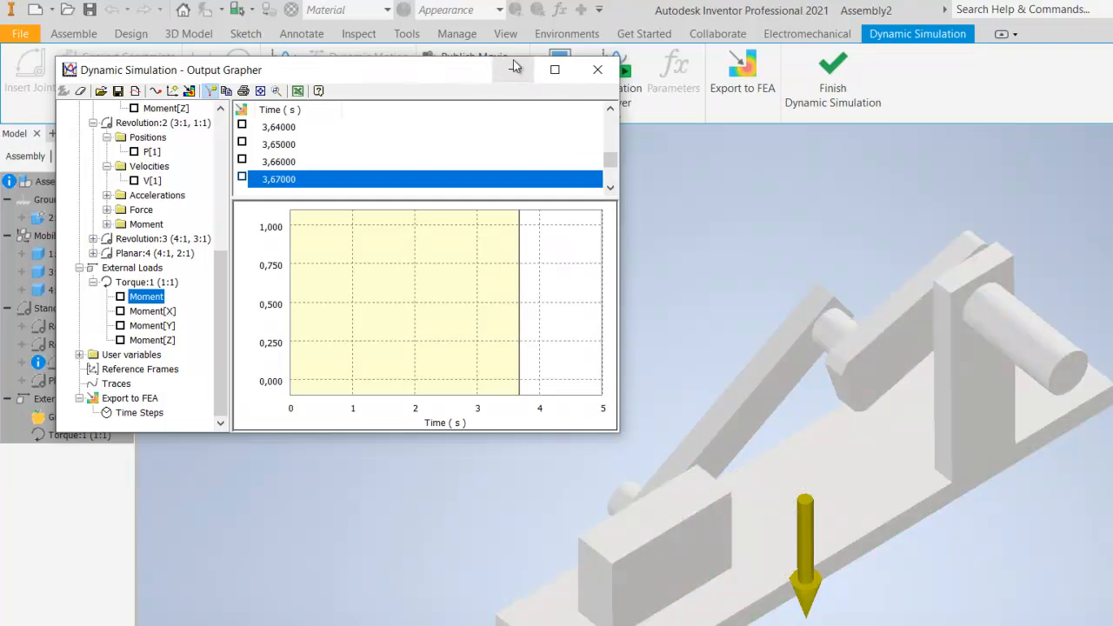
# Step: Plot the acceleration A[1] of Revolution:1, widen the Output Grapher to examine the curve, and minimize the window
pyautogui.click(223, 244)
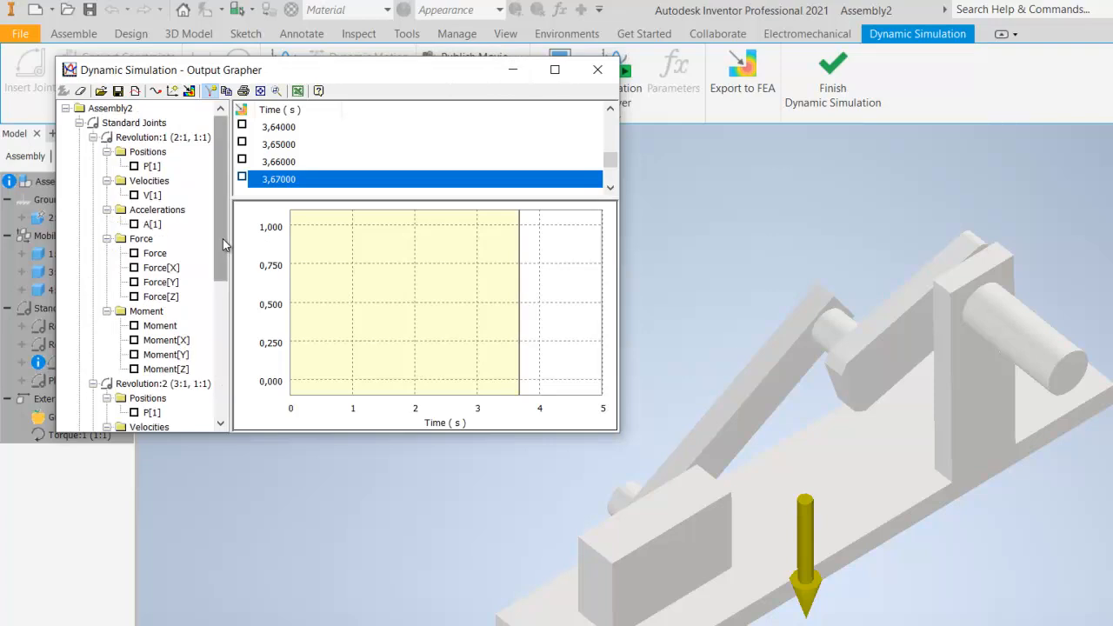
pyautogui.click(136, 225)
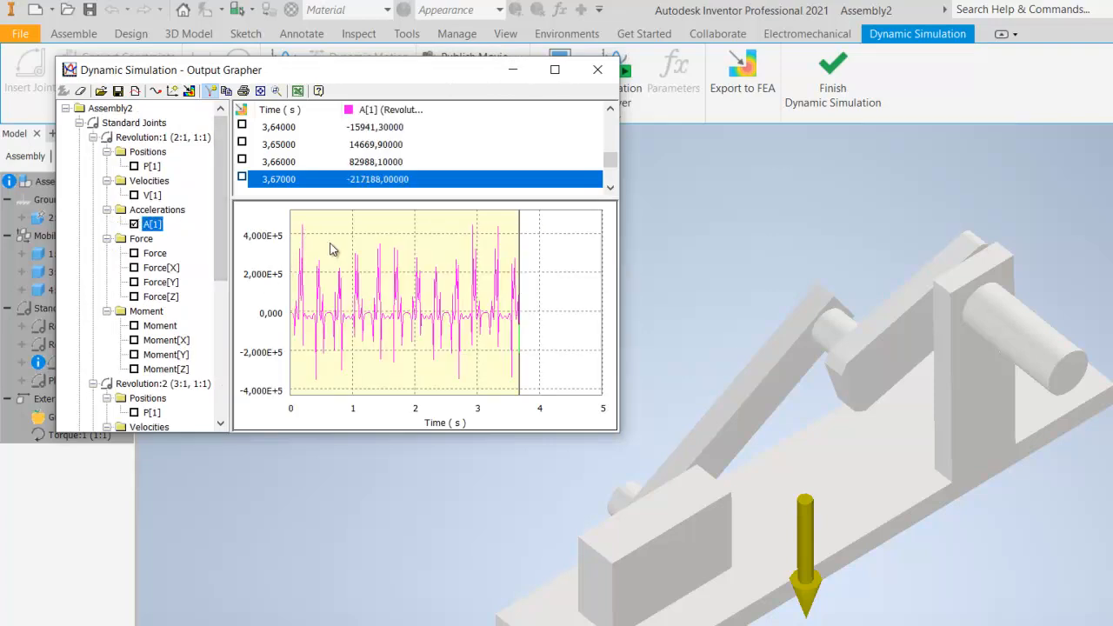
pyautogui.moveTo(623, 310); pyautogui.dragTo(795, 310)
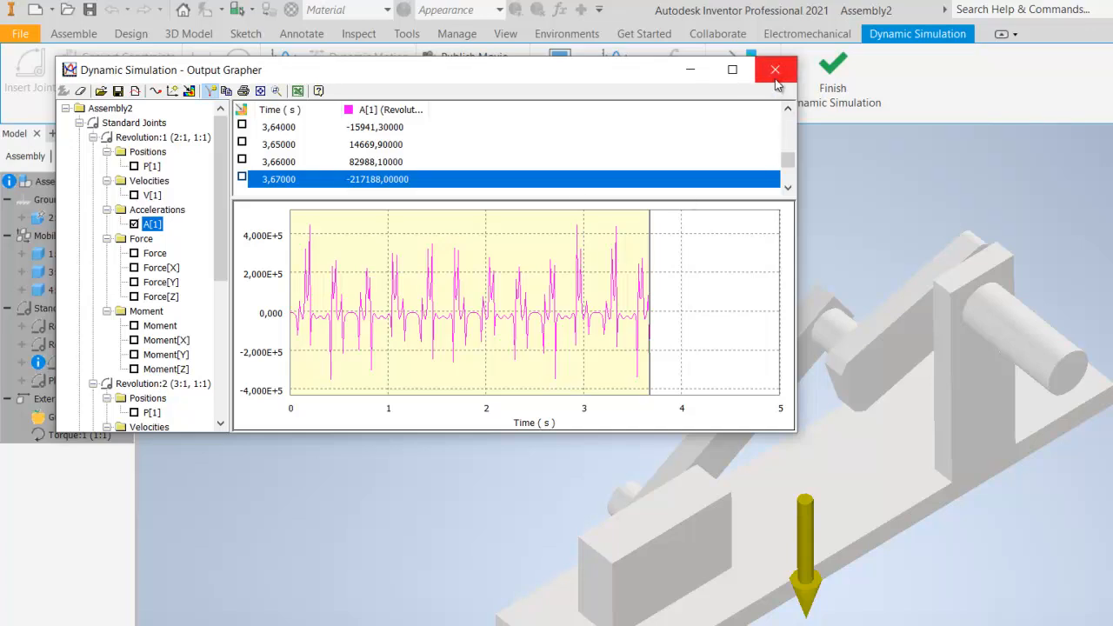
pyautogui.click(691, 70)
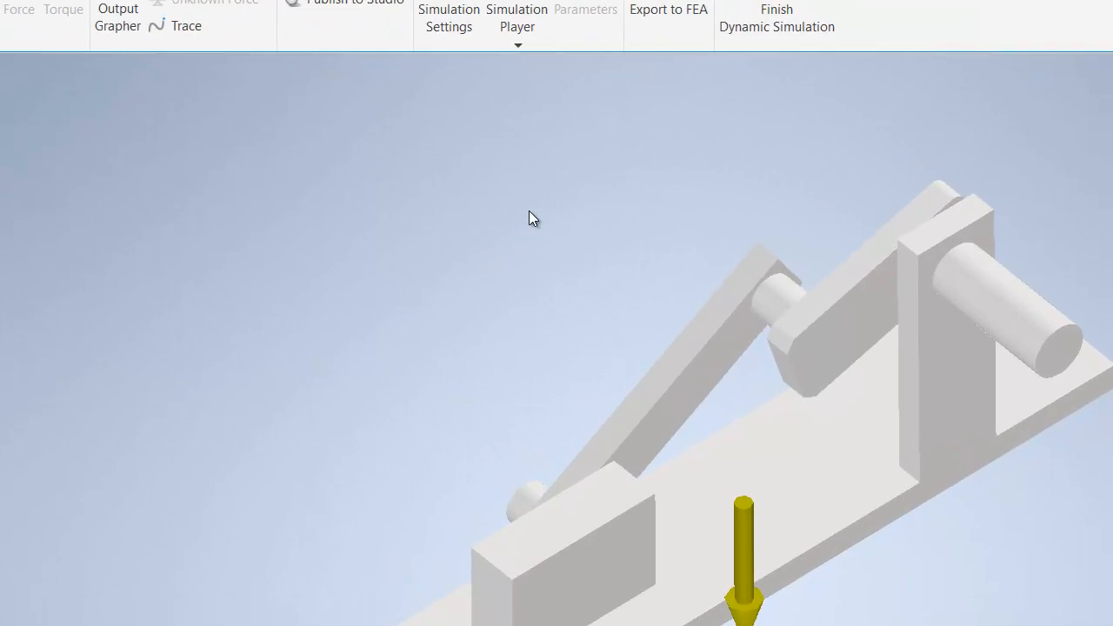
pyautogui.click(681, 12)
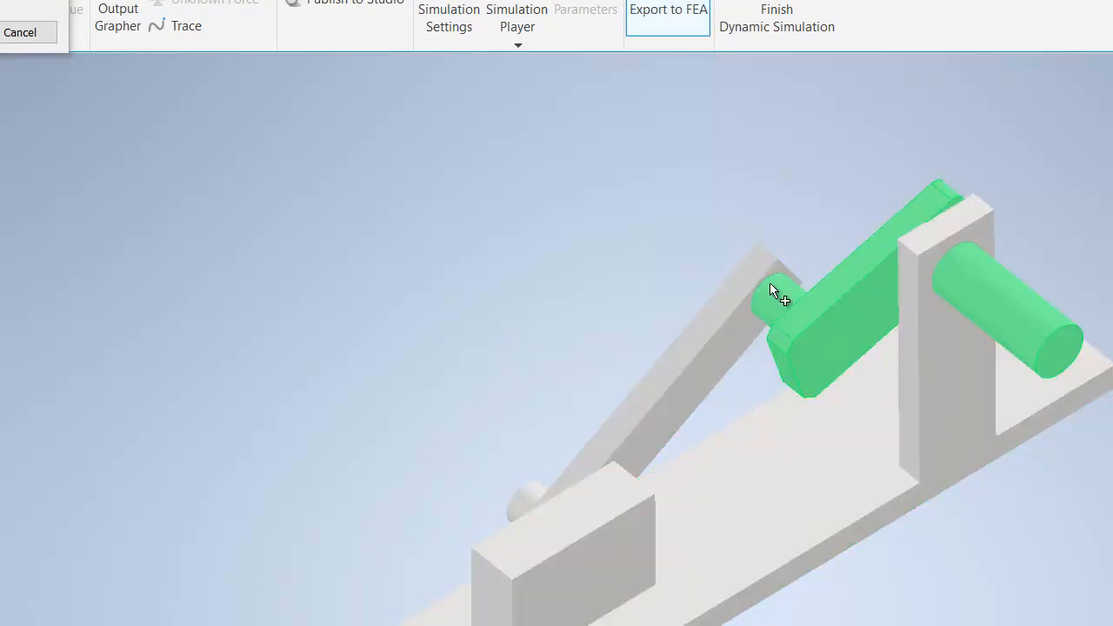
pyautogui.click(519, 590)
pyautogui.click(184, 127)
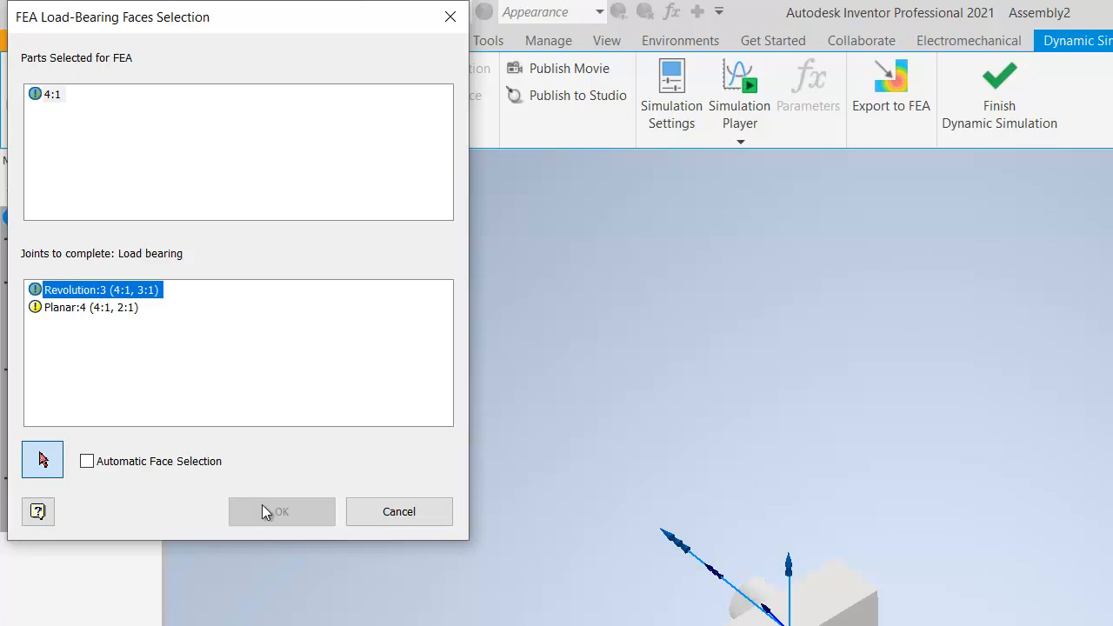
pyautogui.click(363, 515)
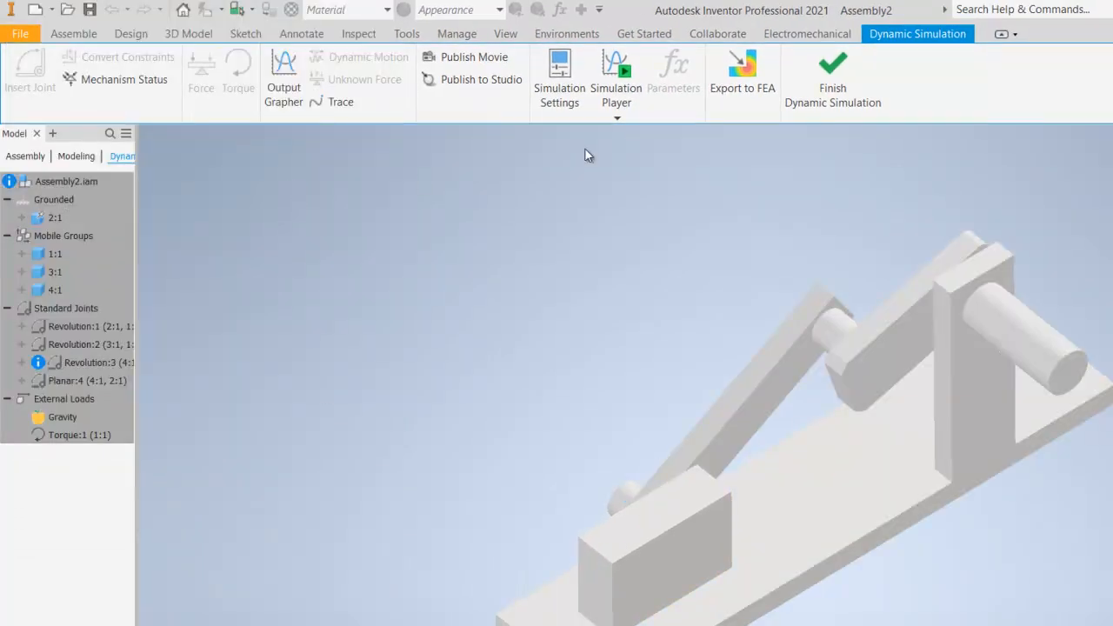
# Step: Open the Output Grapher again and enlarge its window and the time-step table above the graph
pyautogui.click(283, 87)
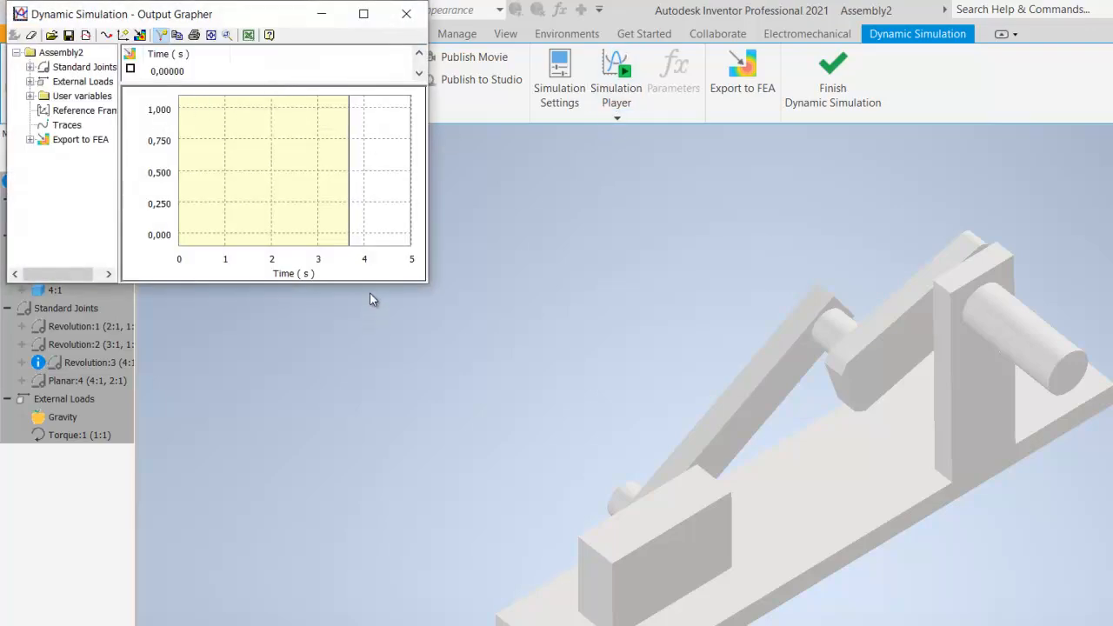
pyautogui.moveTo(370, 284); pyautogui.dragTo(374, 407)
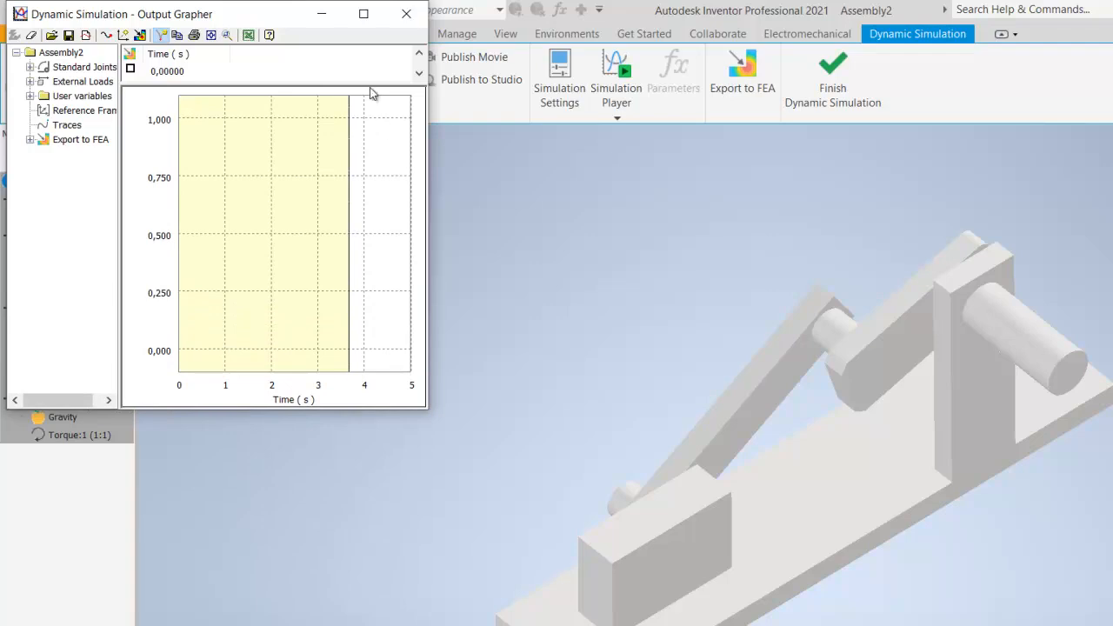
pyautogui.moveTo(370, 83); pyautogui.dragTo(339, 265)
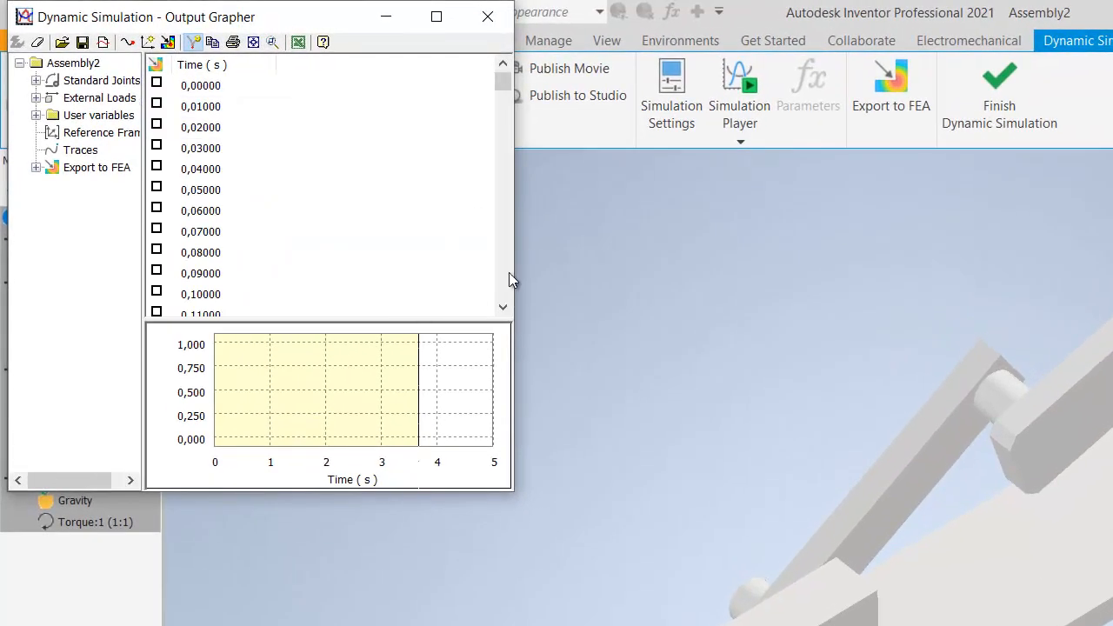
pyautogui.moveTo(499, 82)
pyautogui.mouseDown()
pyautogui.moveTo(478, 267)
pyautogui.moveTo(499, 222)
pyautogui.moveTo(503, 236)
pyautogui.moveTo(506, 76)
pyautogui.mouseUp()
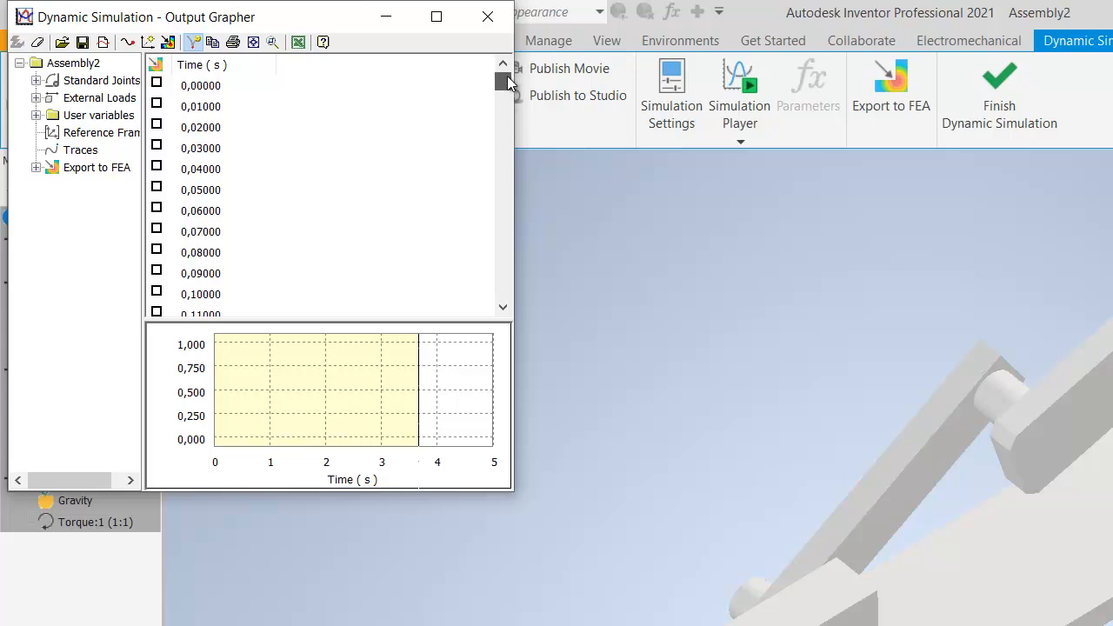
# Step: Reopen the Output Grapher, select the 3,67000 s time step for export to FEA, and minimize the window
pyautogui.click(488, 16)
pyautogui.click(348, 120)
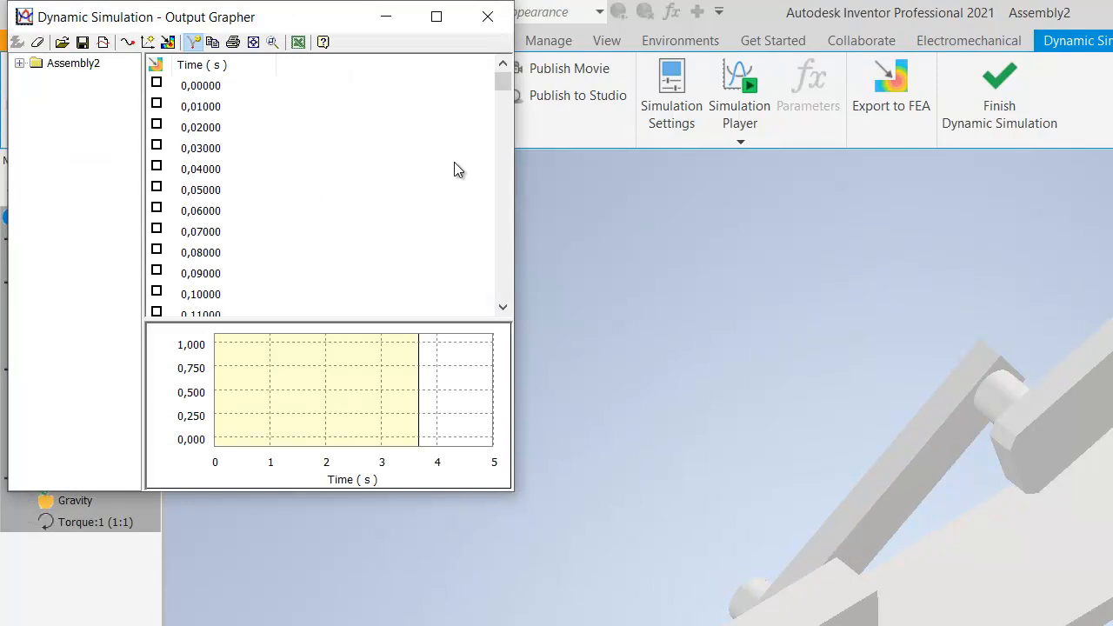
pyautogui.moveTo(499, 85); pyautogui.dragTo(521, 234)
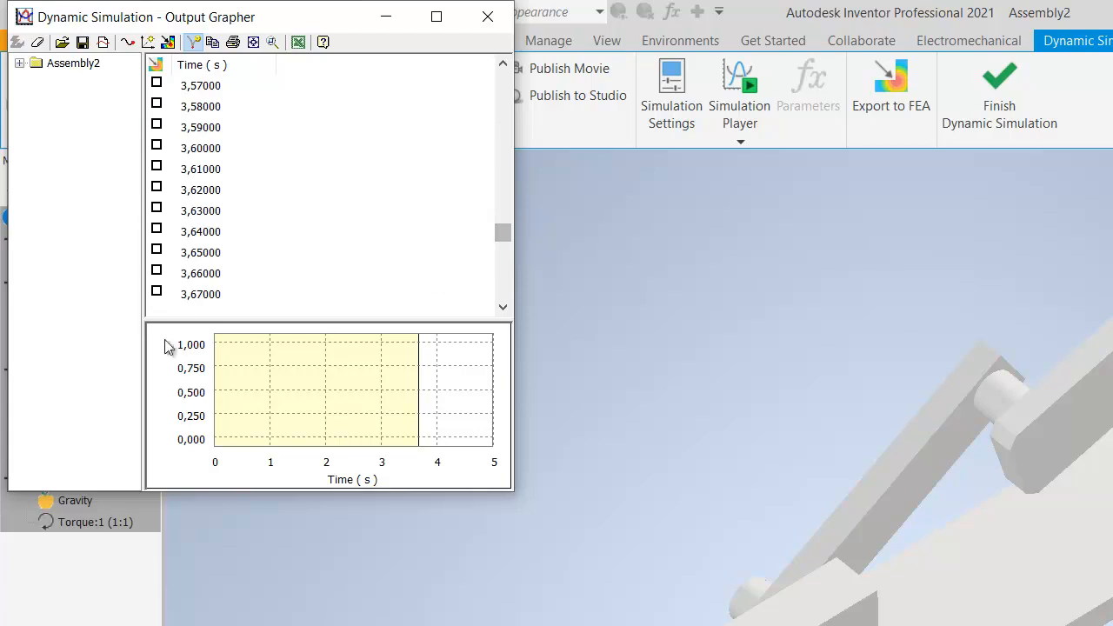
pyautogui.click(156, 291)
pyautogui.click(385, 20)
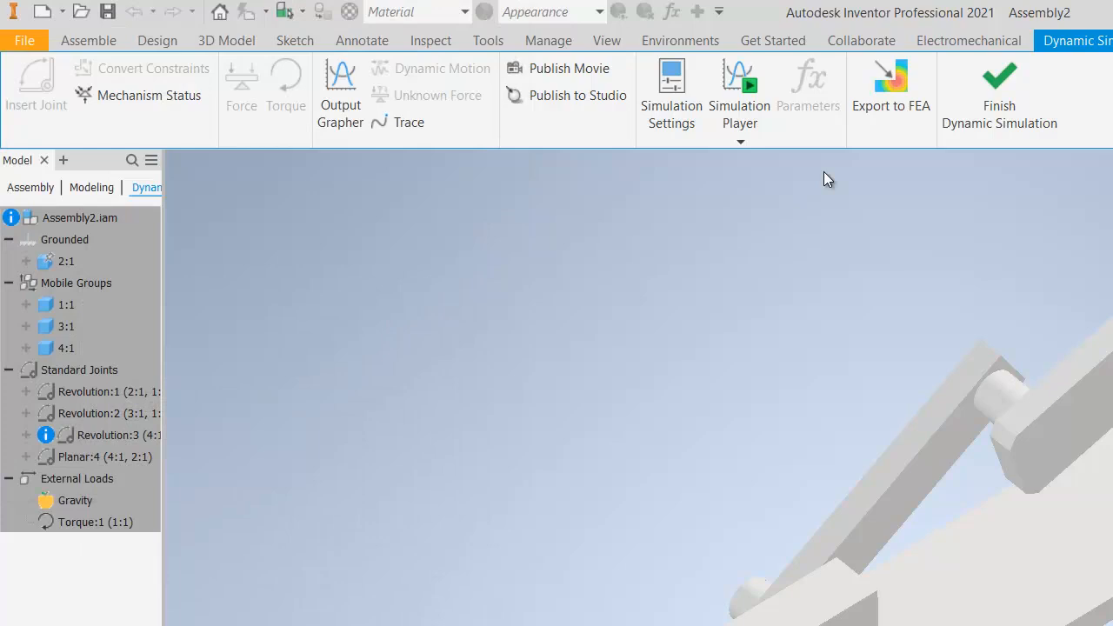
pyautogui.click(896, 96)
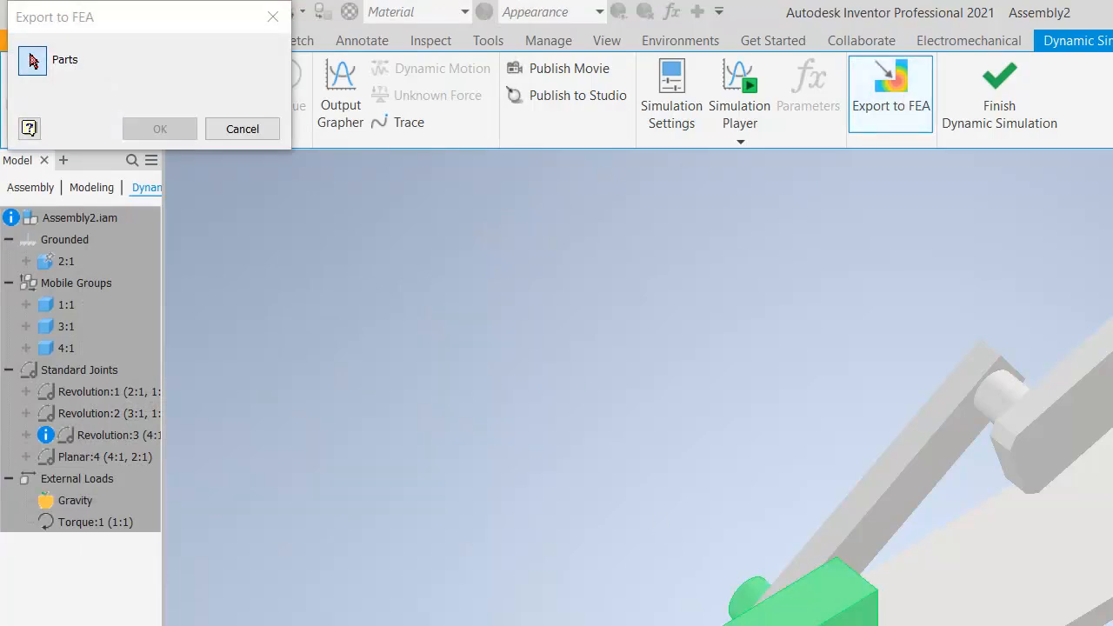
pyautogui.click(782, 600)
pyautogui.click(161, 129)
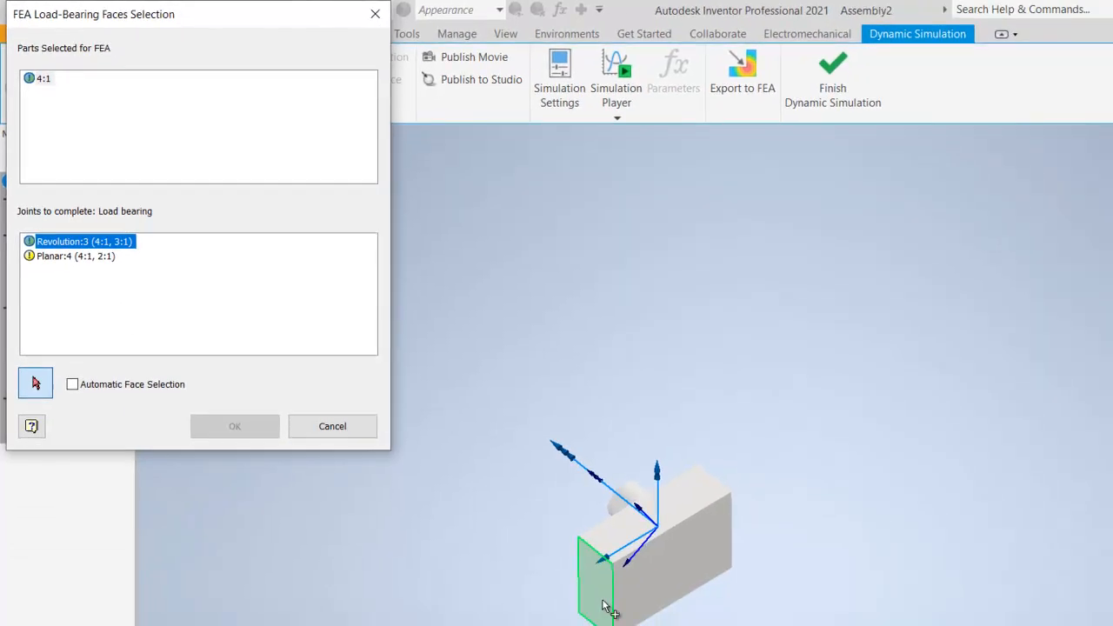
pyautogui.click(606, 606)
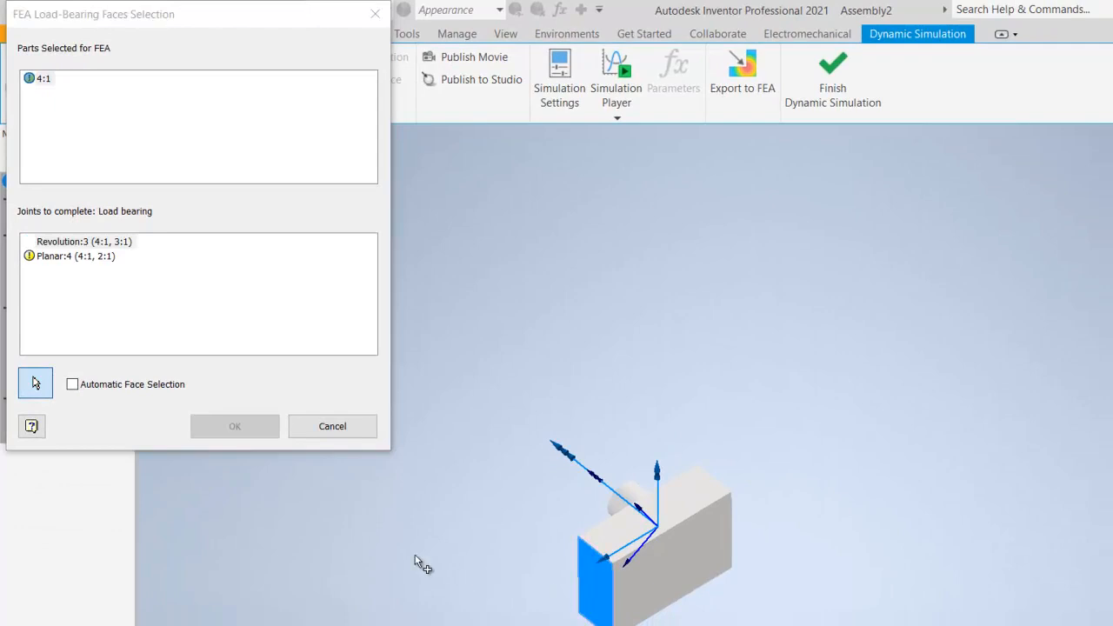
pyautogui.click(92, 257)
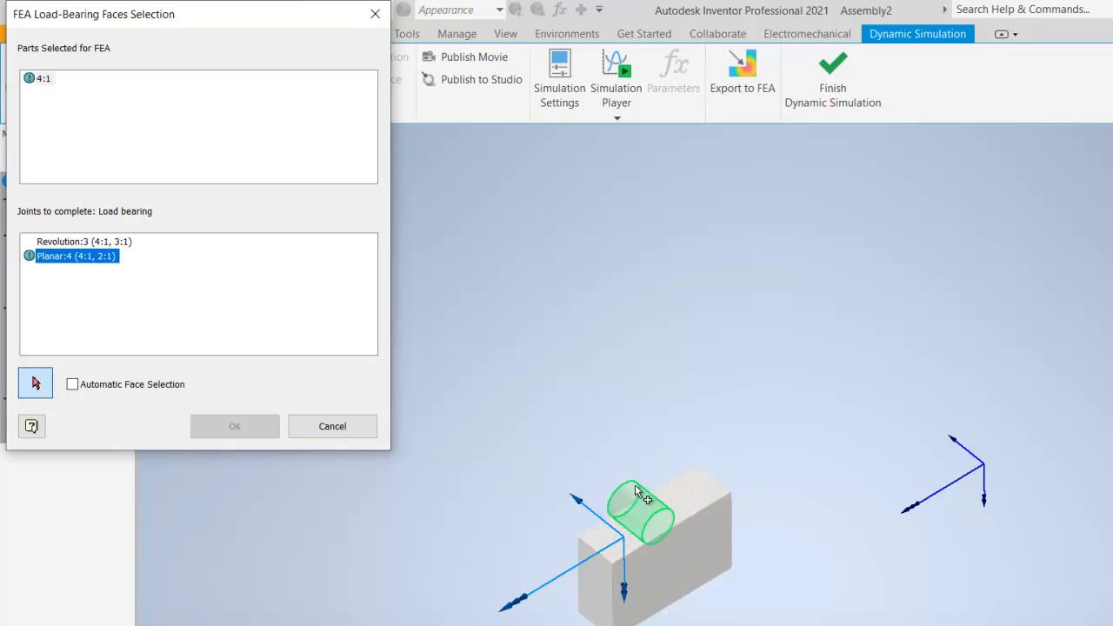
pyautogui.click(103, 244)
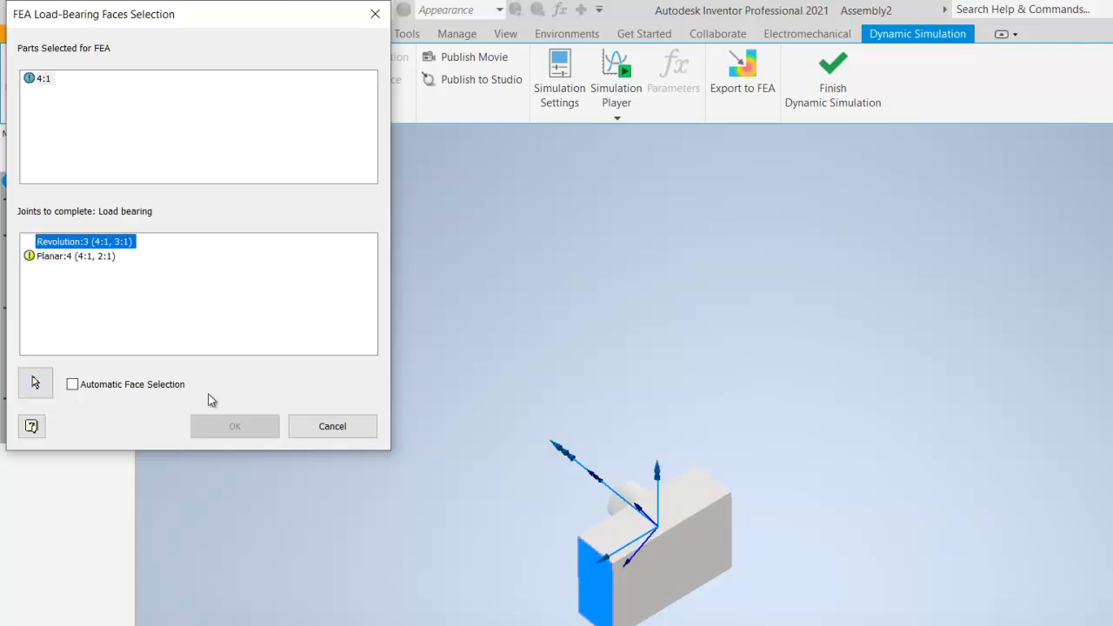
pyautogui.click(320, 430)
# Step: Start the FEA export for part 4:1 and pick the pin, front end and top faces as load-bearing for Revolution:3
pyautogui.click(753, 78)
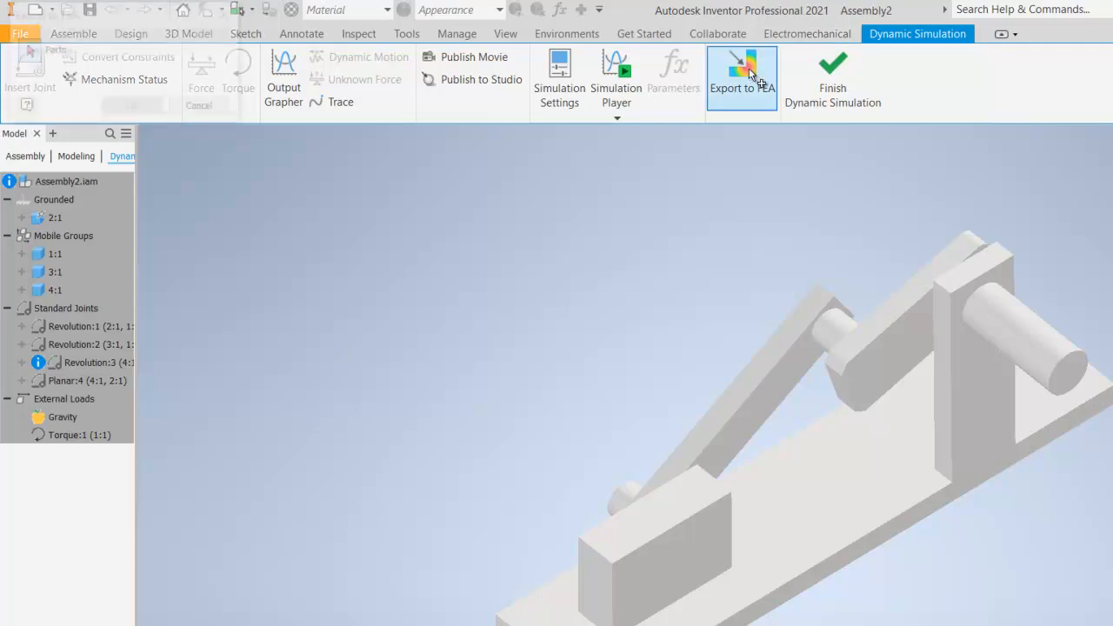
pyautogui.click(606, 533)
pyautogui.click(133, 107)
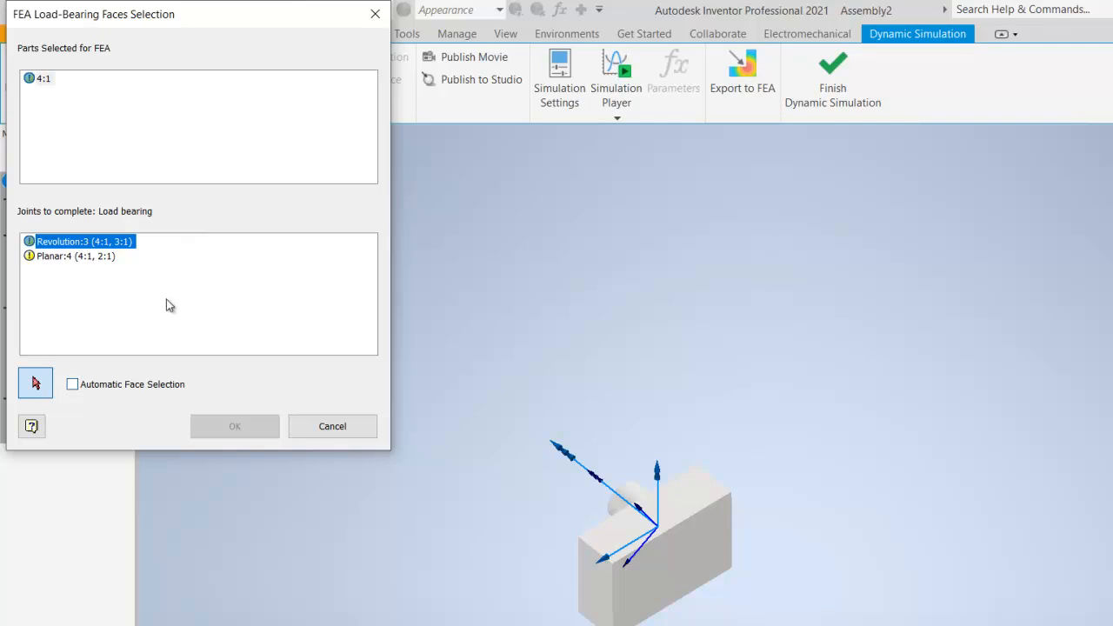
pyautogui.click(626, 509)
pyautogui.click(87, 255)
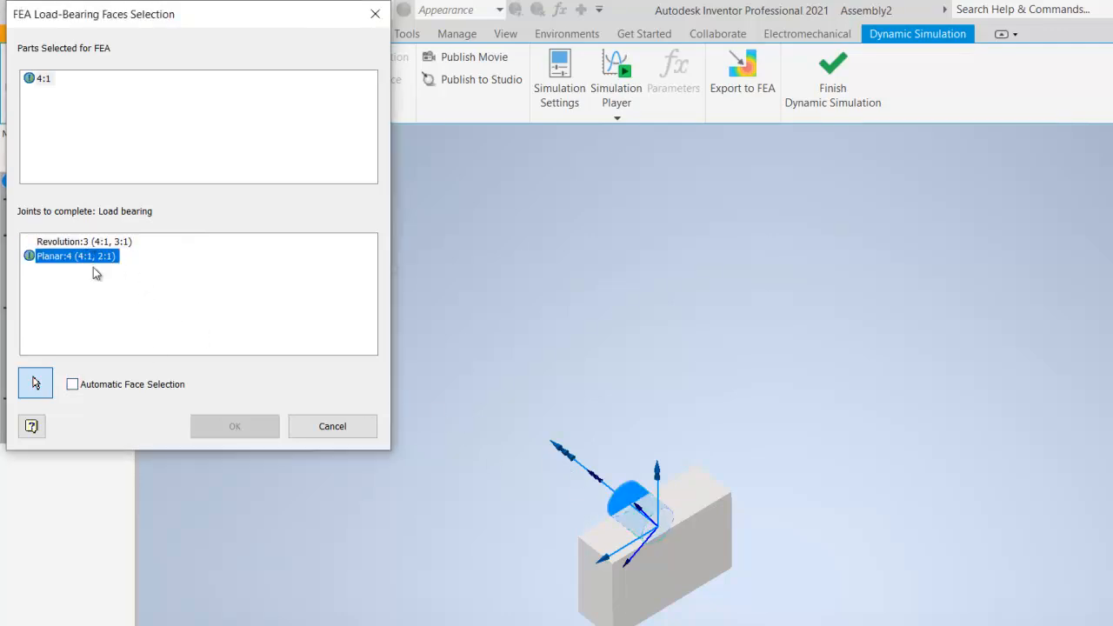
pyautogui.click(595, 618)
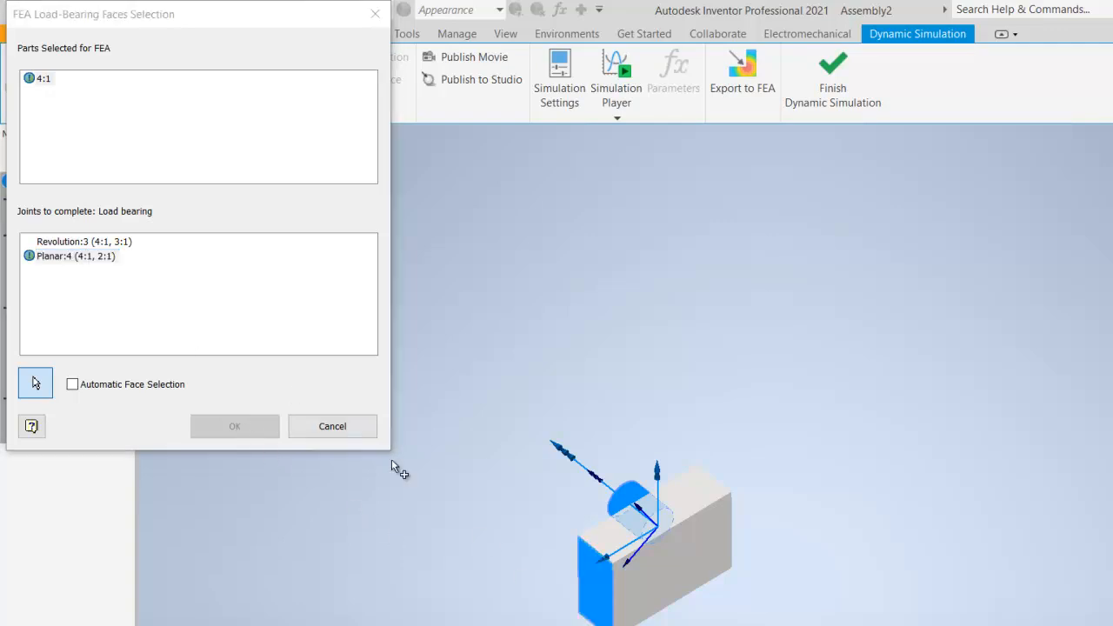
pyautogui.click(611, 542)
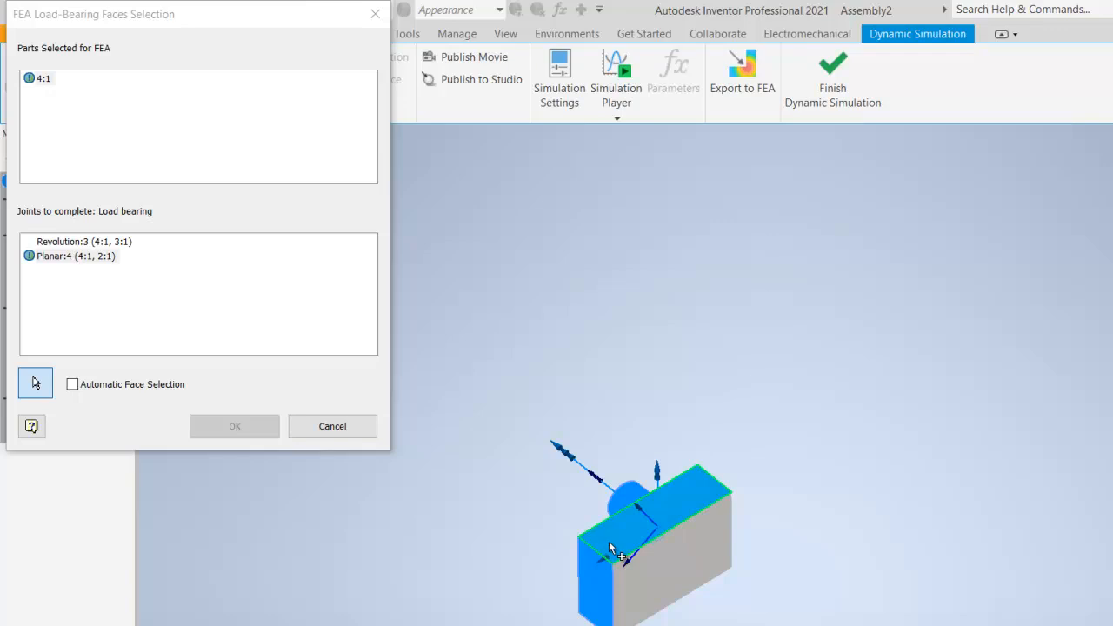
# Step: Assign the block's front end face and long side face as load-bearing faces of Planar:4 and complete the FEA export
pyautogui.click(87, 258)
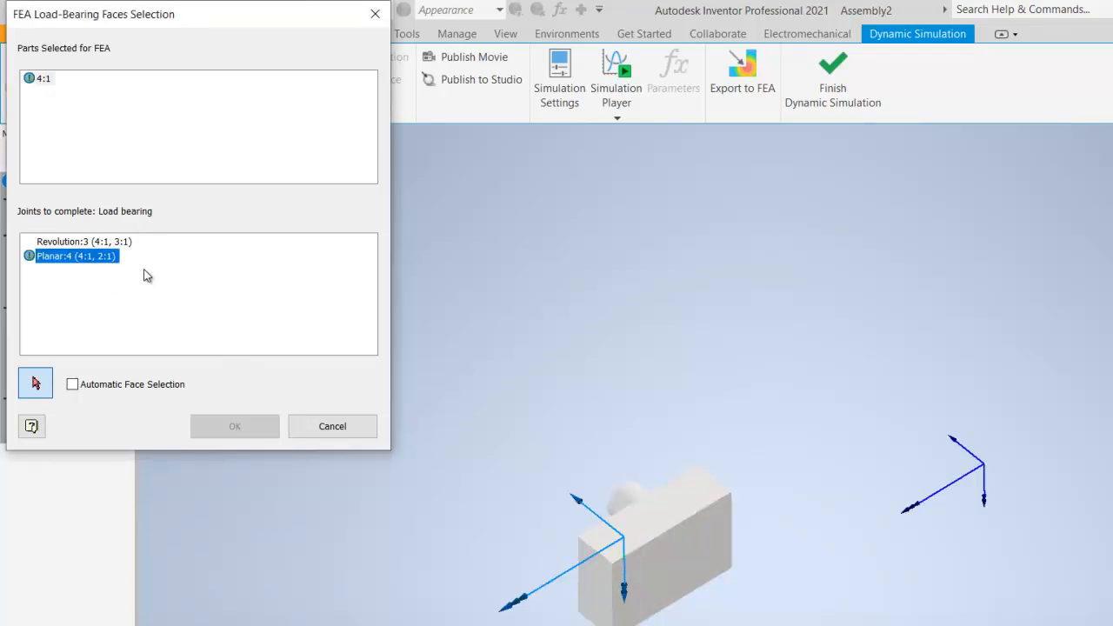
pyautogui.click(102, 246)
pyautogui.click(104, 255)
pyautogui.click(683, 580)
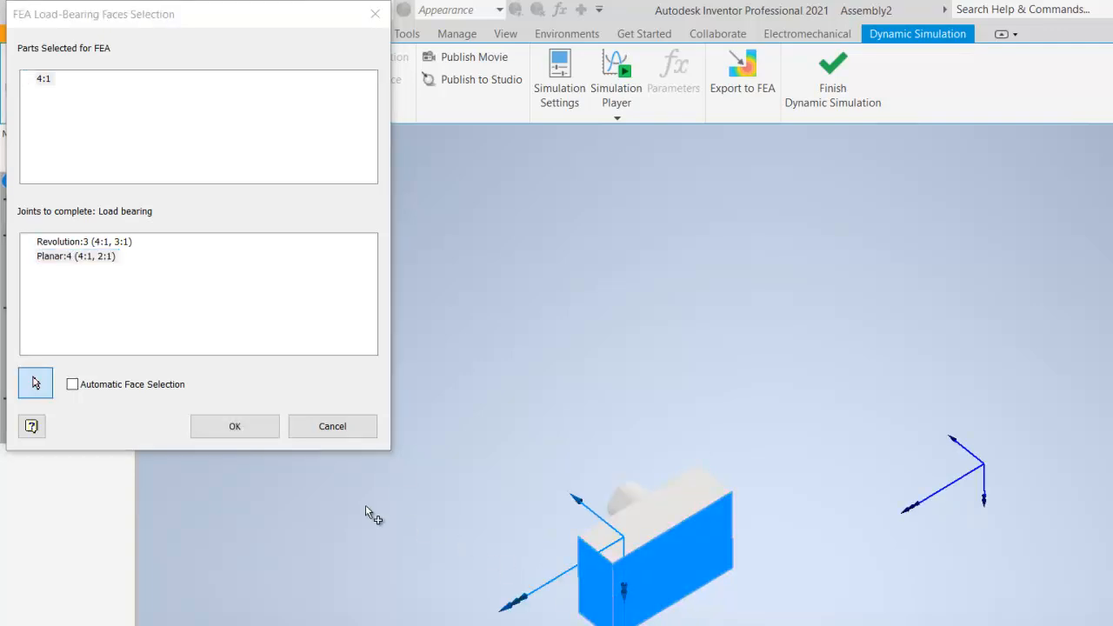
pyautogui.click(257, 428)
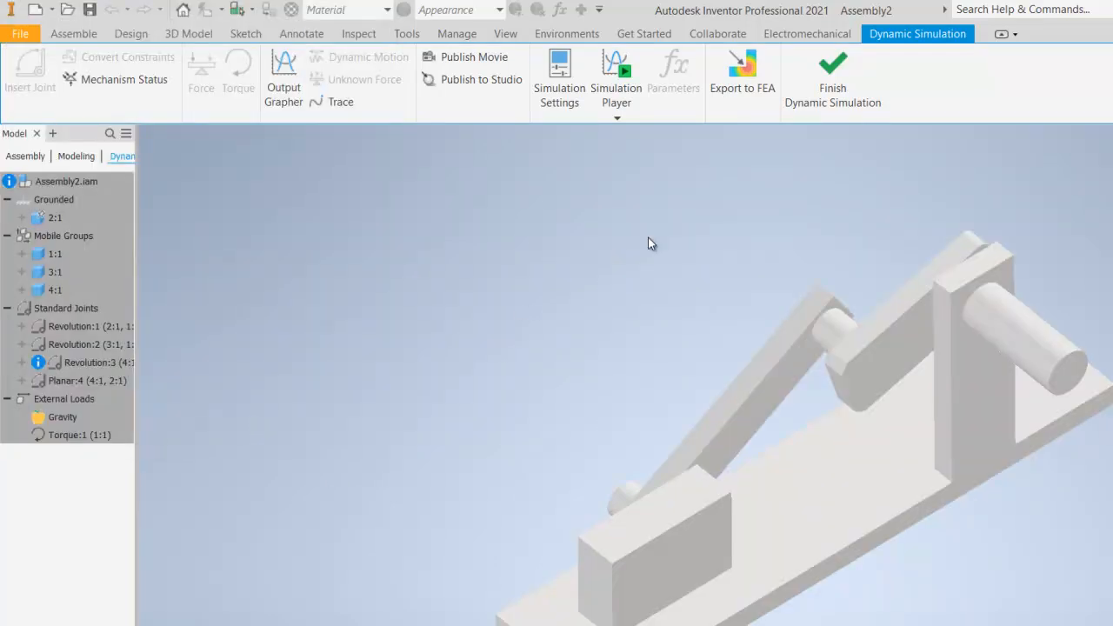
# Step: Finish the Dynamic Simulation and enter the Stress Analysis environment
pyautogui.click(853, 98)
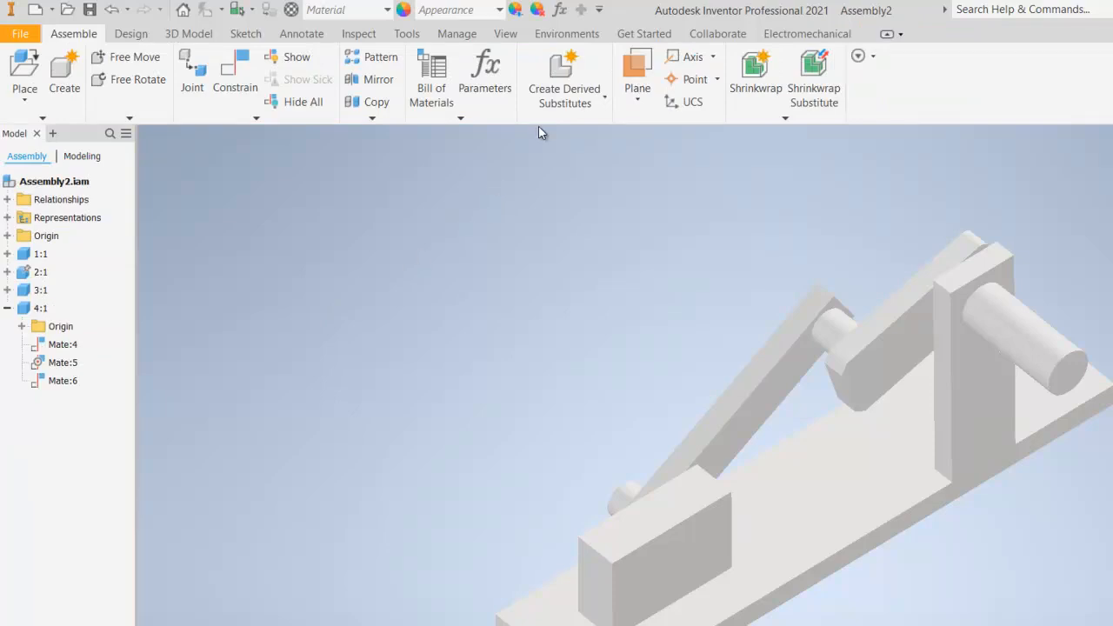
pyautogui.click(578, 34)
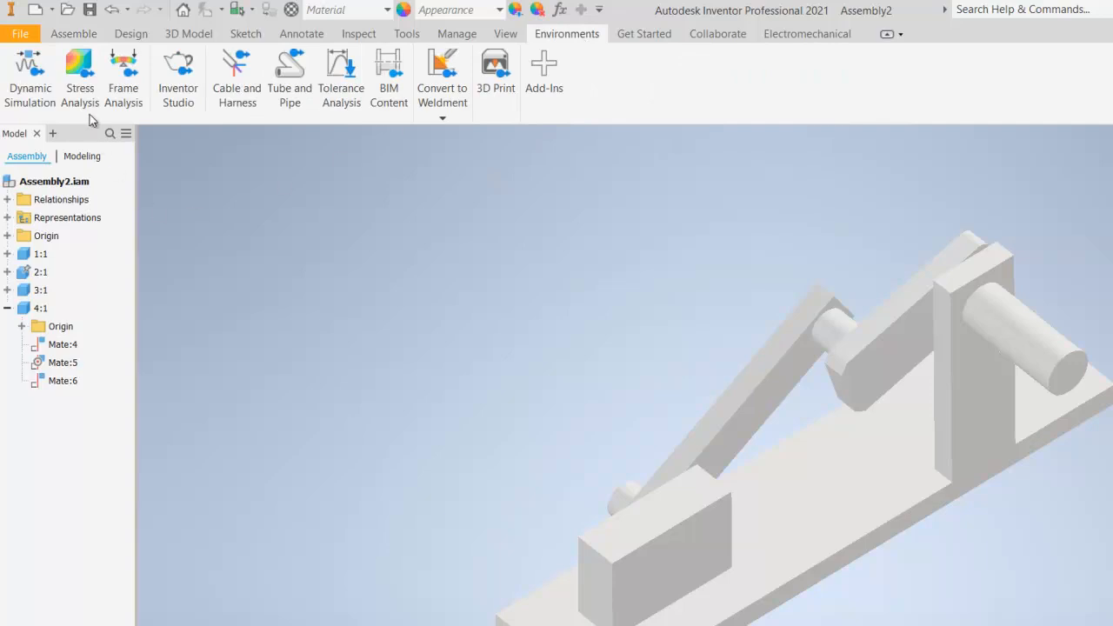
pyautogui.click(80, 93)
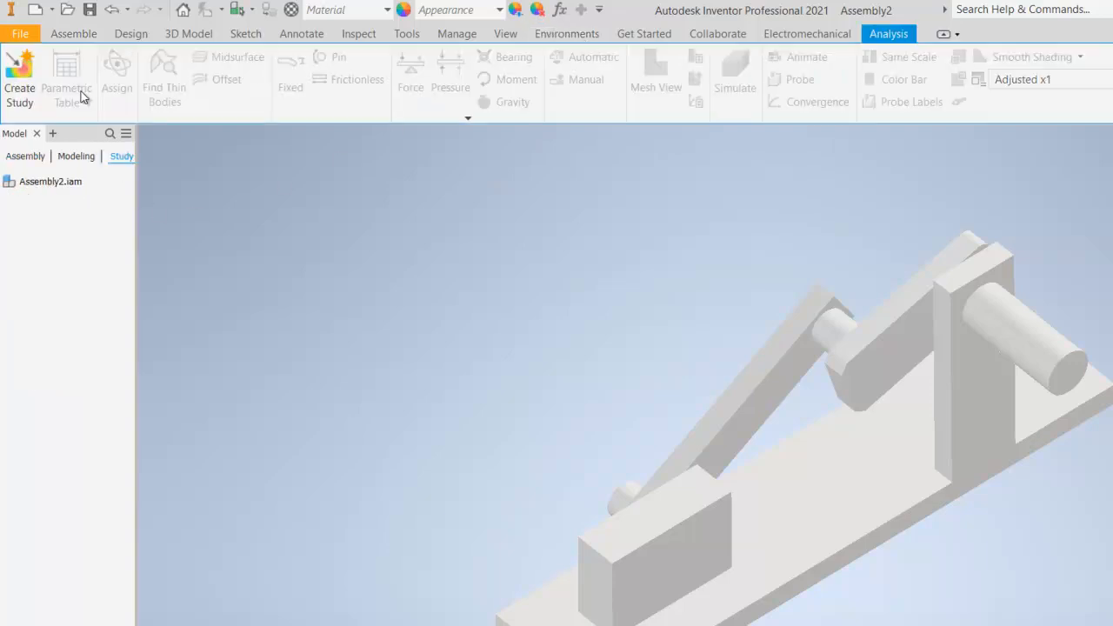
# Step: Create a static analysis study with Motion Loads Analysis for part 4:1 at time step t:3,67
pyautogui.click(20, 87)
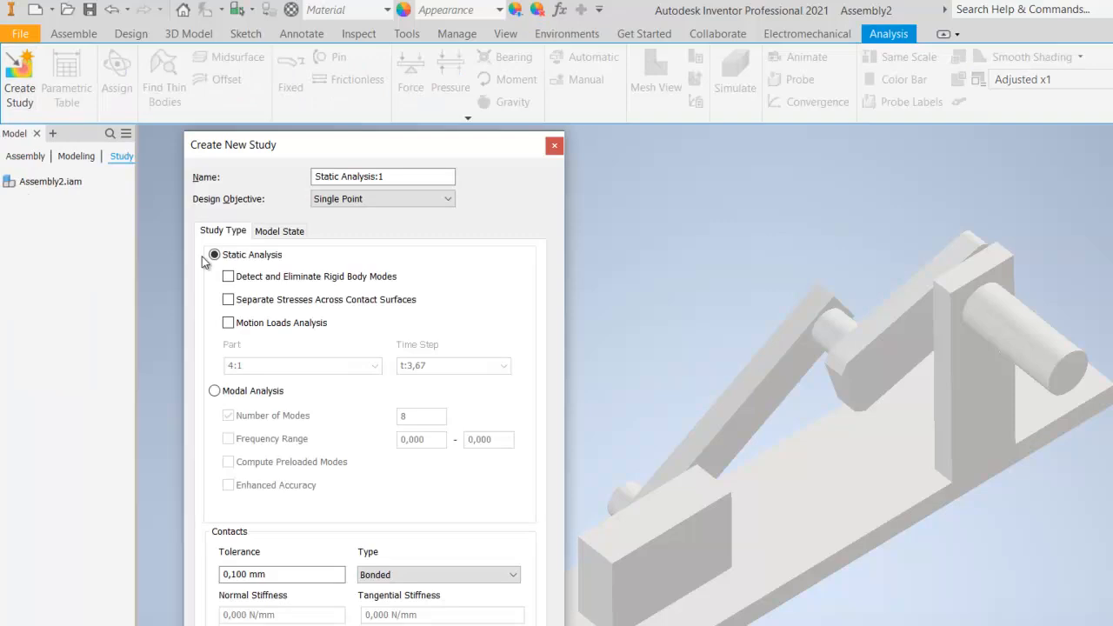
pyautogui.click(265, 330)
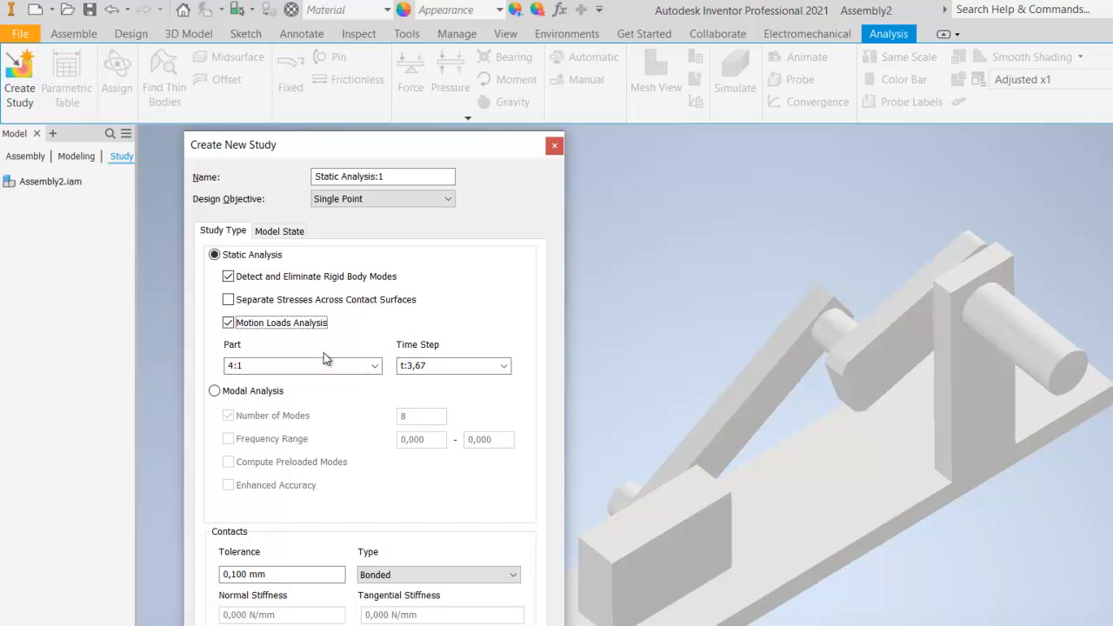
pyautogui.click(396, 624)
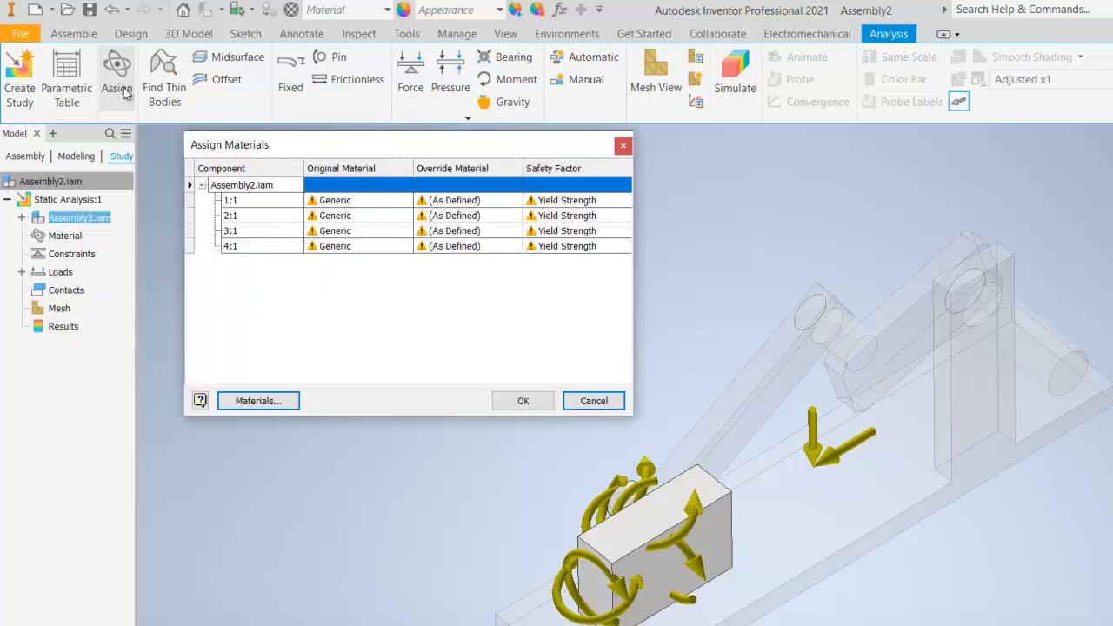
# Step: Override the material of components 1:1 and 2:1 with Steel
pyautogui.click(480, 203)
pyautogui.click(514, 200)
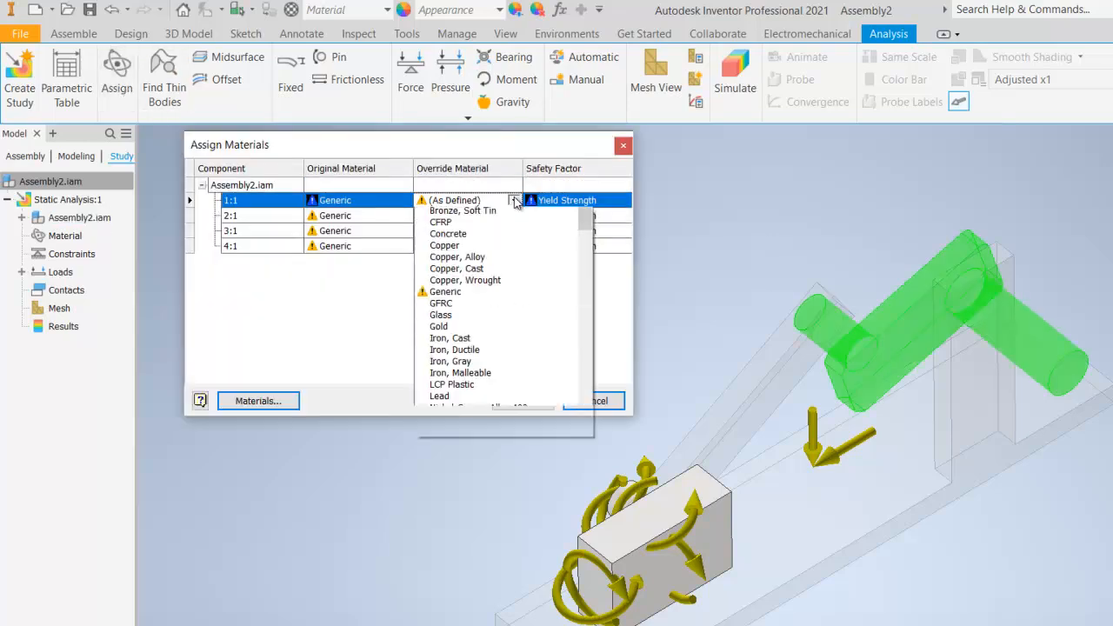
pyautogui.moveTo(590, 312); pyautogui.dragTo(574, 453)
pyautogui.click(444, 455)
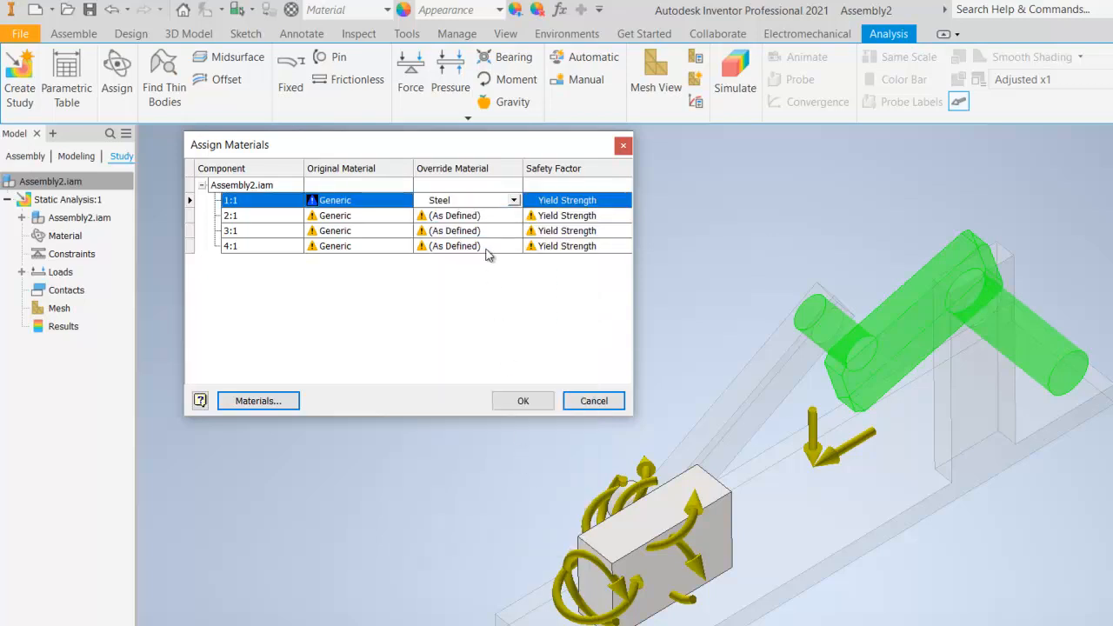
pyautogui.click(479, 217)
pyautogui.click(514, 215)
pyautogui.moveTo(585, 352); pyautogui.dragTo(586, 492)
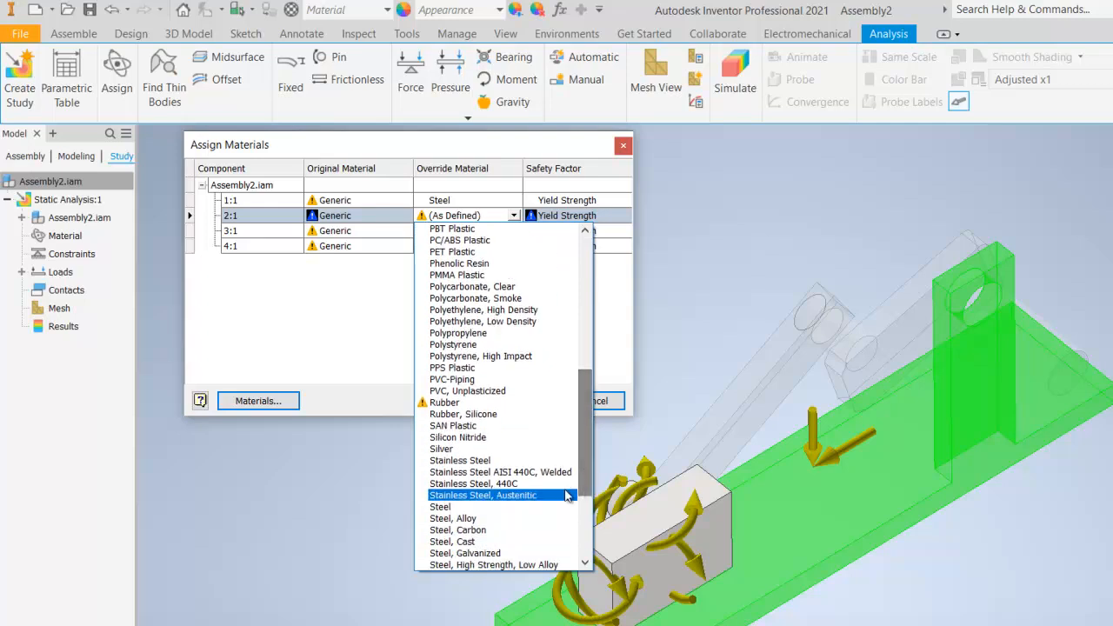
pyautogui.click(540, 507)
# Step: Override the material of components 3:1 and 4:1 with Steel and accept the material assignments
pyautogui.click(489, 232)
pyautogui.click(514, 231)
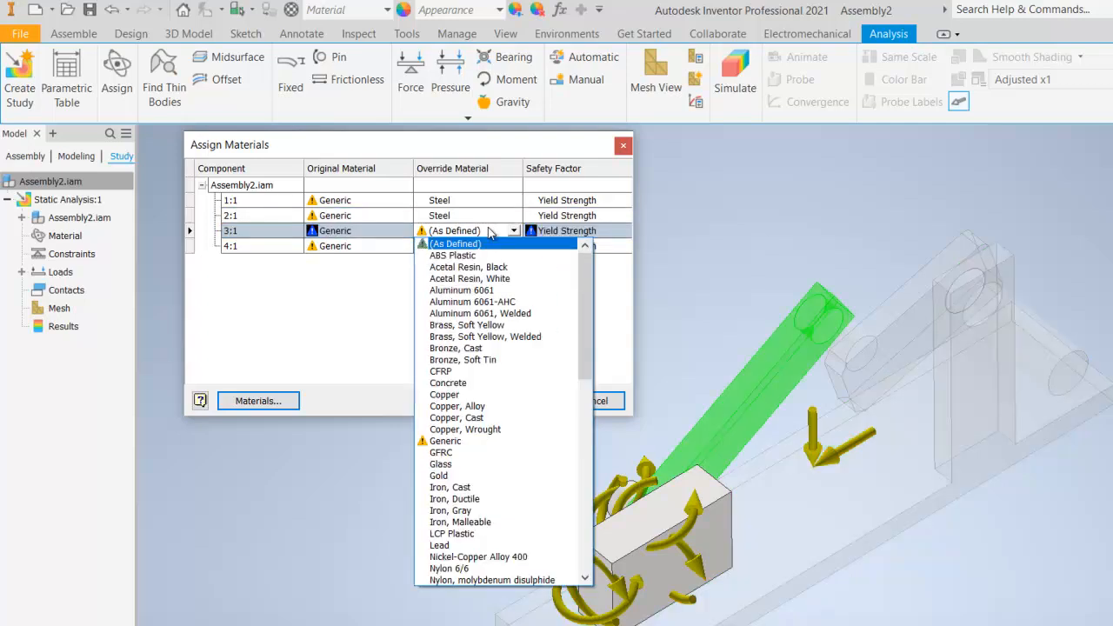
pyautogui.moveTo(586, 348); pyautogui.dragTo(585, 500)
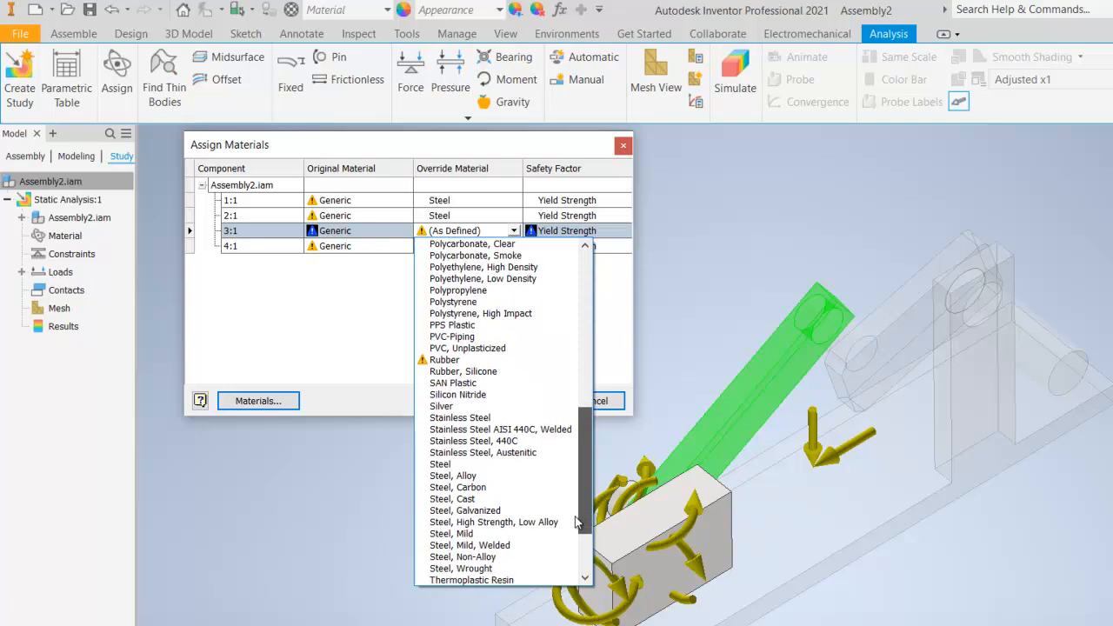
pyautogui.click(503, 464)
pyautogui.click(483, 246)
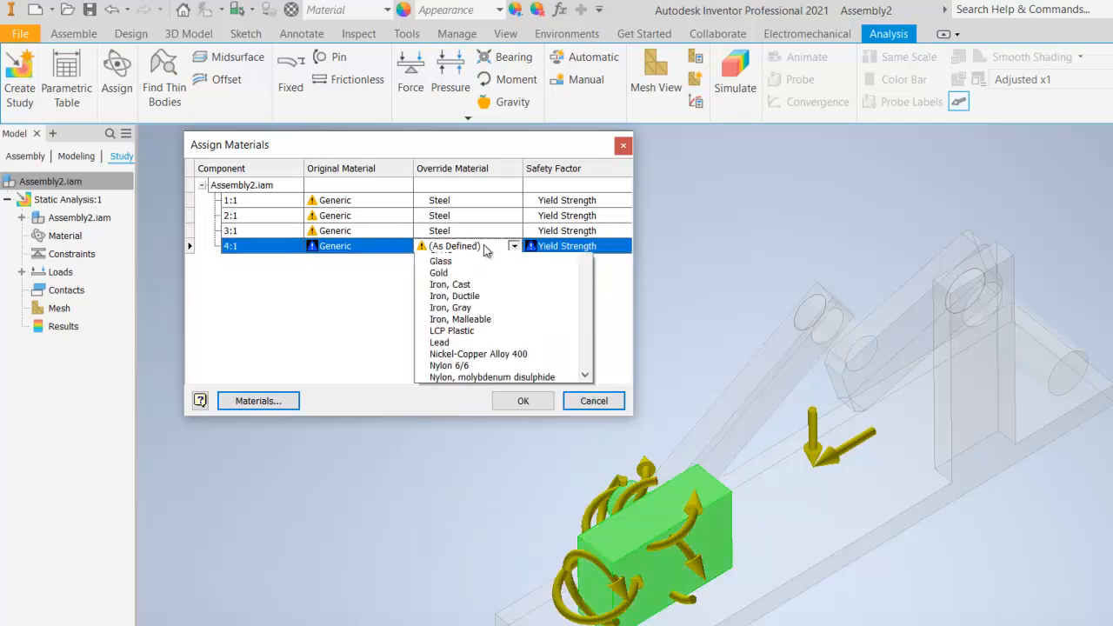
pyautogui.click(514, 246)
pyautogui.moveTo(589, 387); pyautogui.dragTo(574, 513)
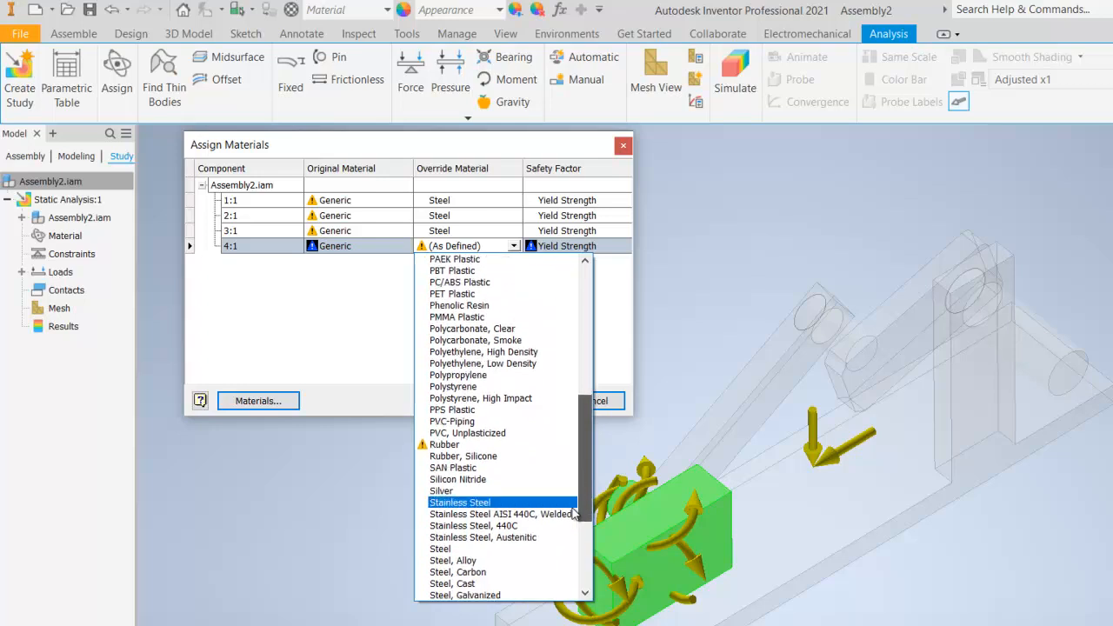
pyautogui.click(509, 549)
pyautogui.click(520, 402)
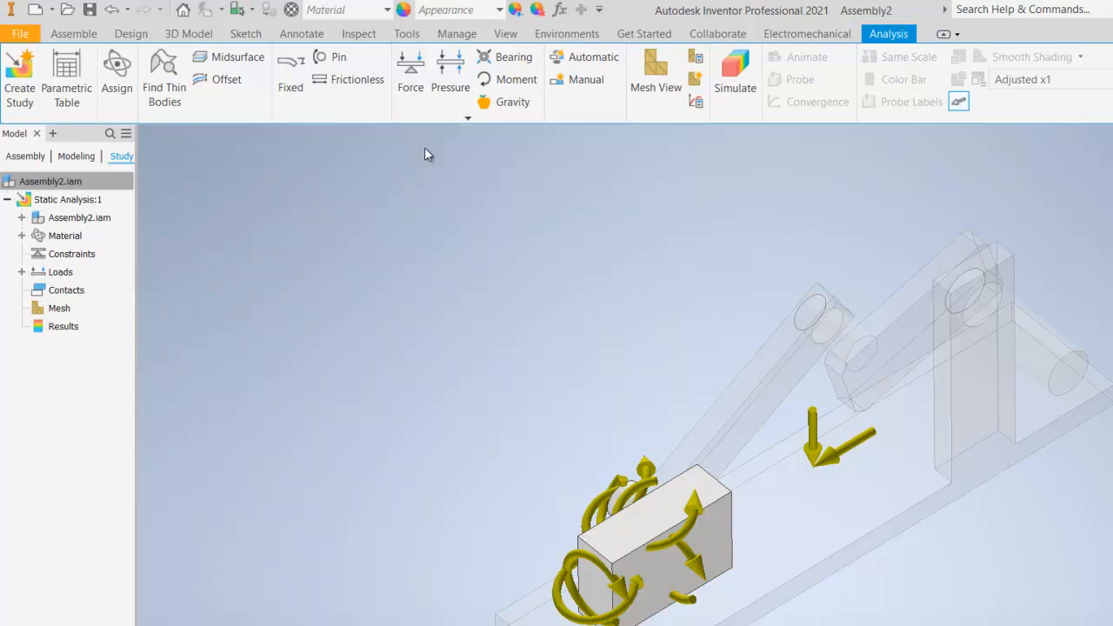
# Step: Apply a 1 N force to the front end face of the slider block
pyautogui.click(409, 98)
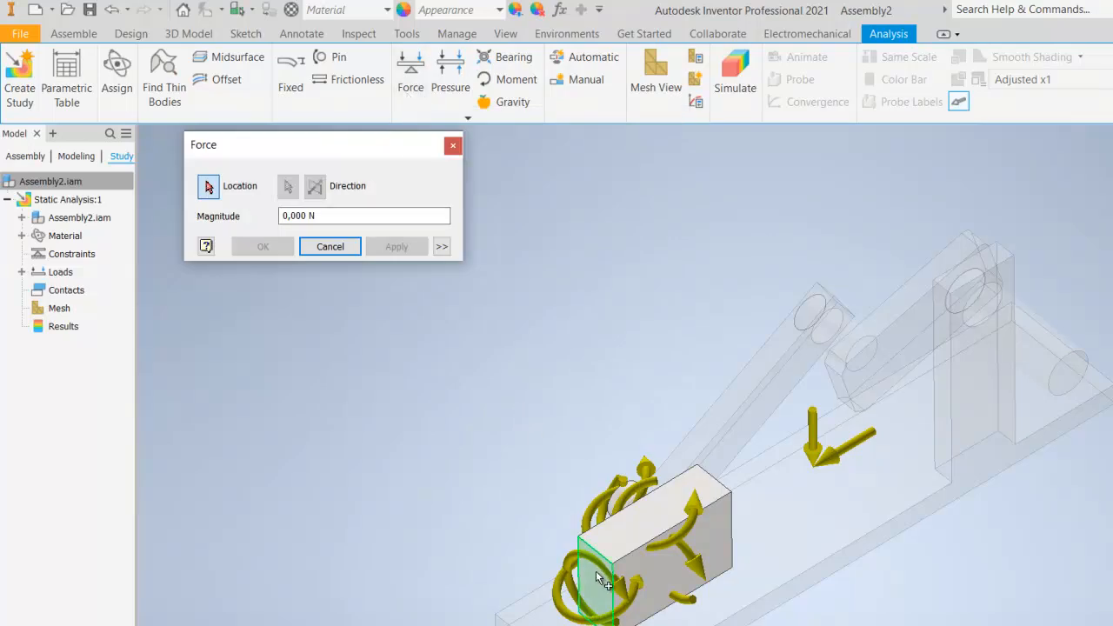
pyautogui.click(590, 594)
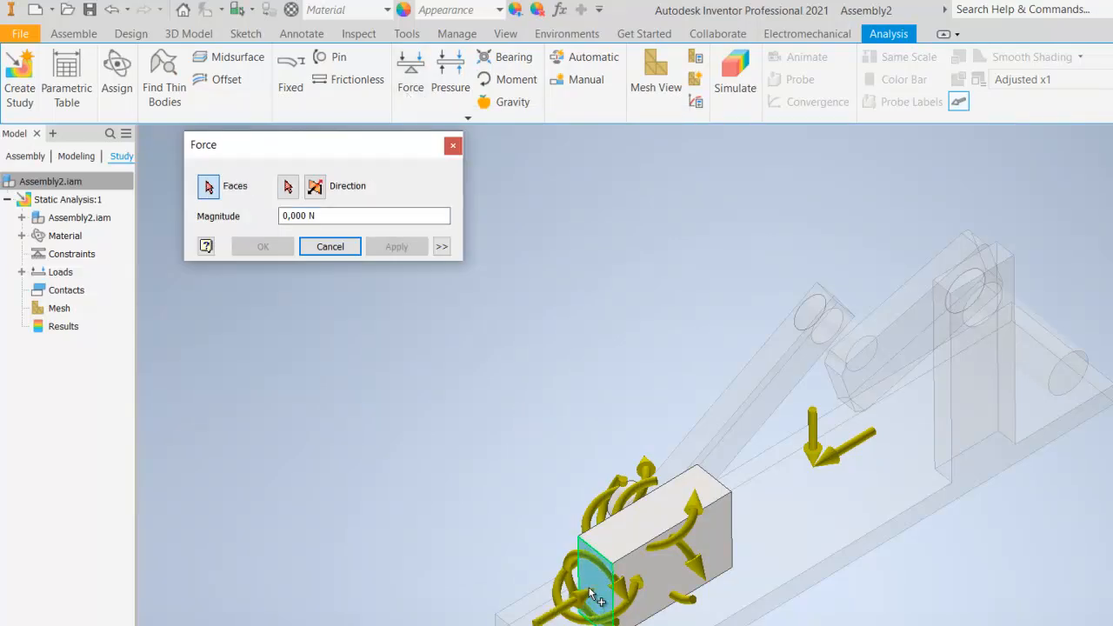
pyautogui.moveTo(320, 217); pyautogui.dragTo(247, 216)
pyautogui.write('1')
pyautogui.click(262, 247)
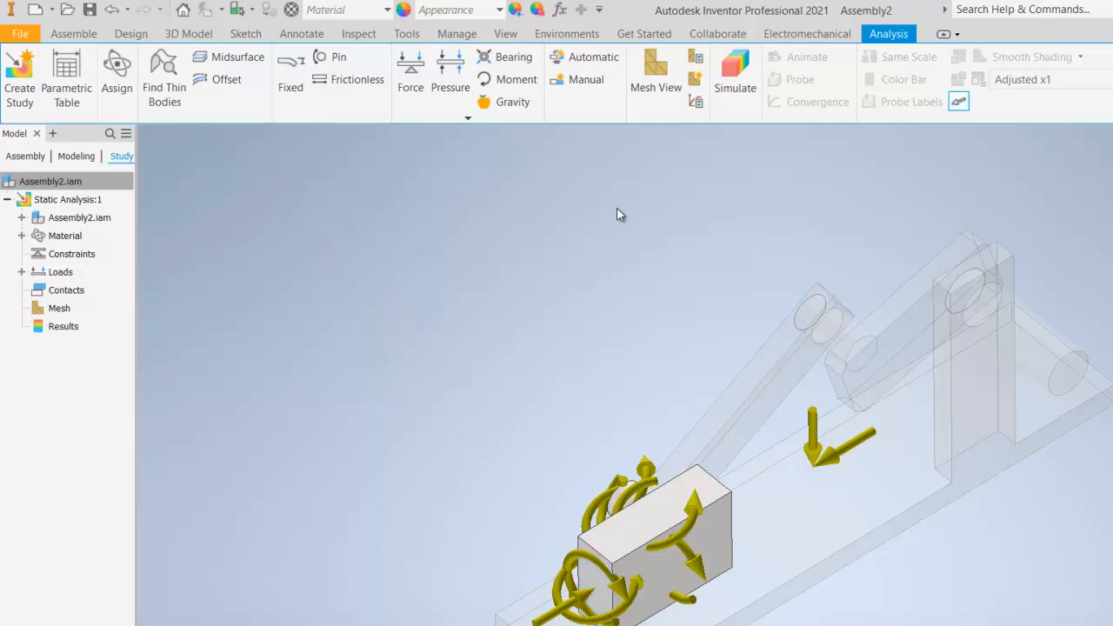
# Step: Run the static analysis simulation for the current configuration
pyautogui.click(737, 92)
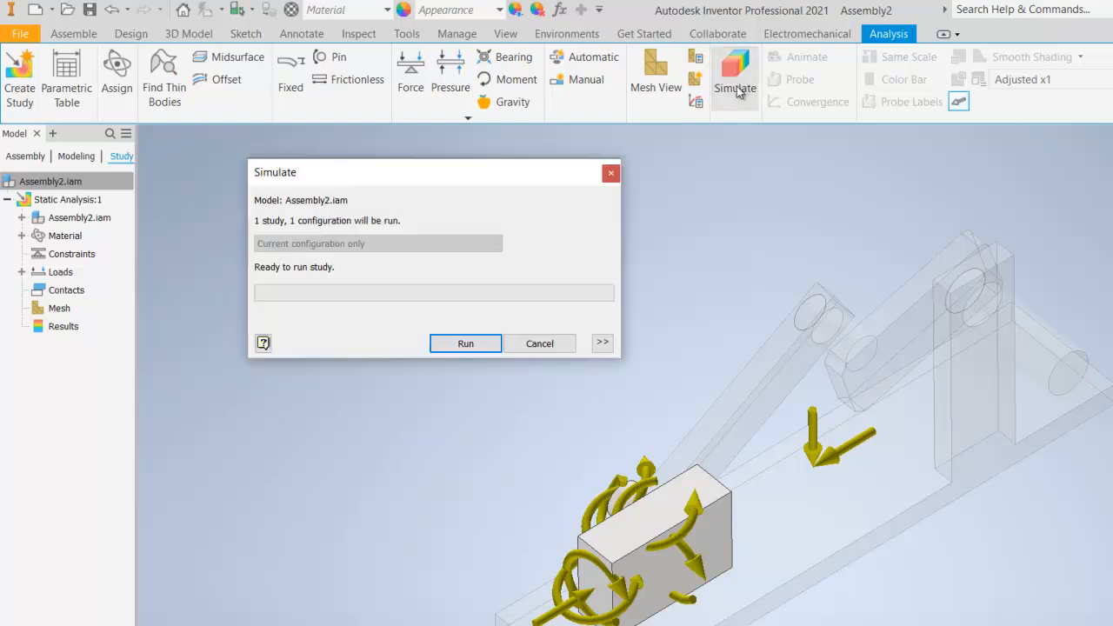
pyautogui.click(487, 340)
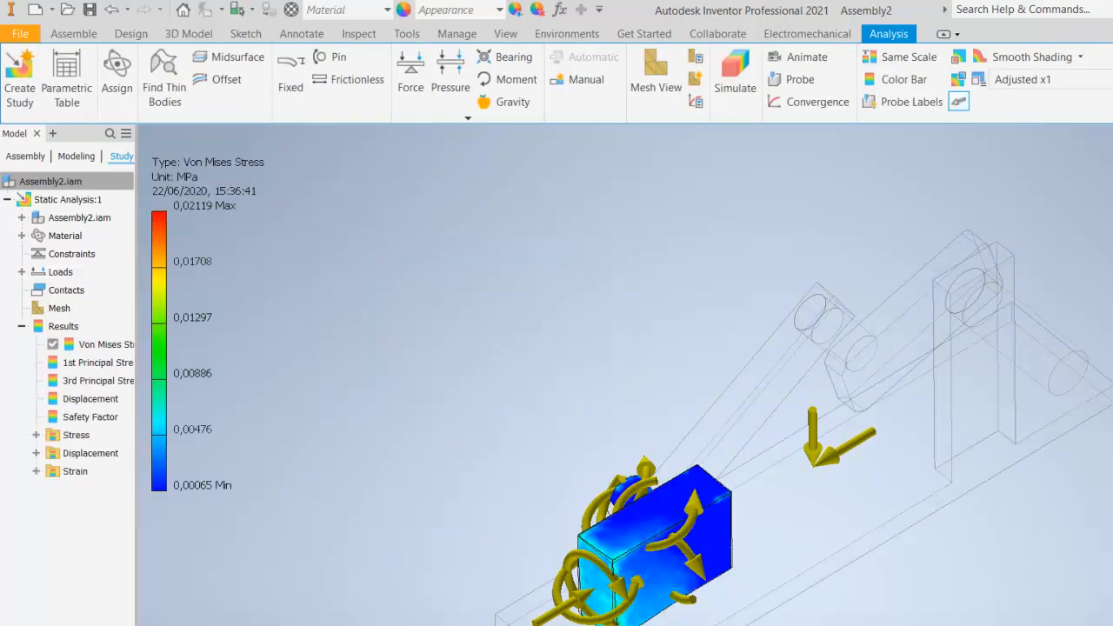
# Step: Examine the Von Mises stress distribution on the slider block up close and from several angles
pyautogui.scroll(-5, 580, 619)
pyautogui.scroll(2, 677, 453)
pyautogui.scroll(3, 677, 453)
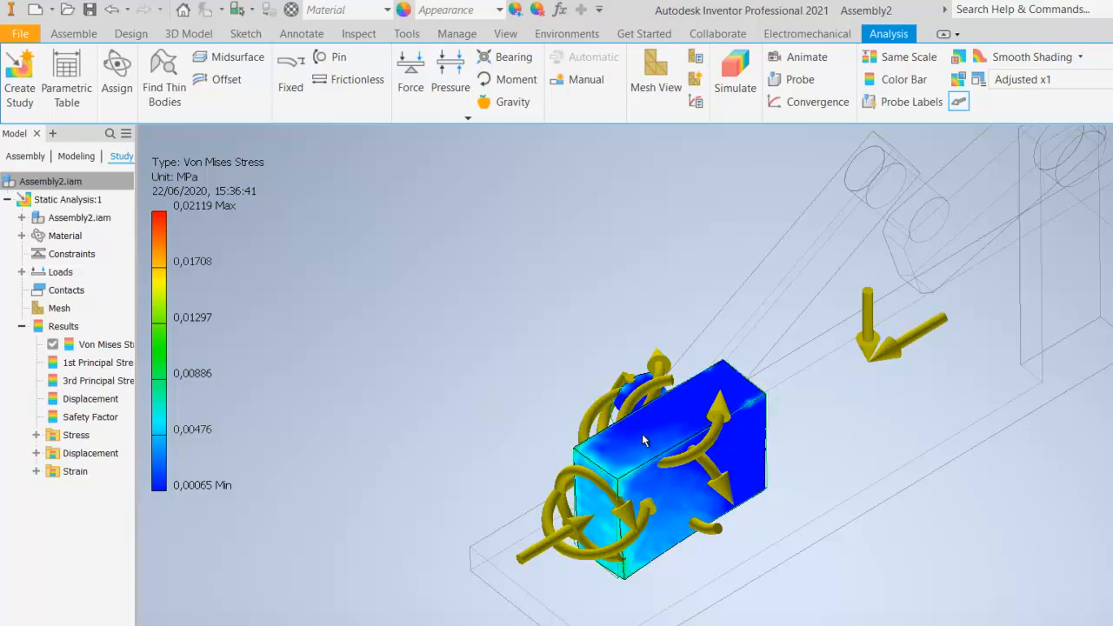
pyautogui.scroll(-3, 647, 434)
pyautogui.scroll(4, 621, 385)
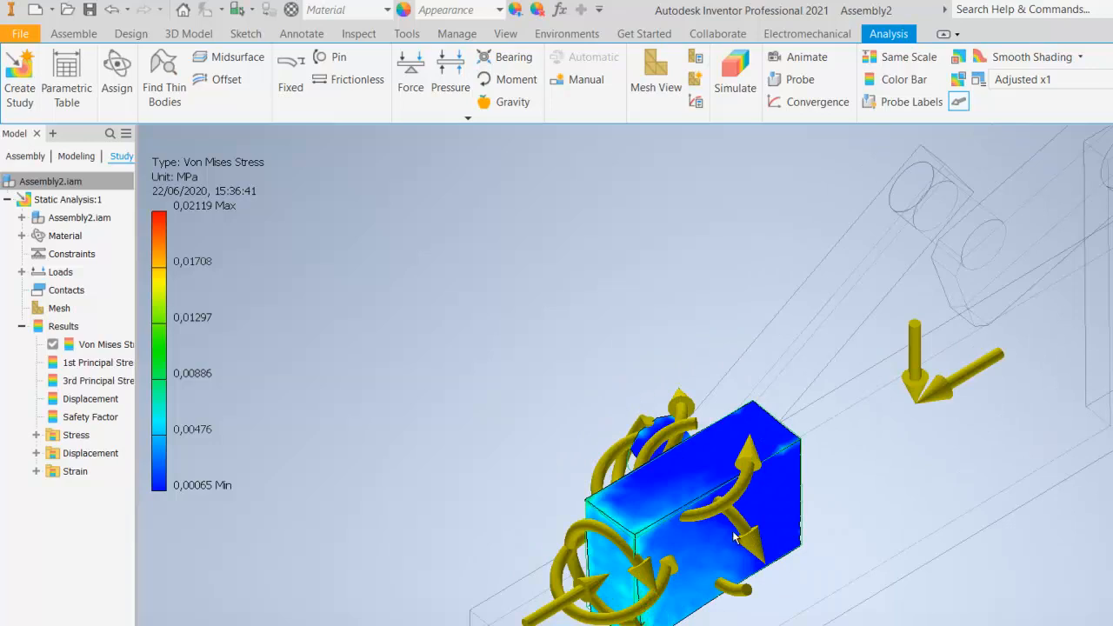
pyautogui.scroll(-3, 609, 426)
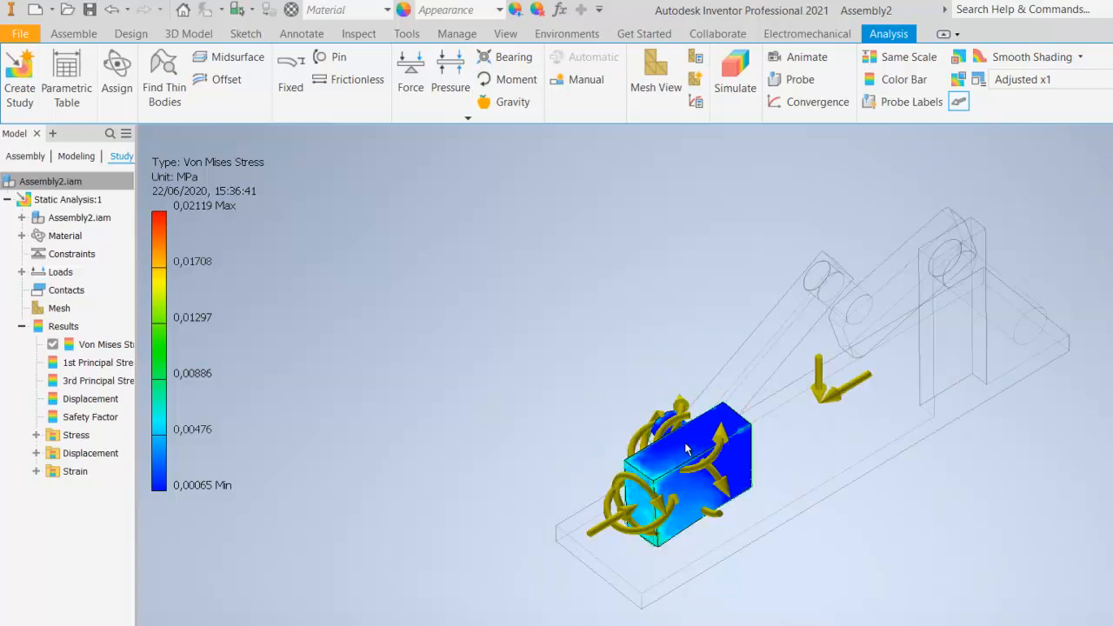
pyautogui.keyDown('shift'); pyautogui.moveTo(907, 410); pyautogui.dragTo(708, 384, button='middle'); pyautogui.keyUp('shift')
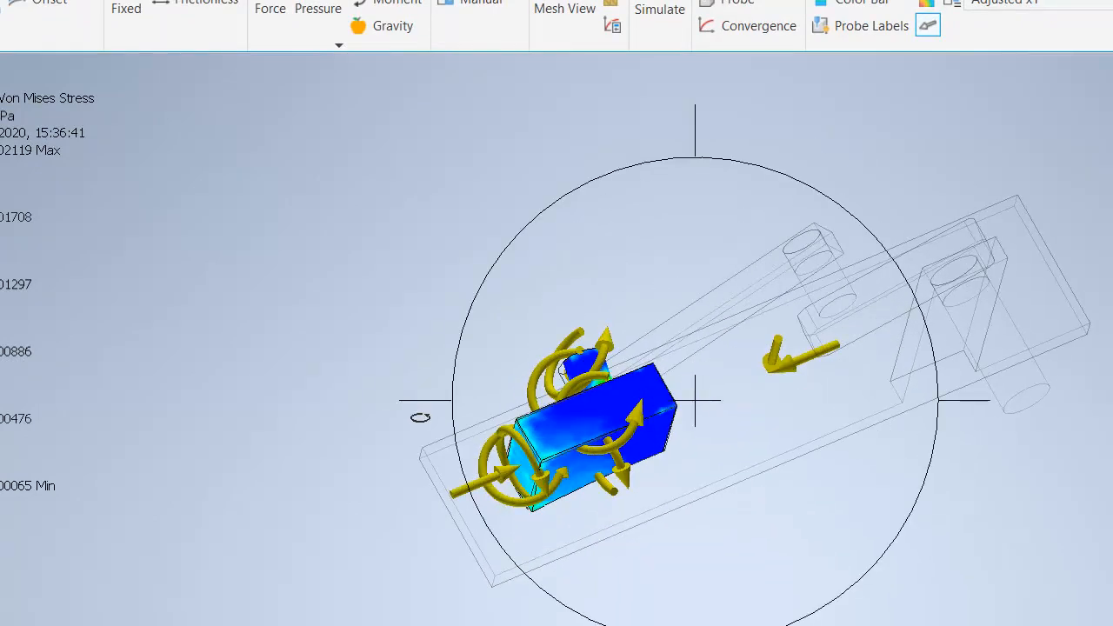
pyautogui.rightClick(364, 375)
pyautogui.click(422, 368)
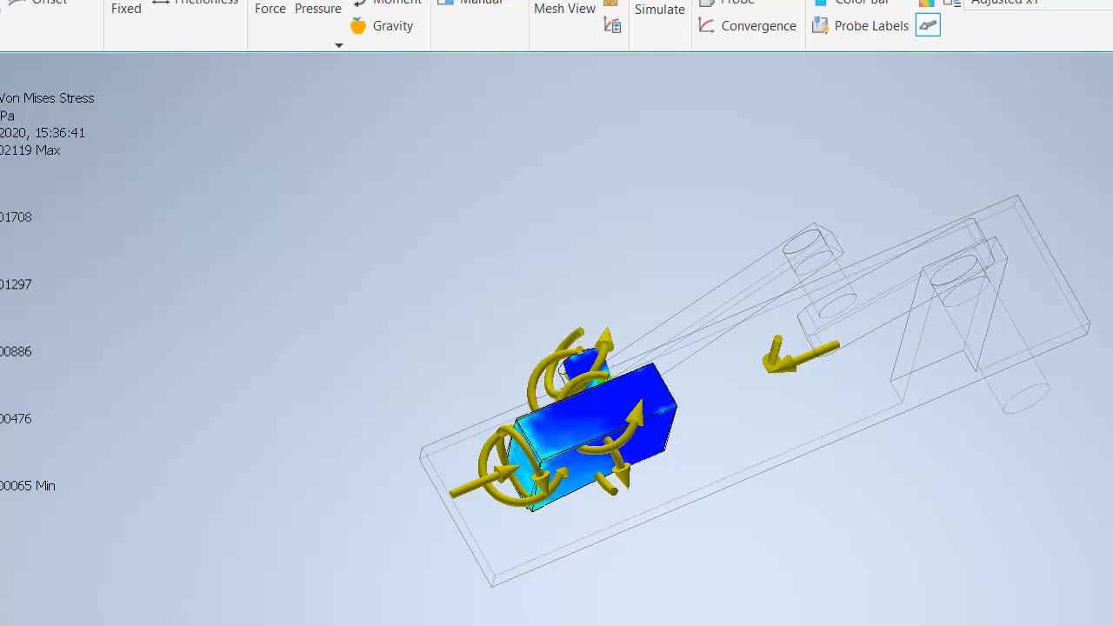
pyautogui.press('F4')
pyautogui.moveTo(788, 408); pyautogui.dragTo(892, 322)
pyautogui.press('F4')
pyautogui.rightClick(712, 340)
pyautogui.click(788, 341)
# Step: Expand the Strain, Displacement and Stress result folders to view the available result plots
pyautogui.click(35, 472)
pyautogui.click(36, 454)
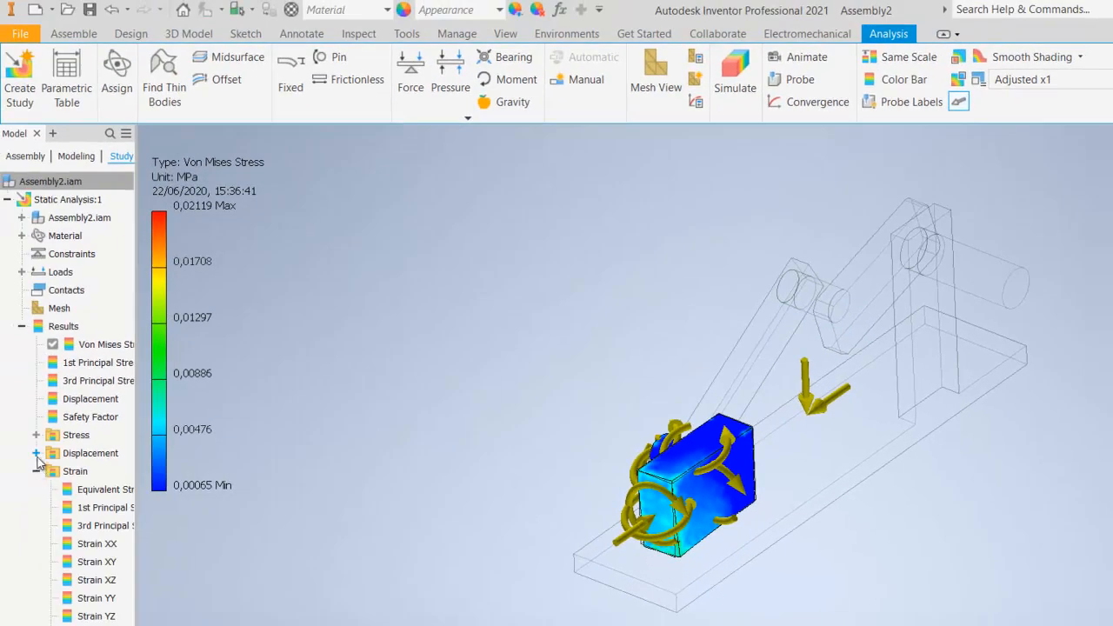
pyautogui.click(36, 435)
pyautogui.scroll(-3, 653, 459)
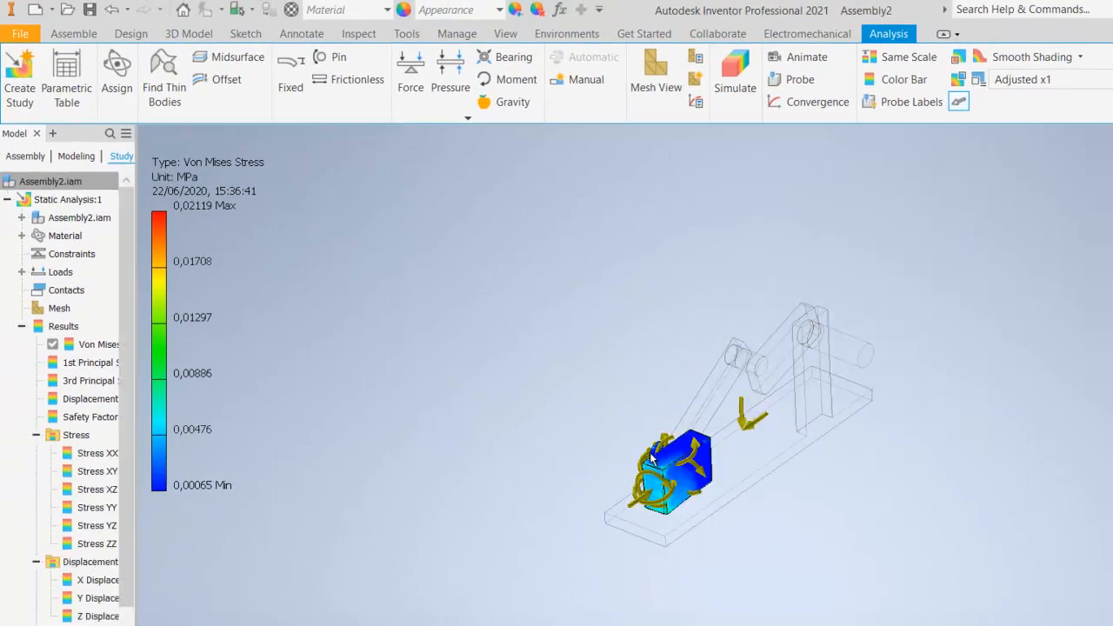
pyautogui.scroll(3, 801, 468)
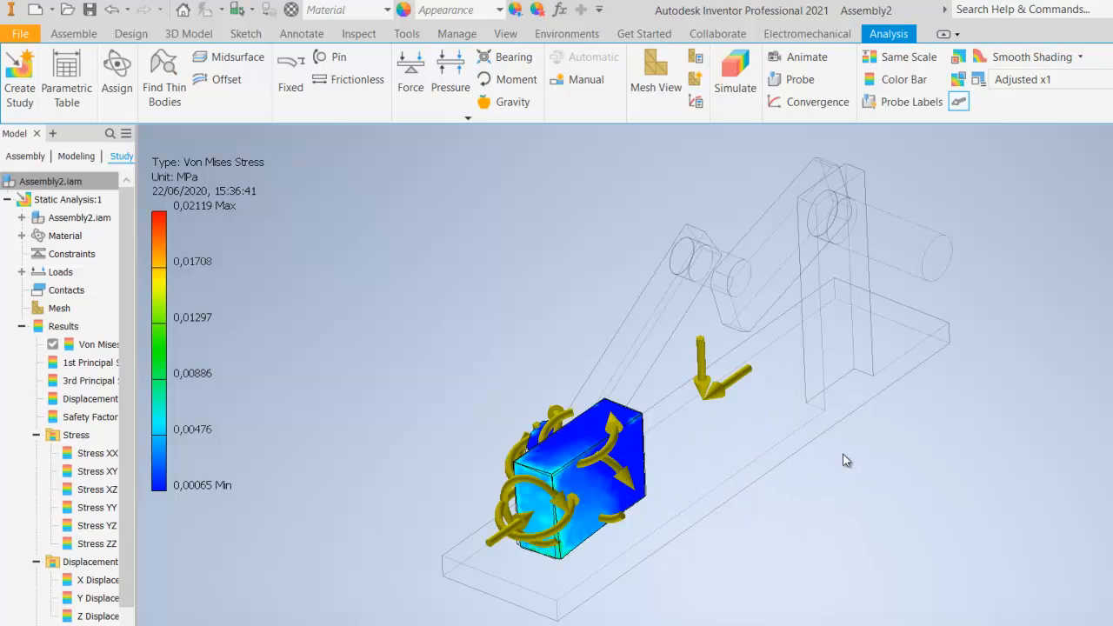